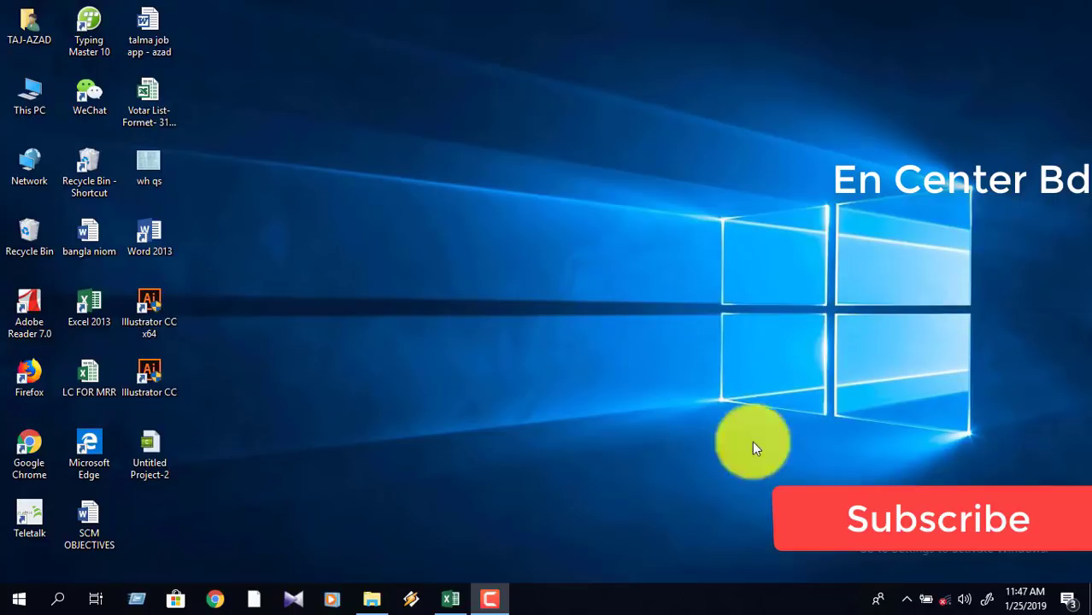
Step: Switch to the open 'auto result shet' workbook in Excel
click(450, 601)
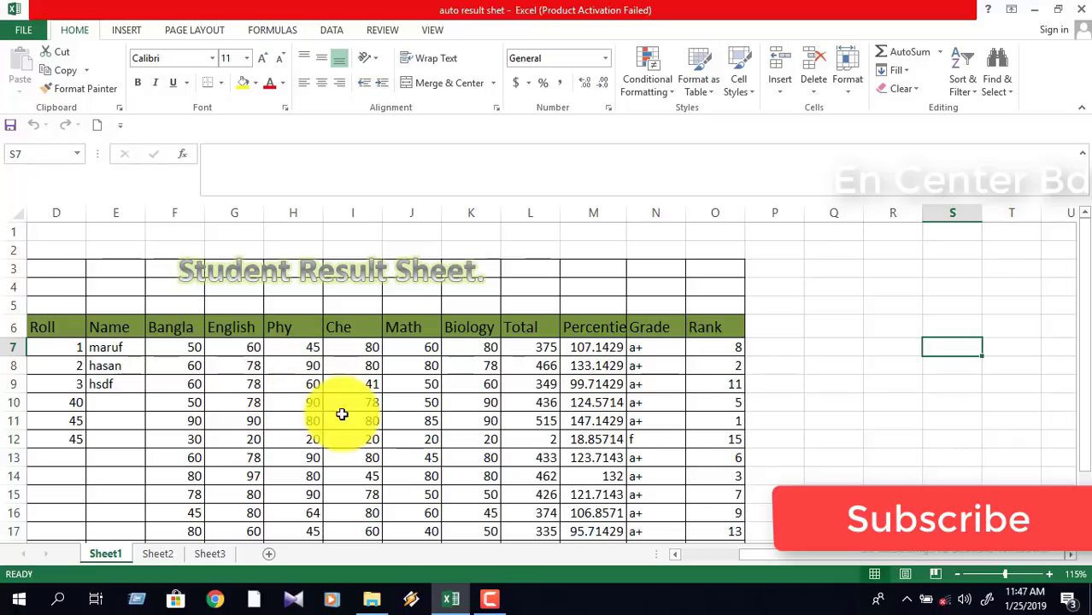
Step: Clear the Rank, Grade, percentage and Total values in rows 7–20
click(318, 266)
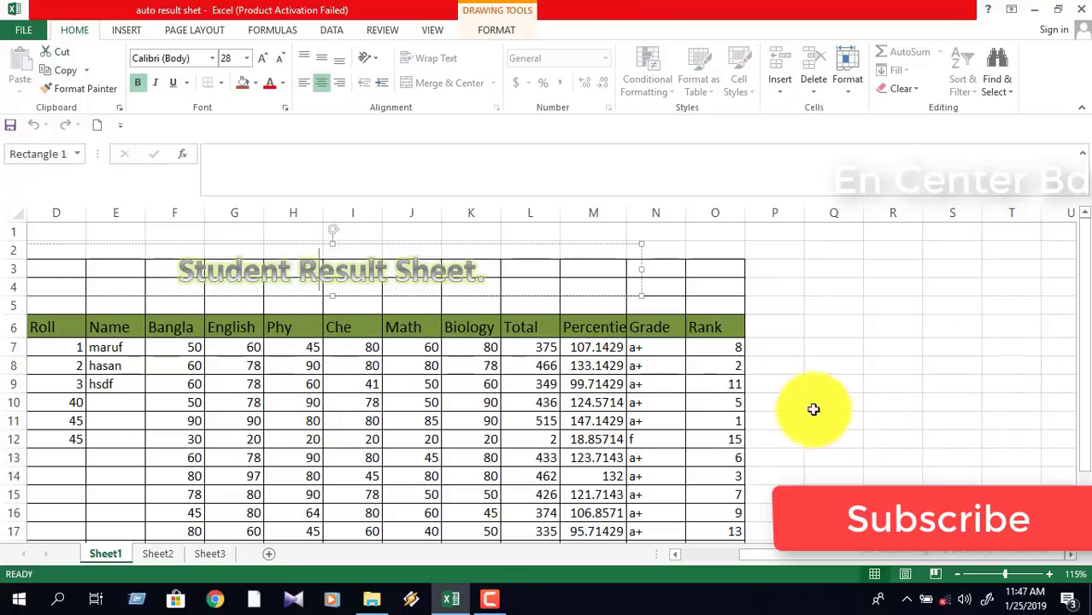
scroll(776, 418, down, 2)
scroll(776, 418, up, 1)
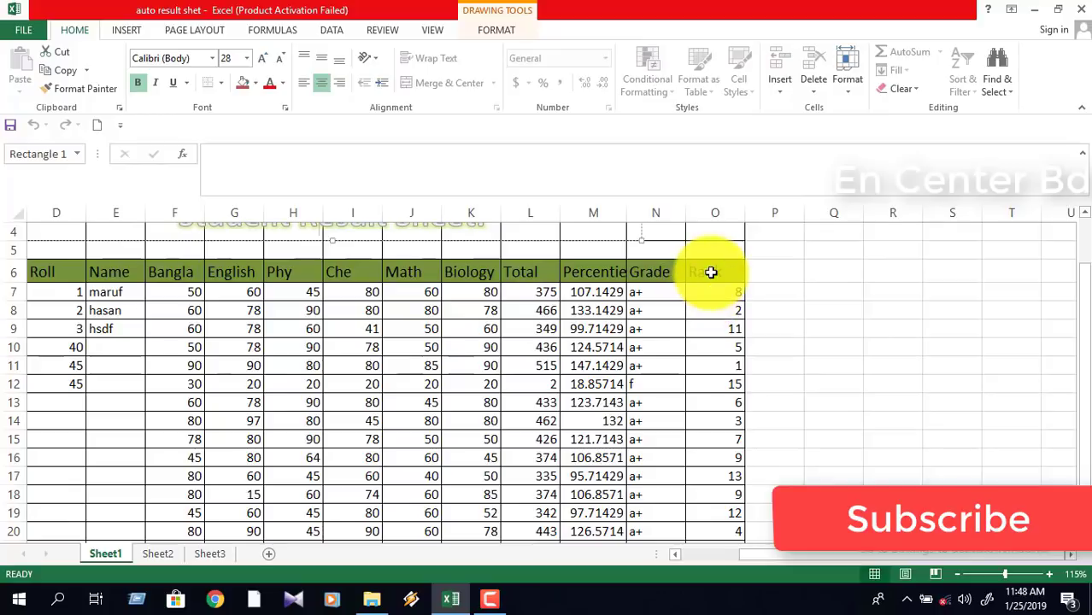
drag(713, 296, 715, 536)
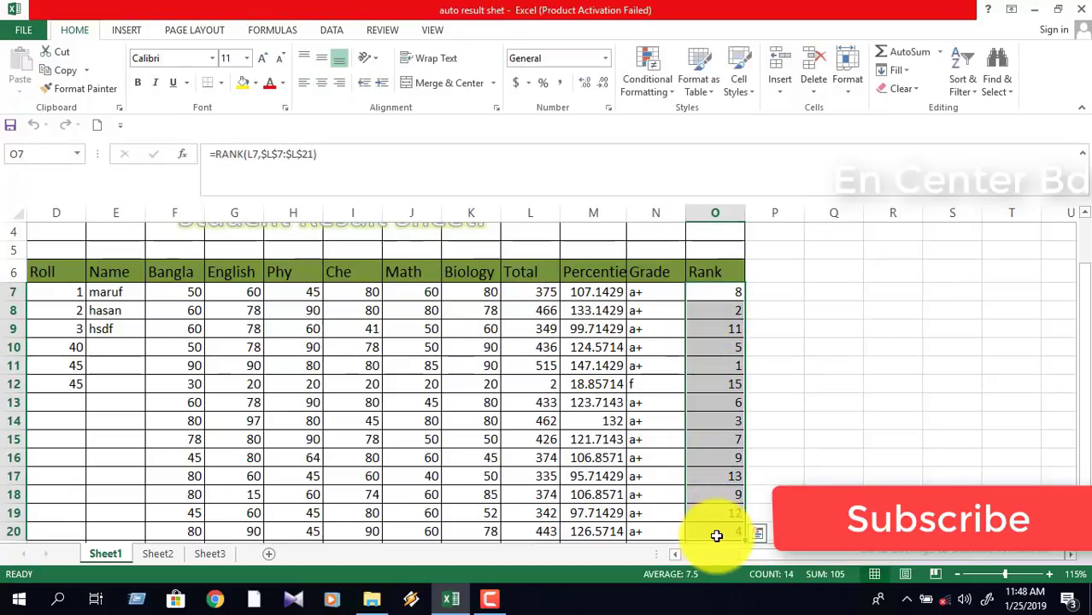
key(Delete)
mouse_move(650, 295)
mouse_down()
mouse_move(661, 445)
mouse_move(647, 531)
mouse_up()
key(Delete)
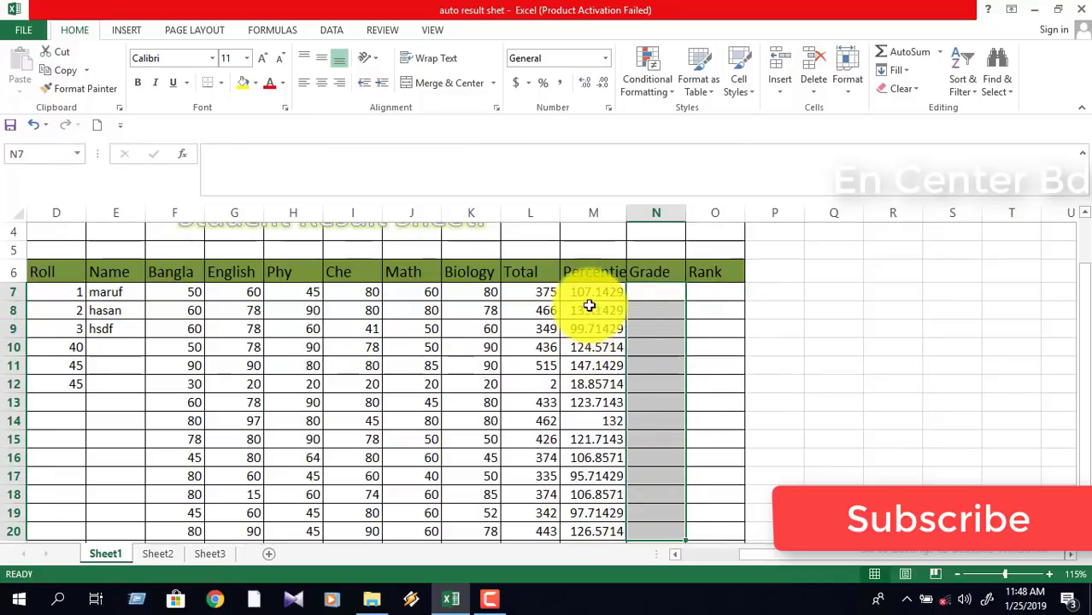
drag(582, 293, 590, 524)
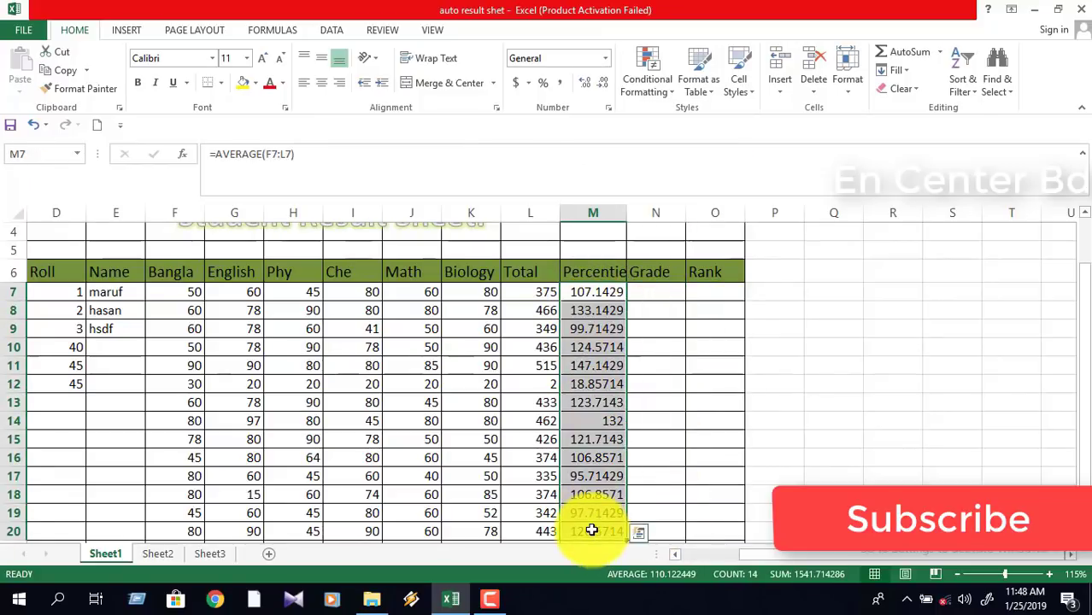
key(Delete)
drag(520, 292, 524, 533)
key(Delete)
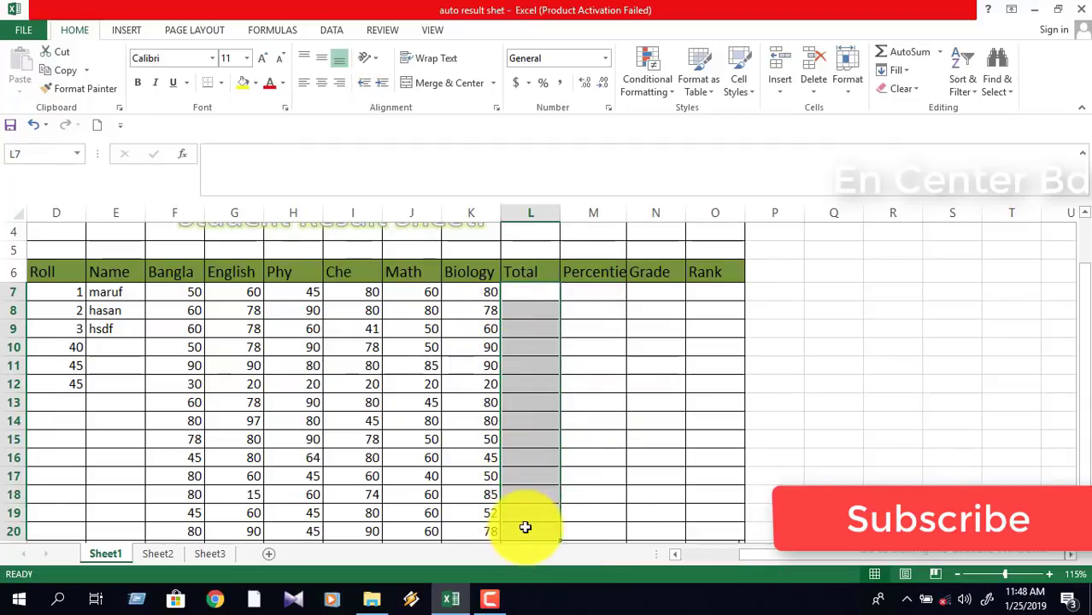
Step: Rename the M6 heading to 'Average' and enter 'Grade' in N6
click(579, 296)
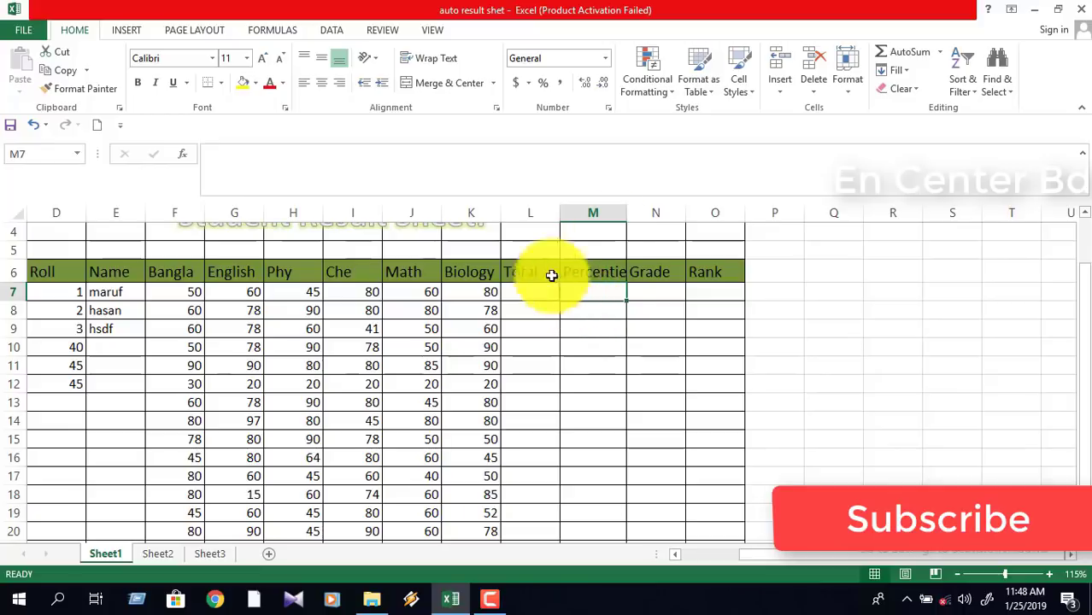
click(591, 273)
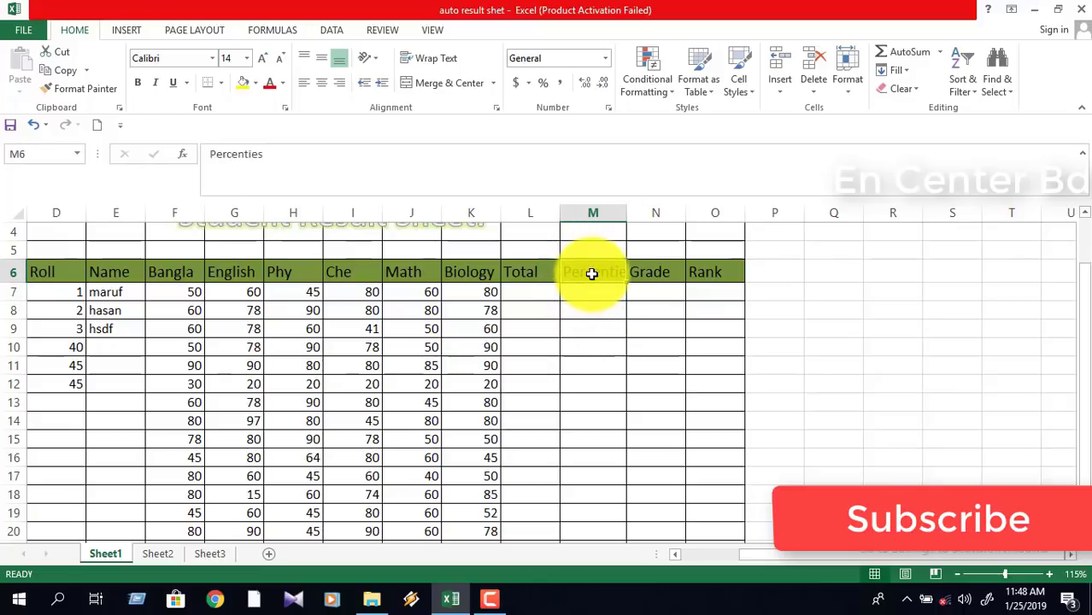
text(Average)
key(Tab)
text(Grade)
key(Return)
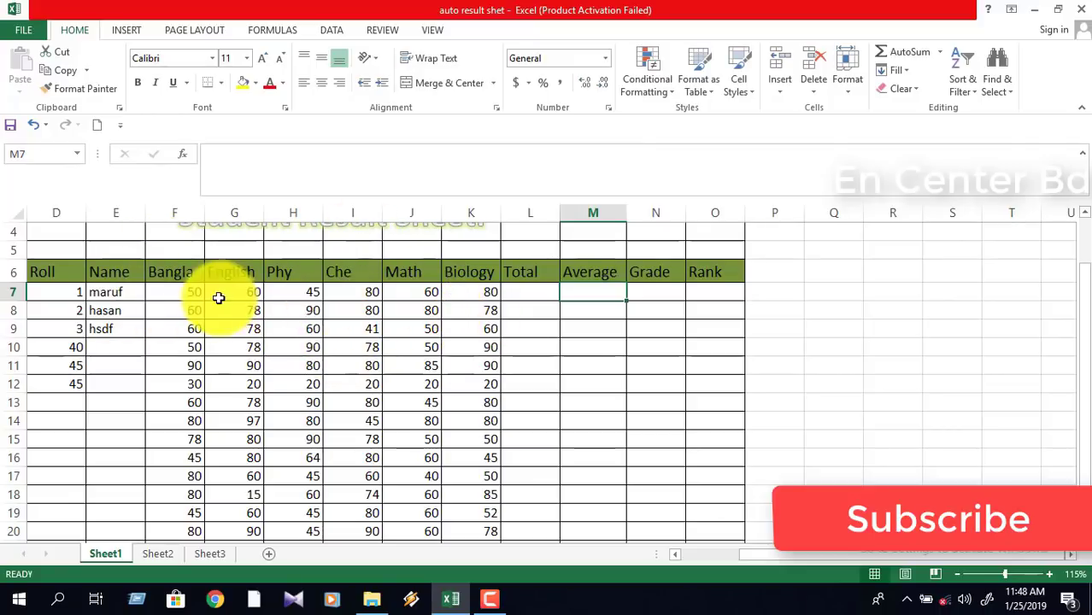
Step: Enter =SUM(F7:K7) in L7 and fill it down to L20
click(519, 293)
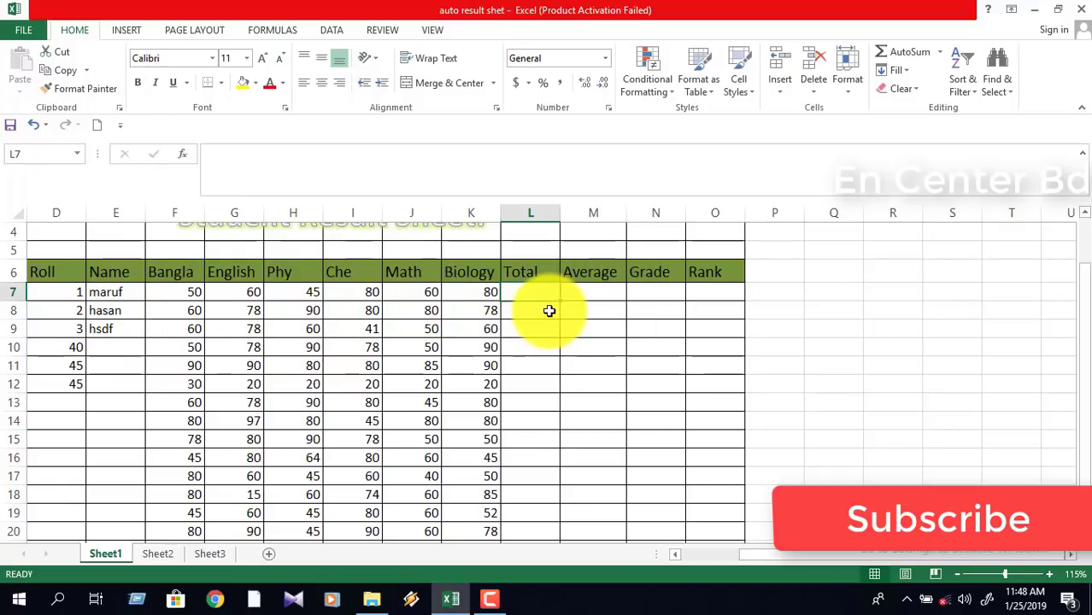
text(=)
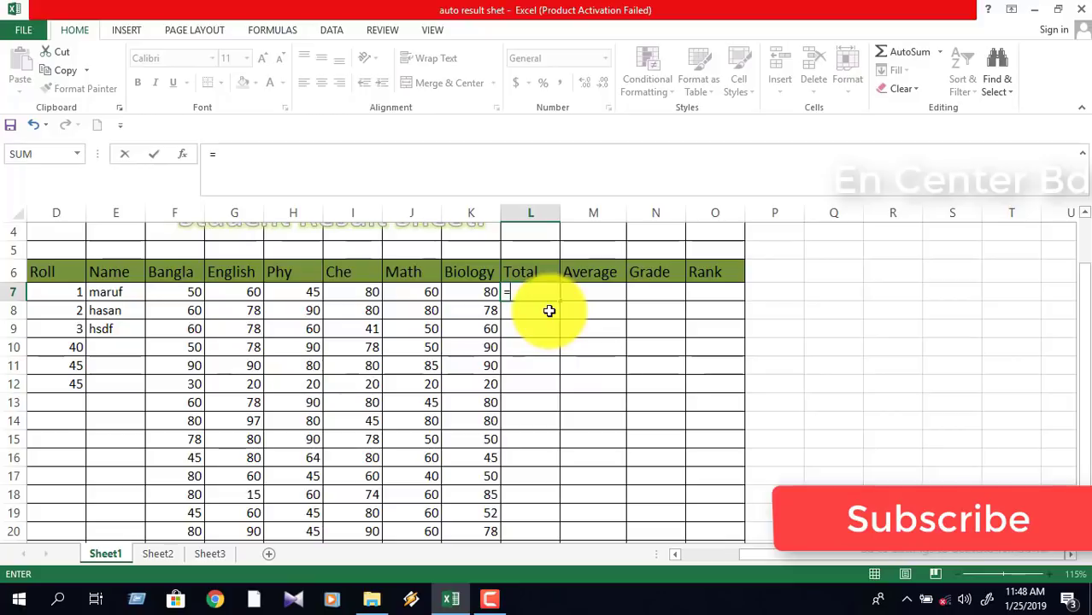
text(Sum)
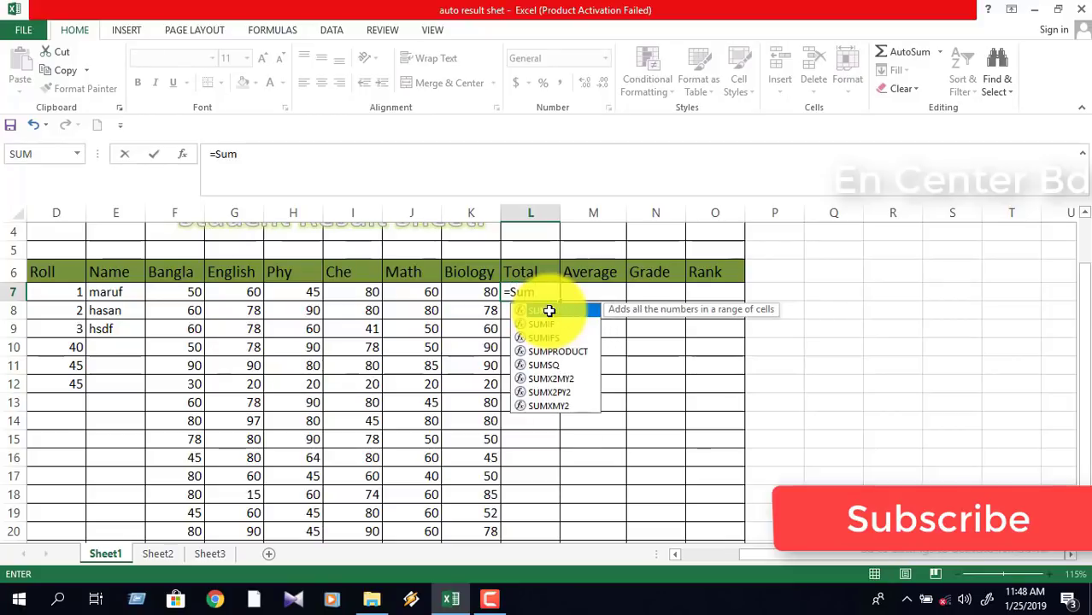
text(()
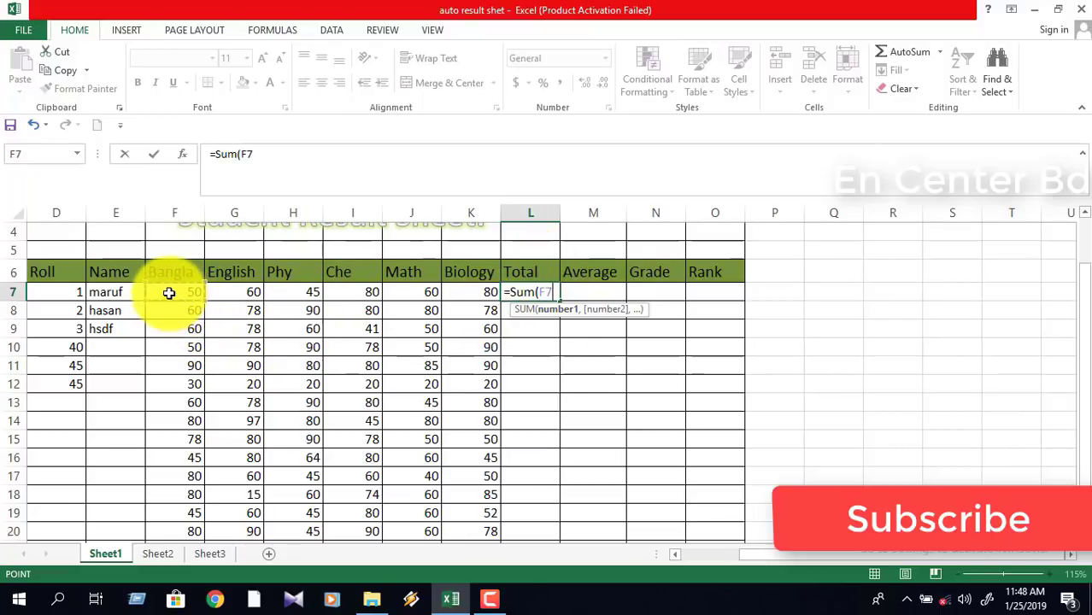
drag(170, 293, 458, 290)
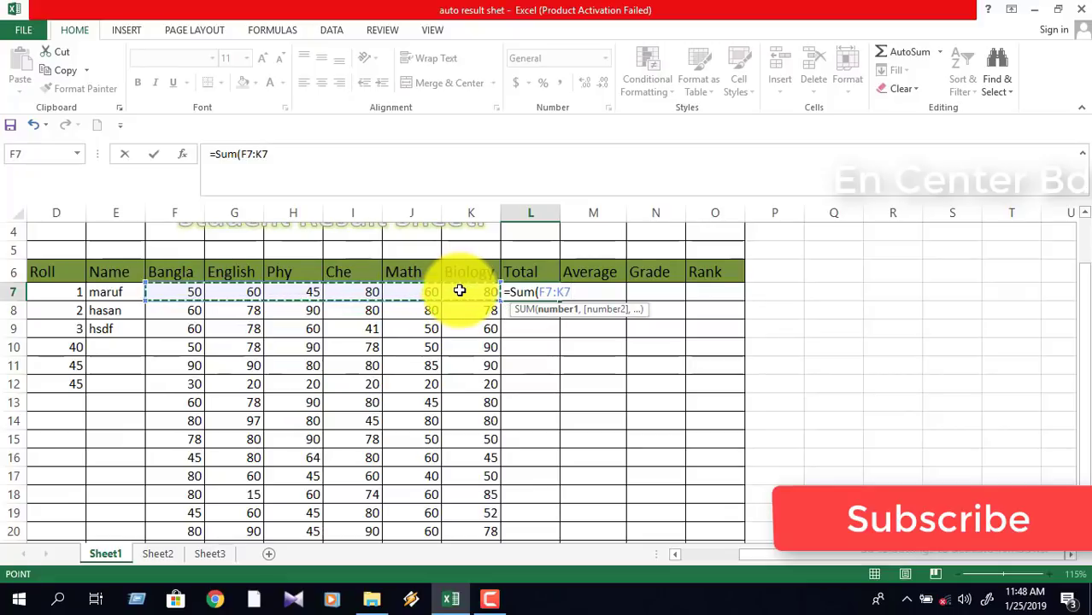
text())
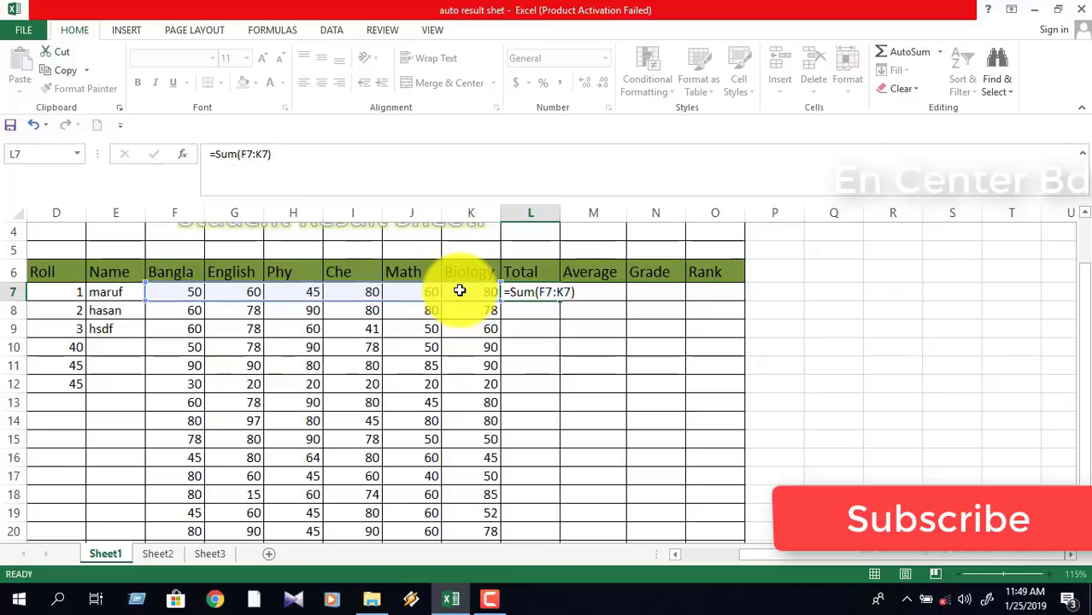
key(Return)
key(Up)
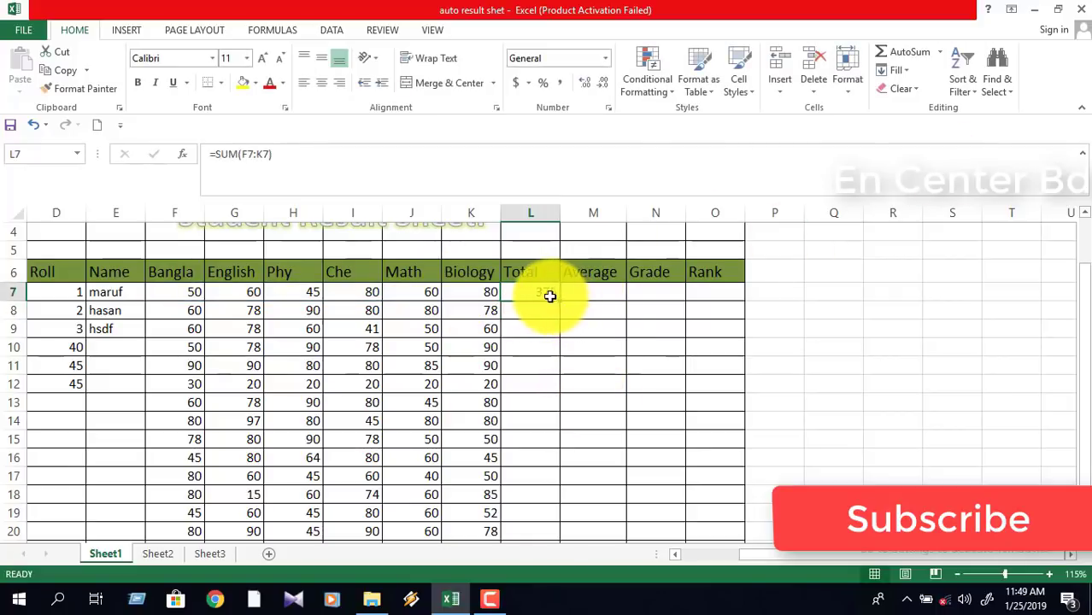
drag(562, 302, 540, 538)
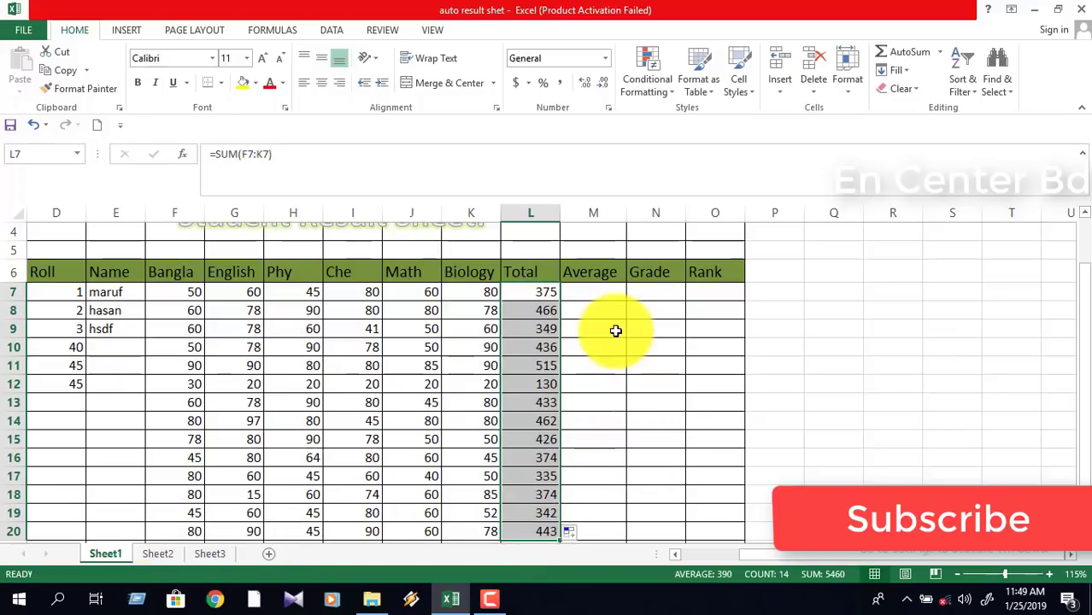
Step: Enter =AVERAGE(F7:K7) in M7 and fill it down to M20
click(590, 294)
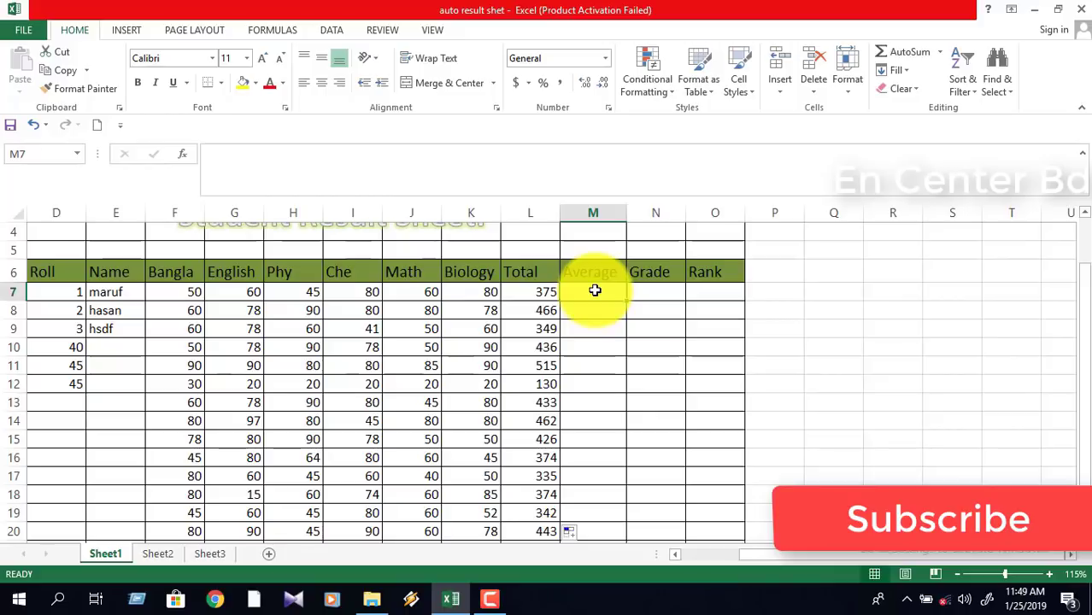
text(=)
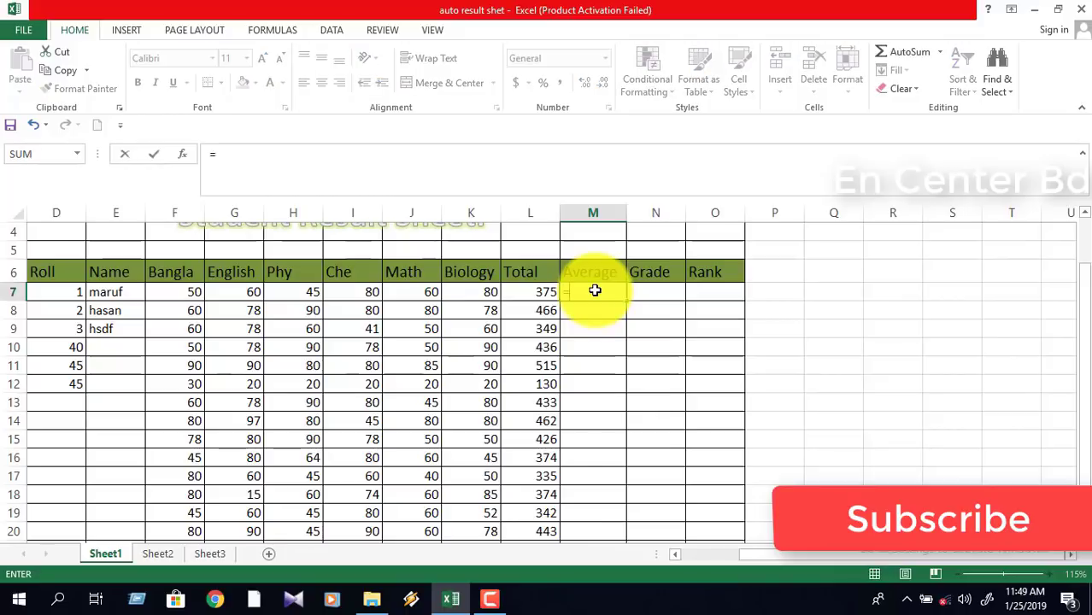
text(Avera)
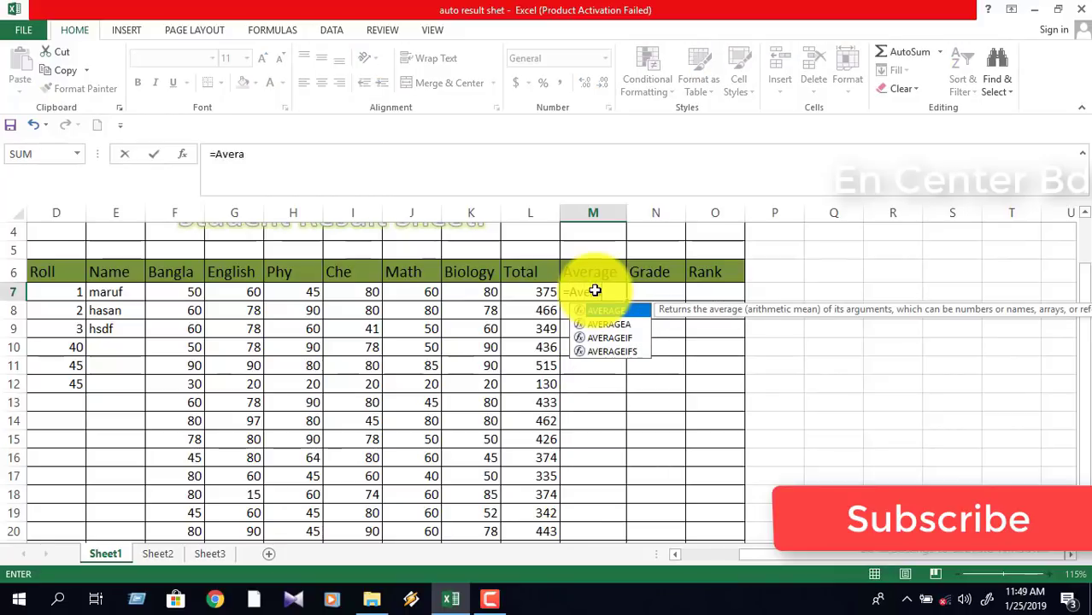
text(ge()
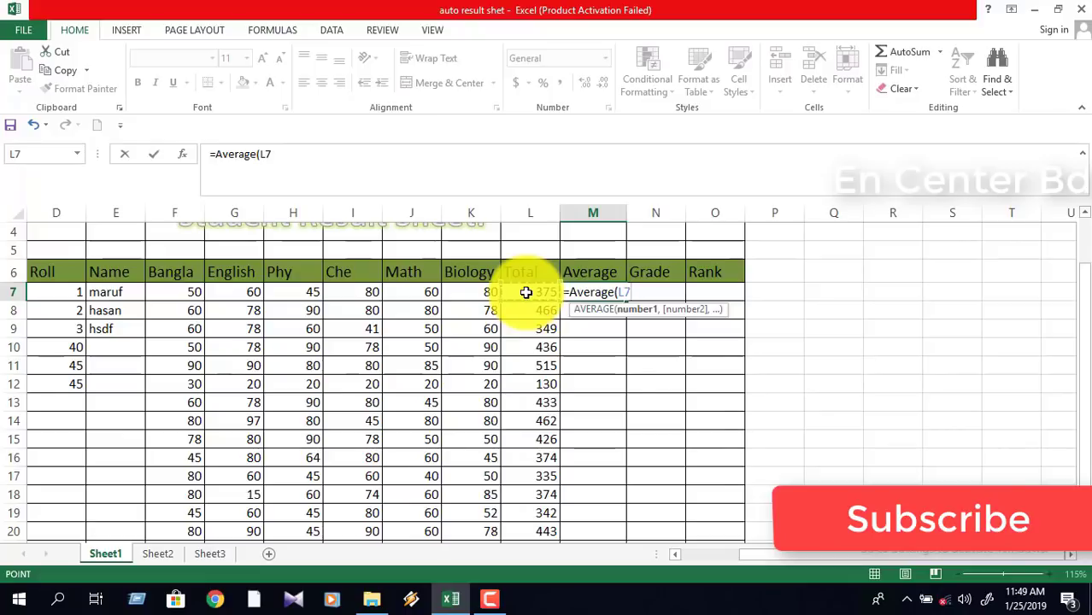
key(BackSpace)
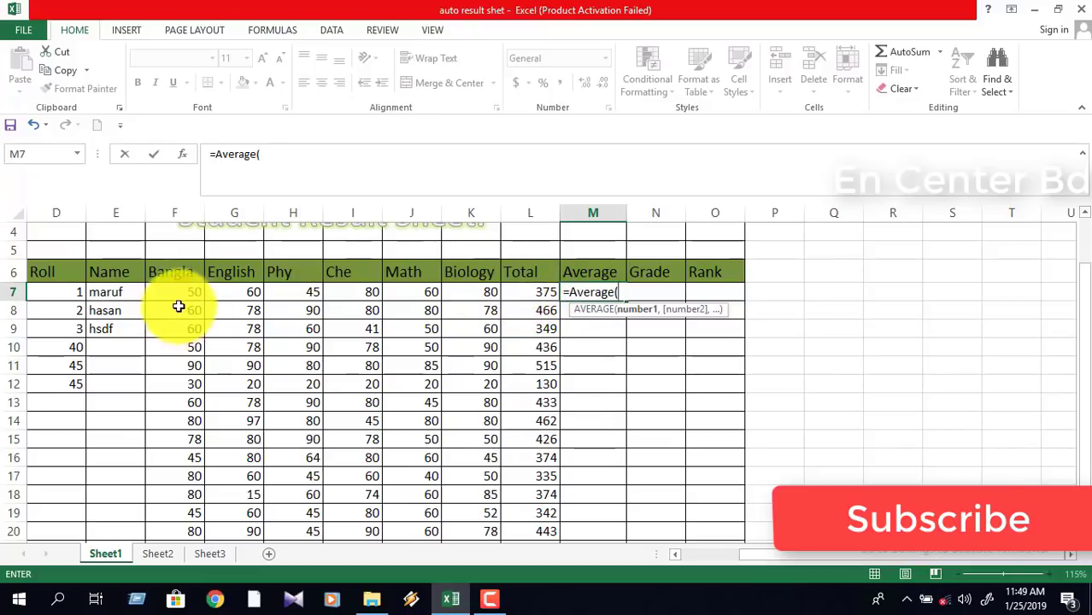
drag(176, 291, 465, 296)
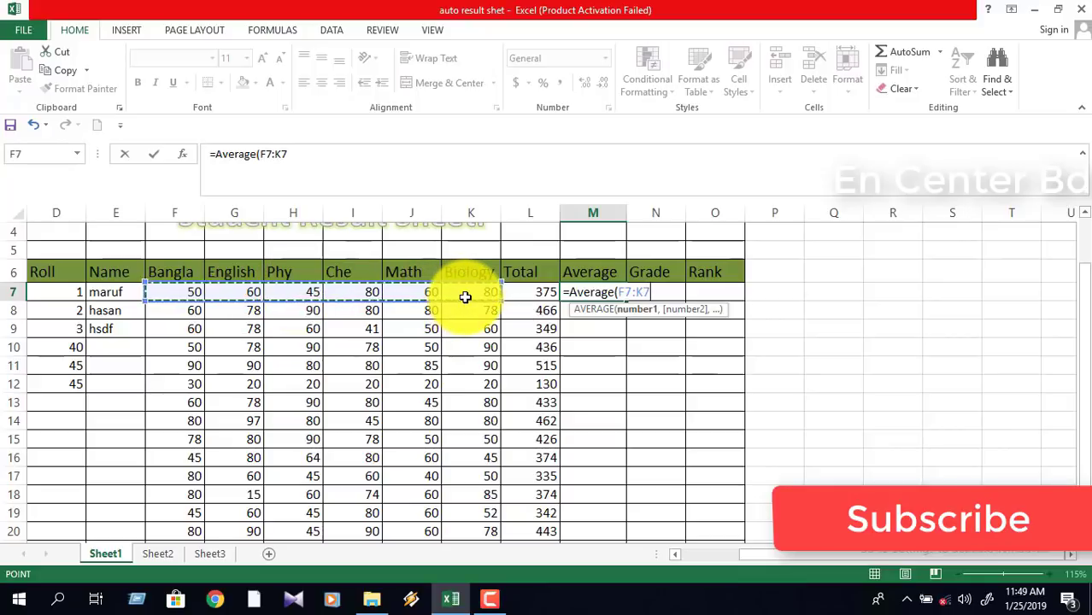
text())
key(Return)
key(Up)
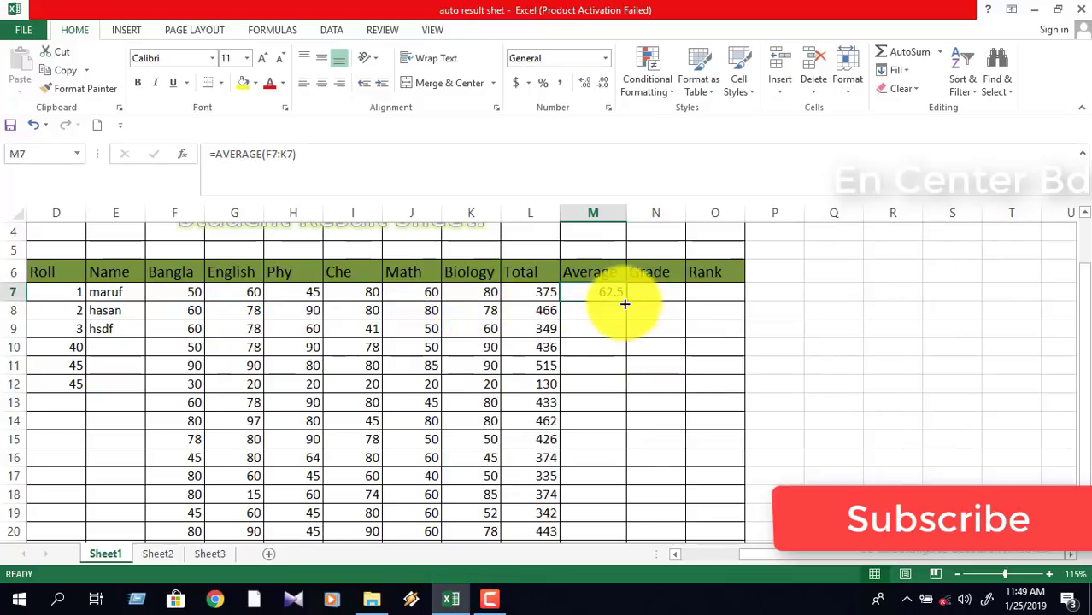
drag(626, 299, 616, 538)
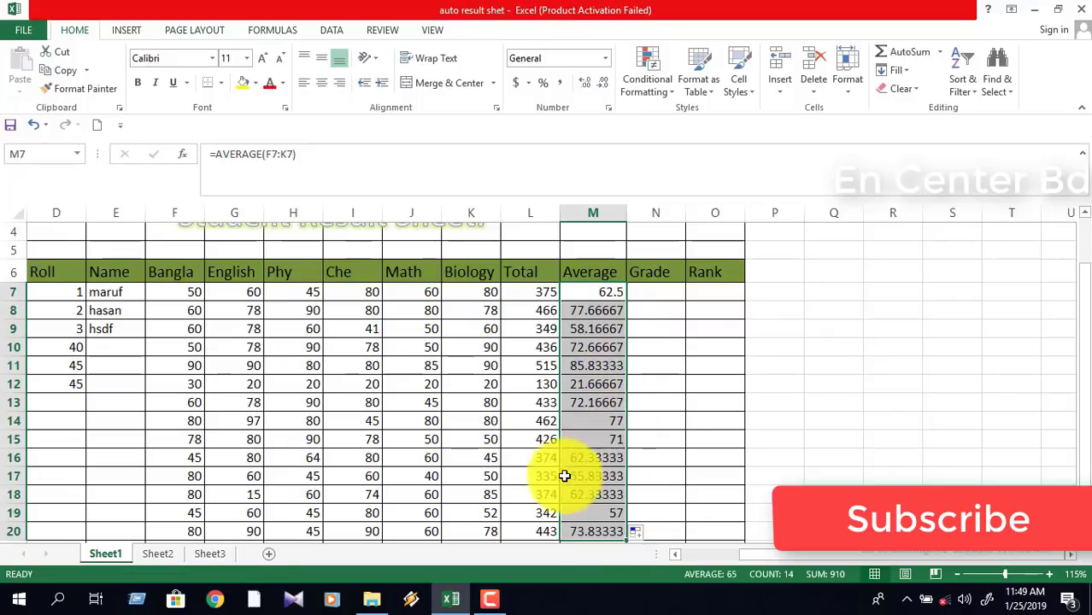
Step: Start the N7 grade formula as =IF(MIN(F7:K7) to test the lowest subject mark
click(663, 298)
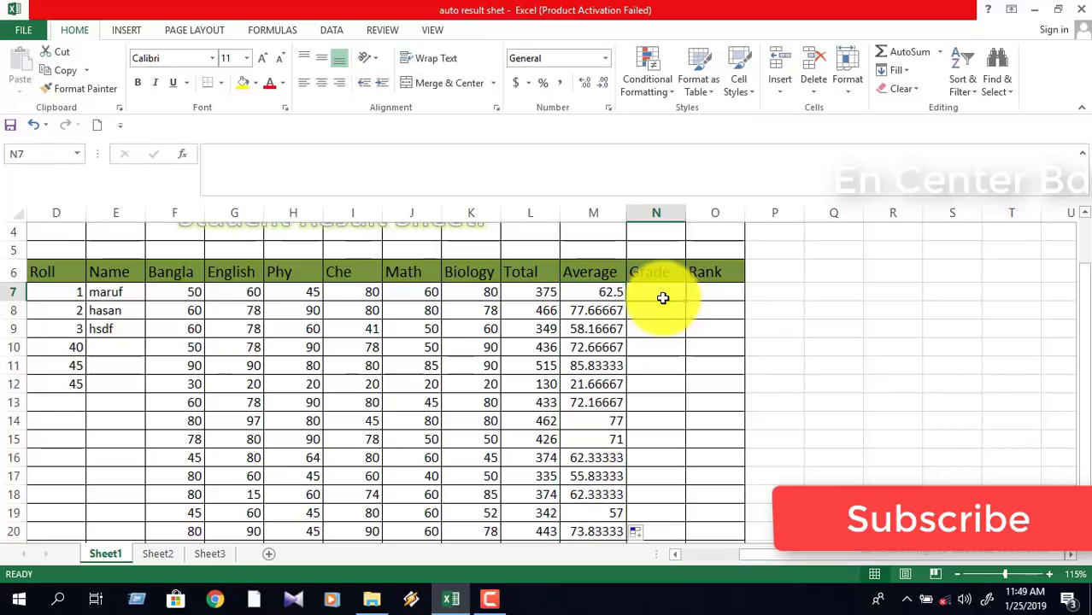
text(=)
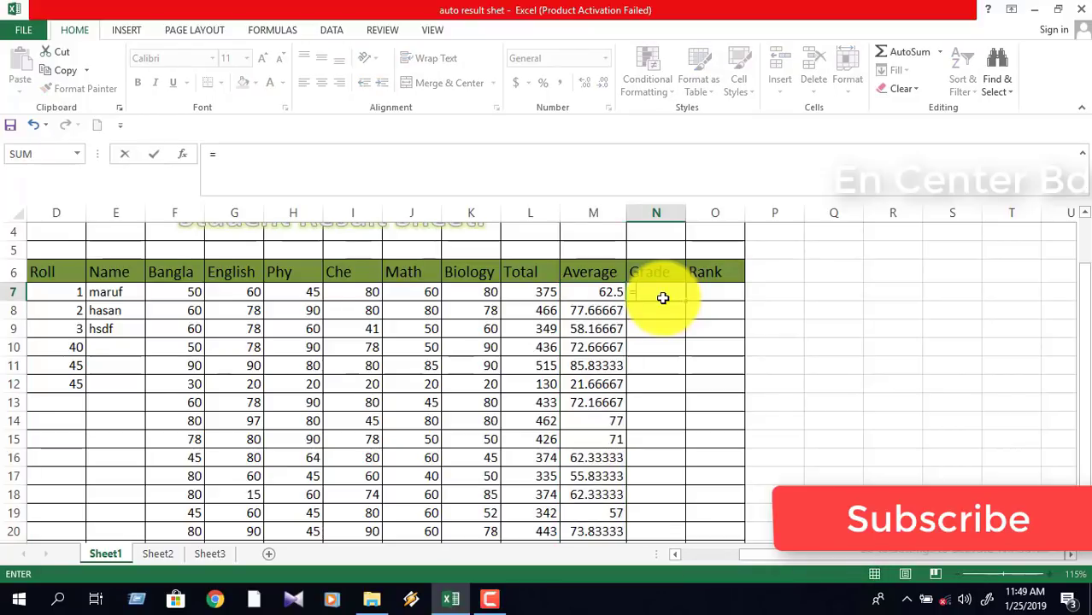
text(if)
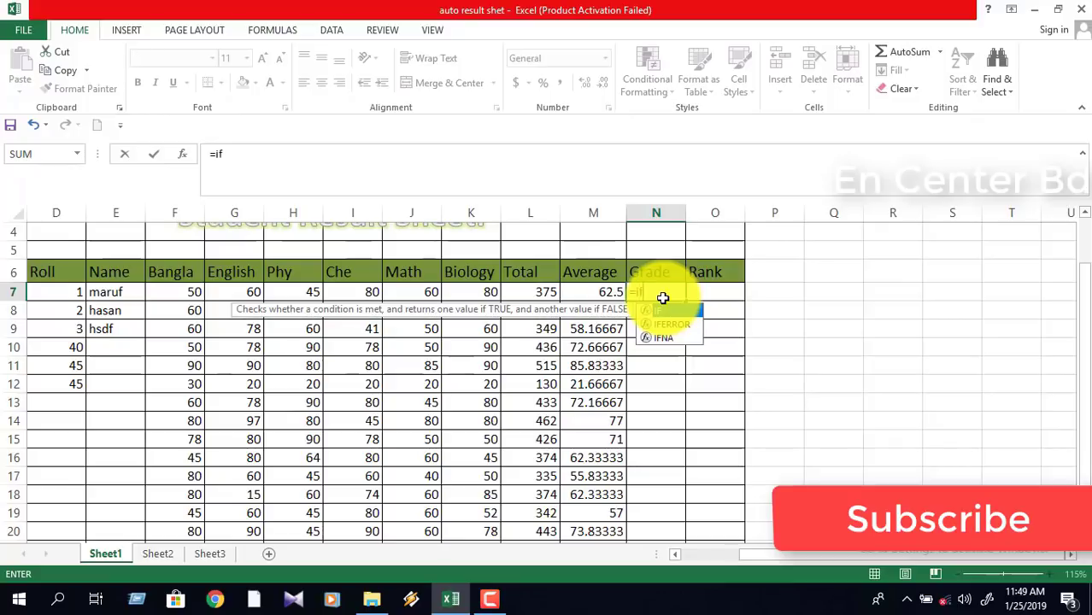
text(()
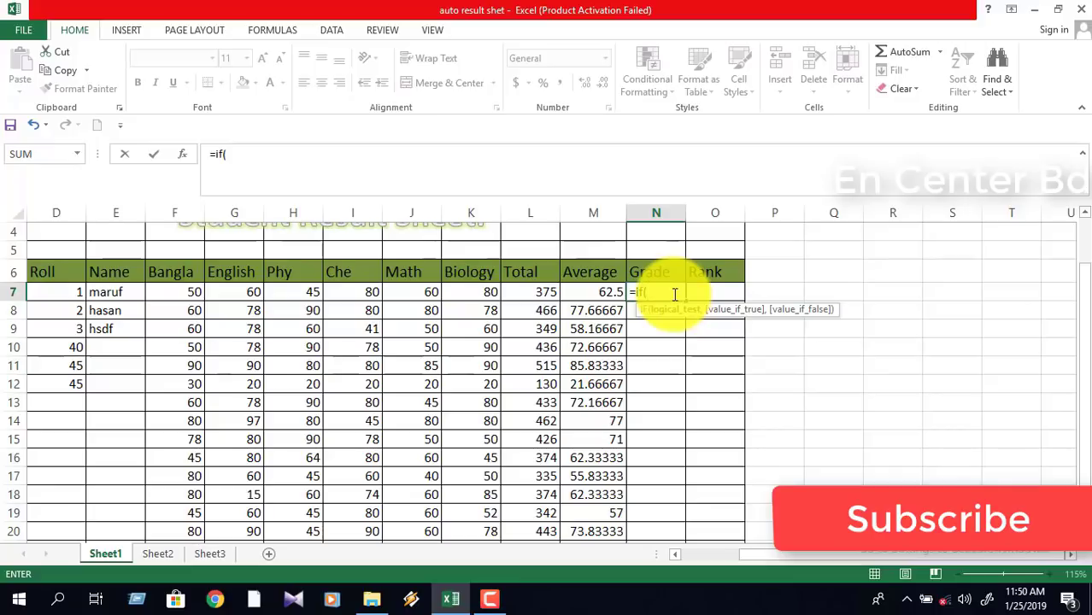
text(min)
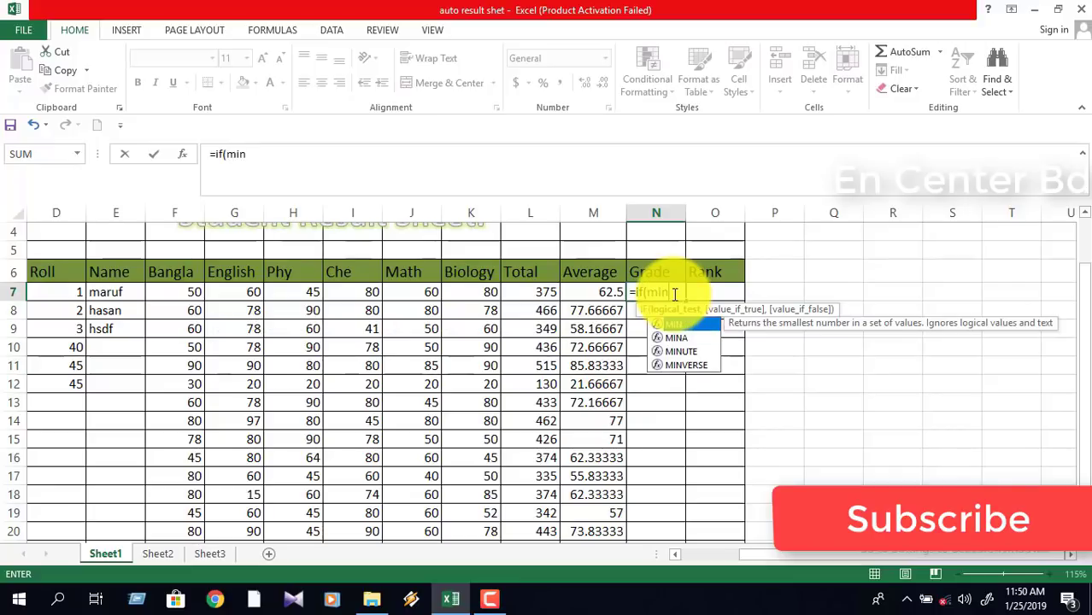
text(()
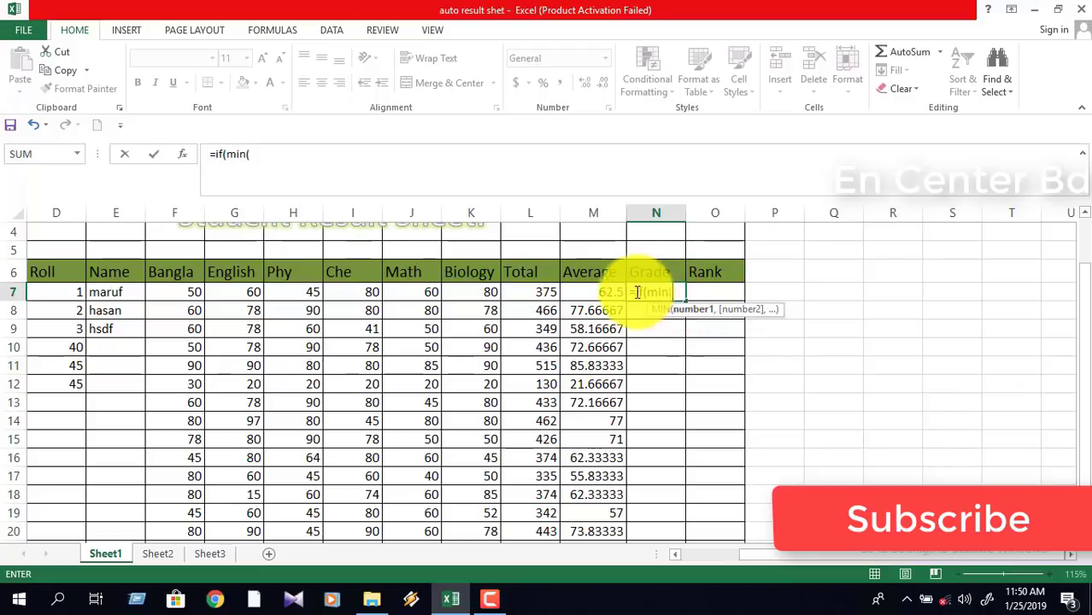
drag(175, 292, 455, 292)
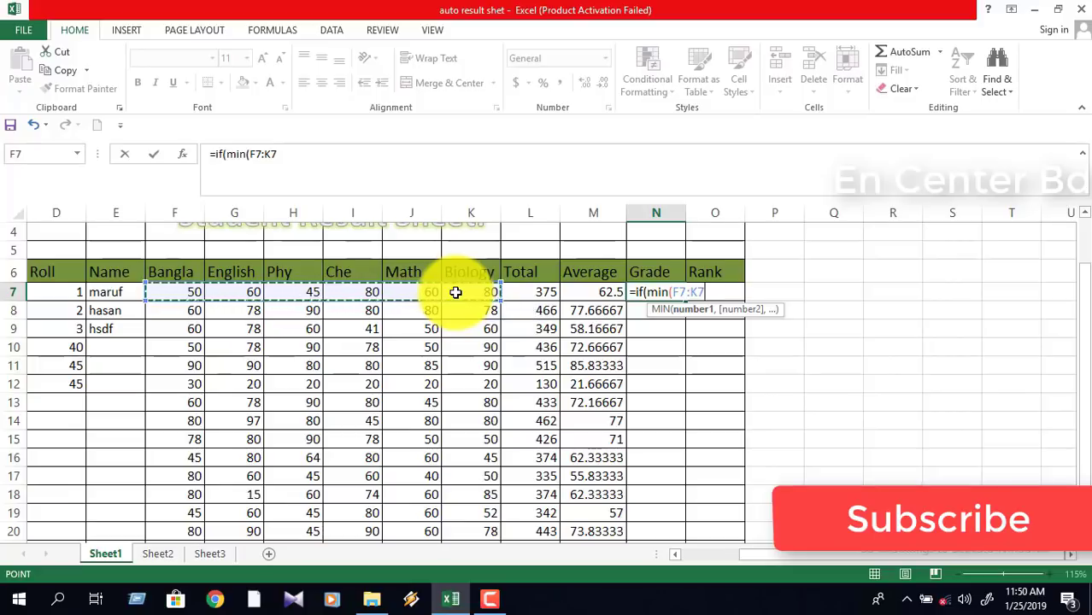
text())
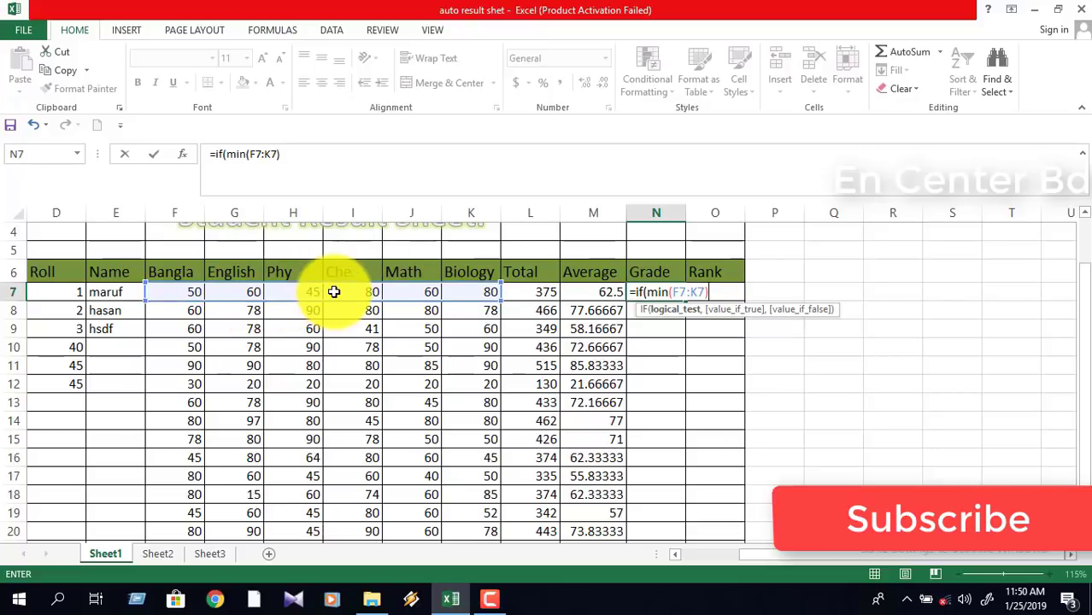
Step: Add the 'f' result for the minimum-mark test, then a+ for M7>=80 and a for M7>=70
text(<33)
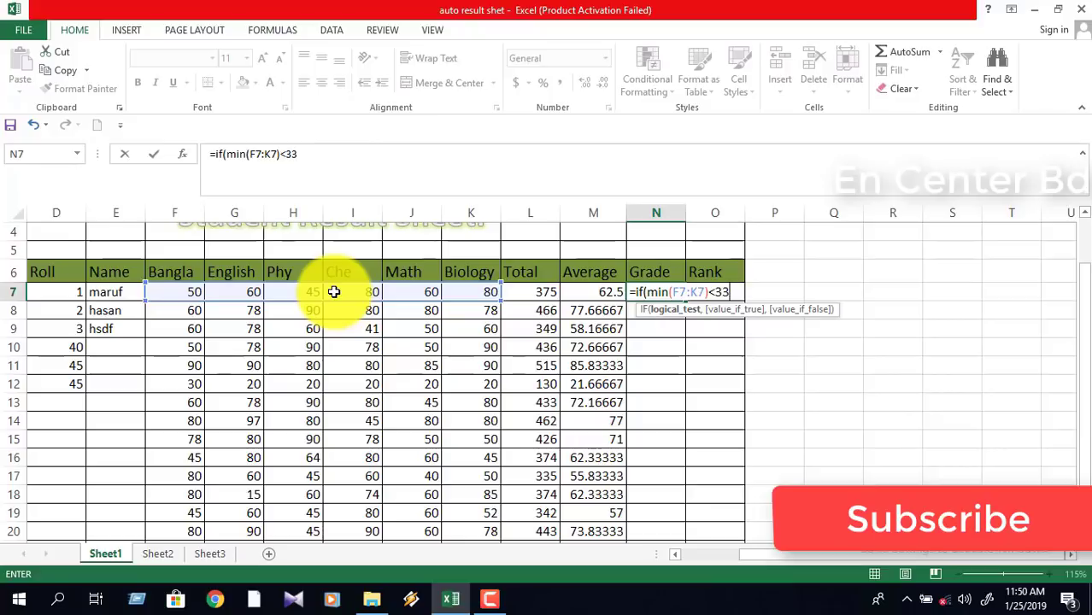
text(,)
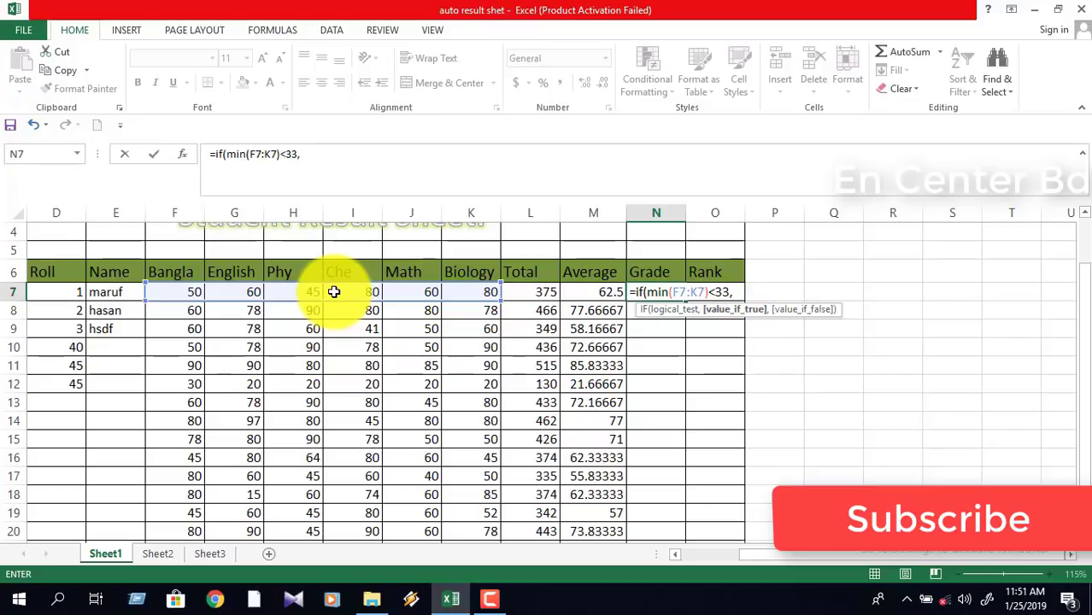
text("f)
text(")
text(,)
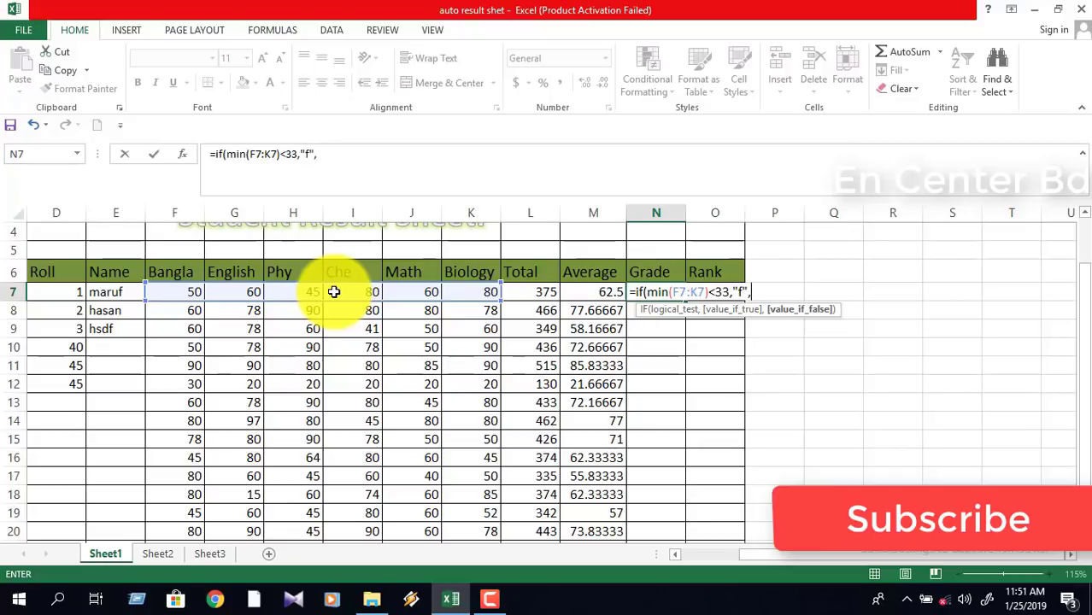
text(i)
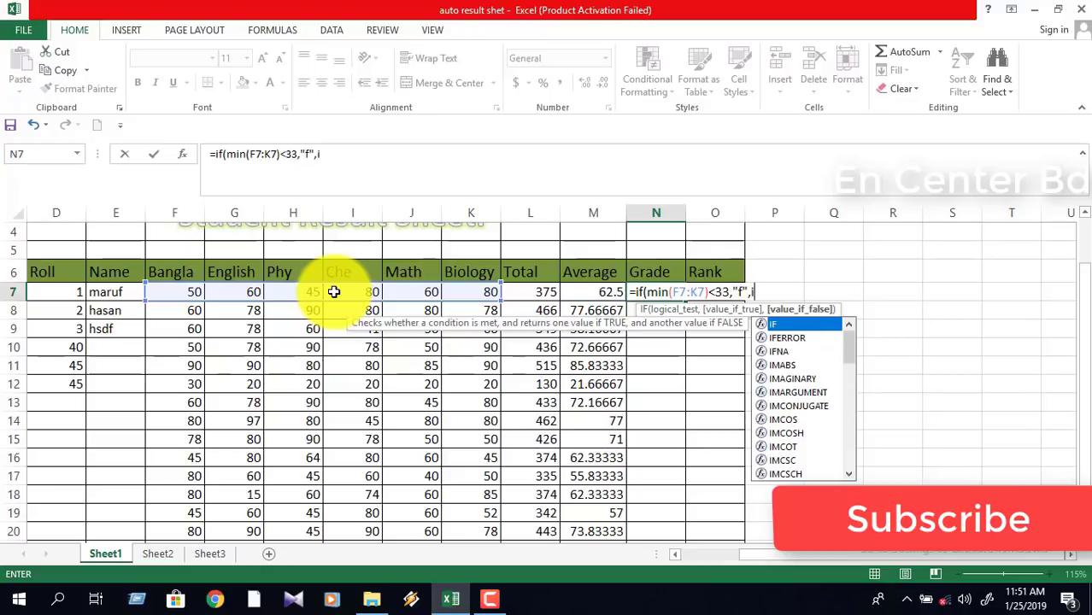
text(f()
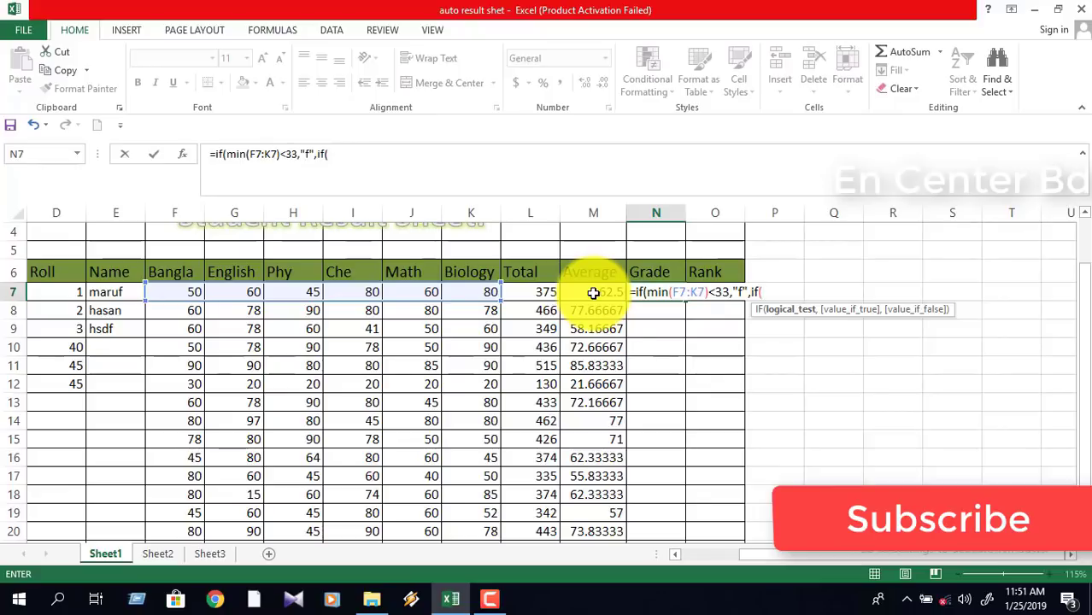
click(593, 293)
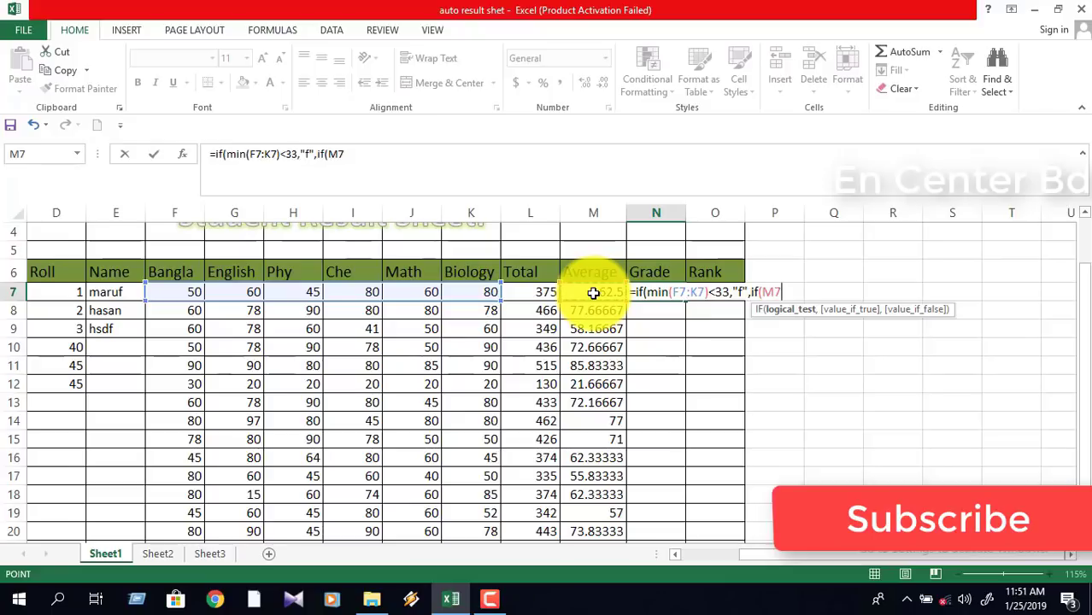
text(>=80)
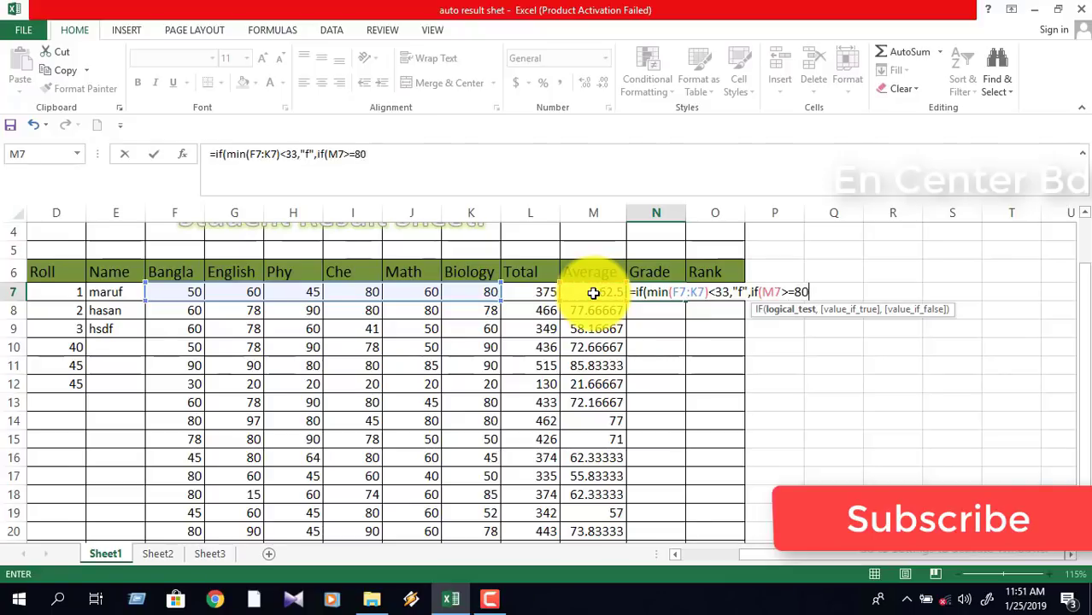
text(,)
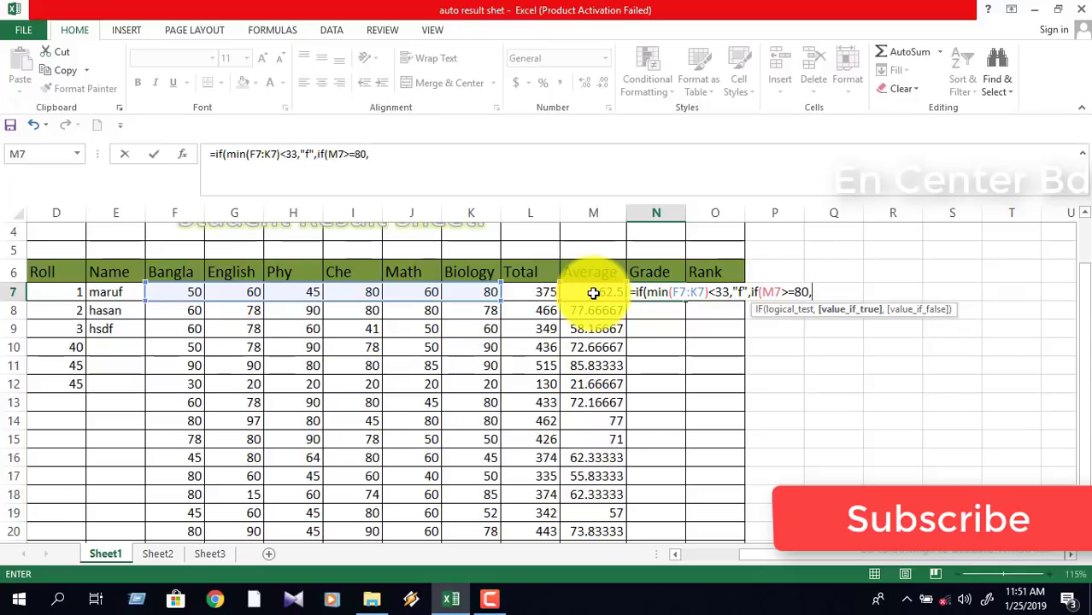
text(")
text(a+)
text(",i)
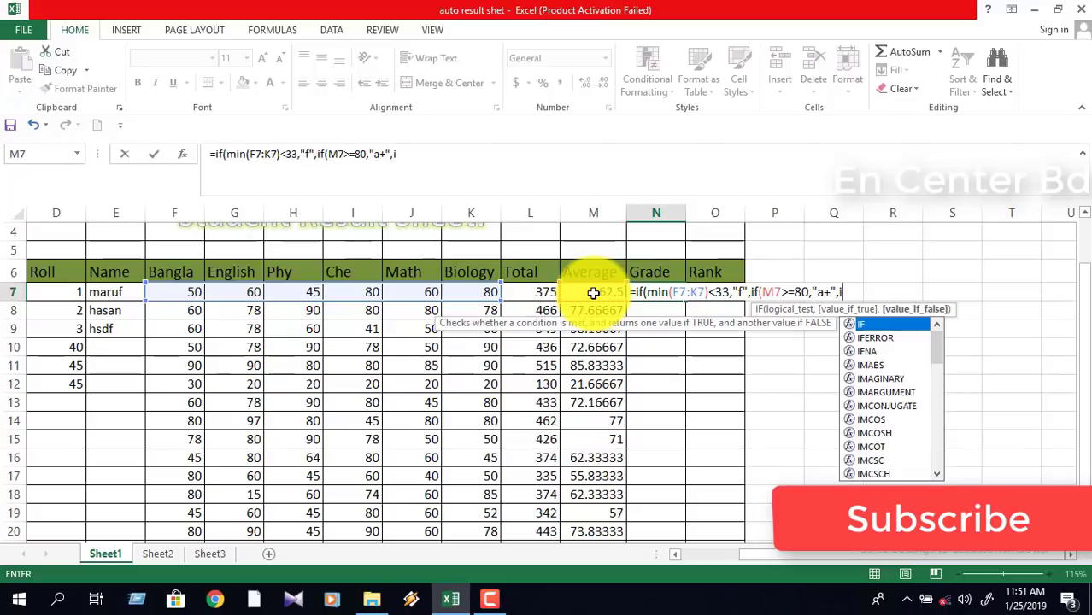
text(f()
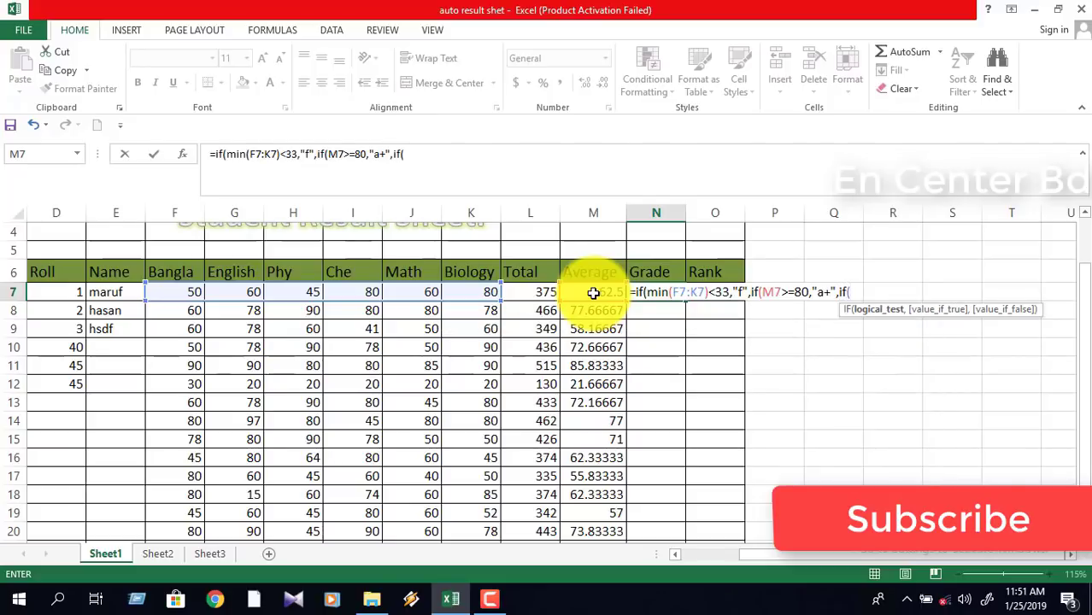
click(586, 293)
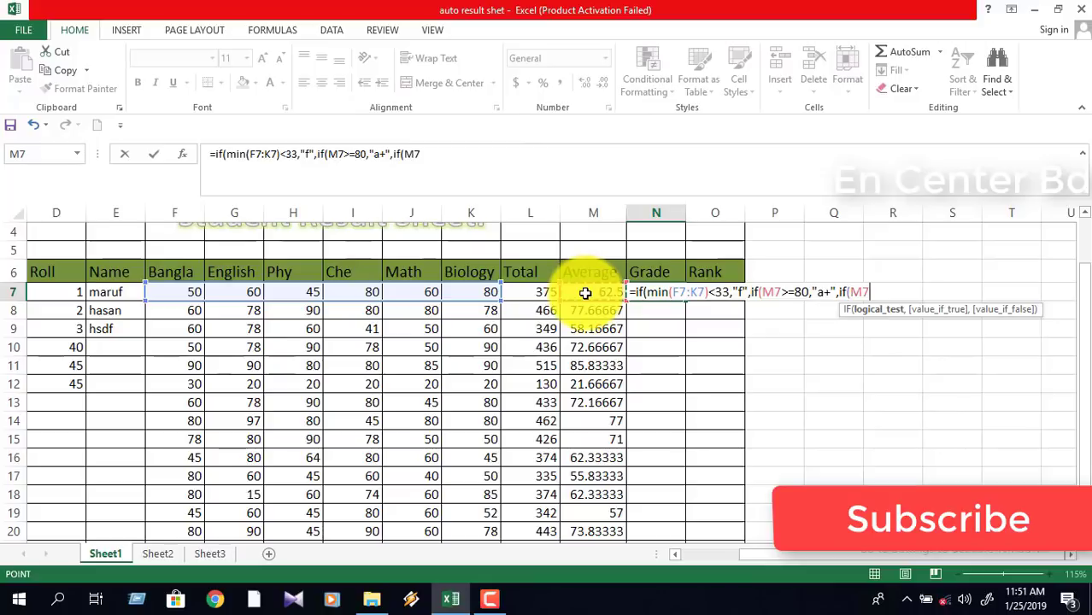
text(>=)
text(70)
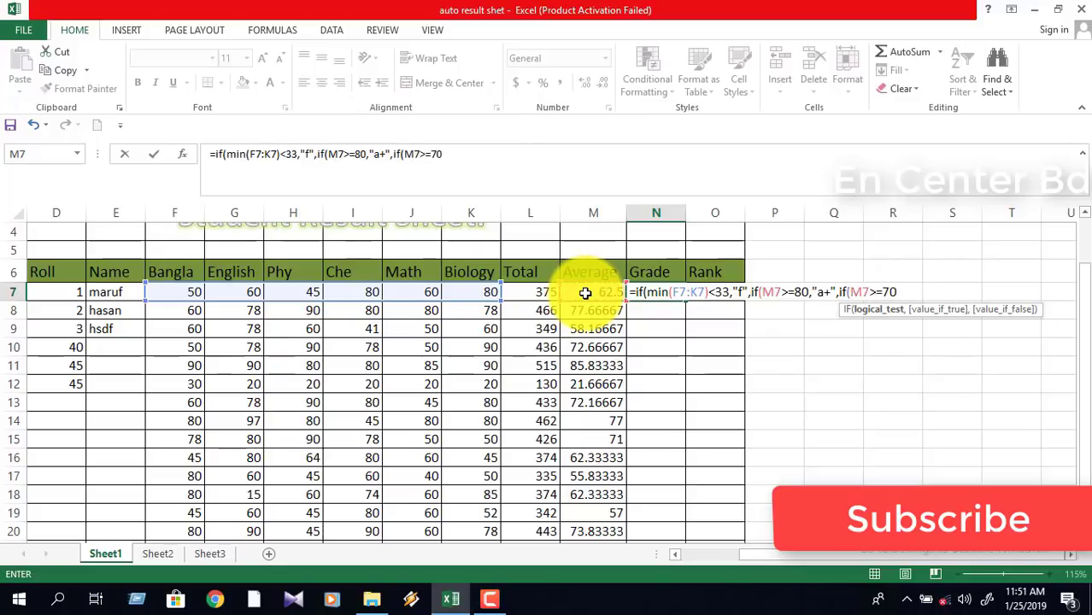
text(,)
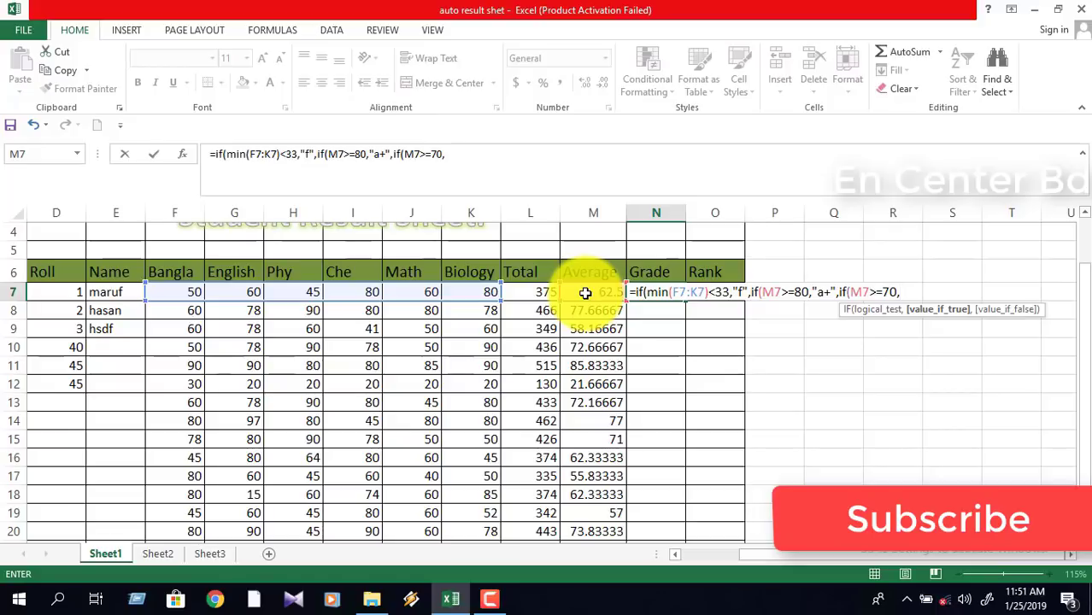
text("a)
text(")
text(,if)
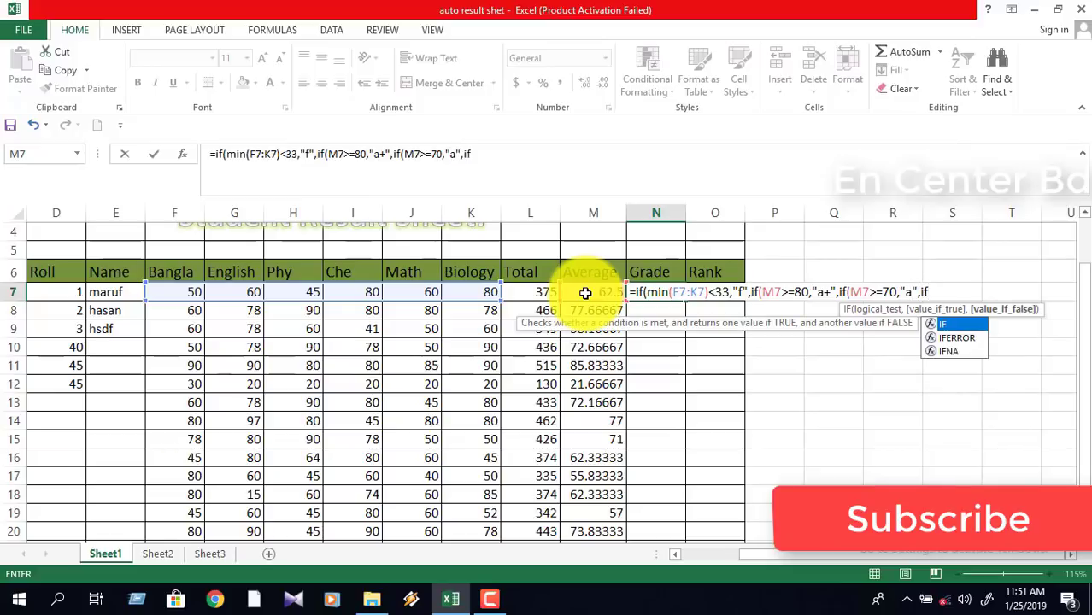
text(()
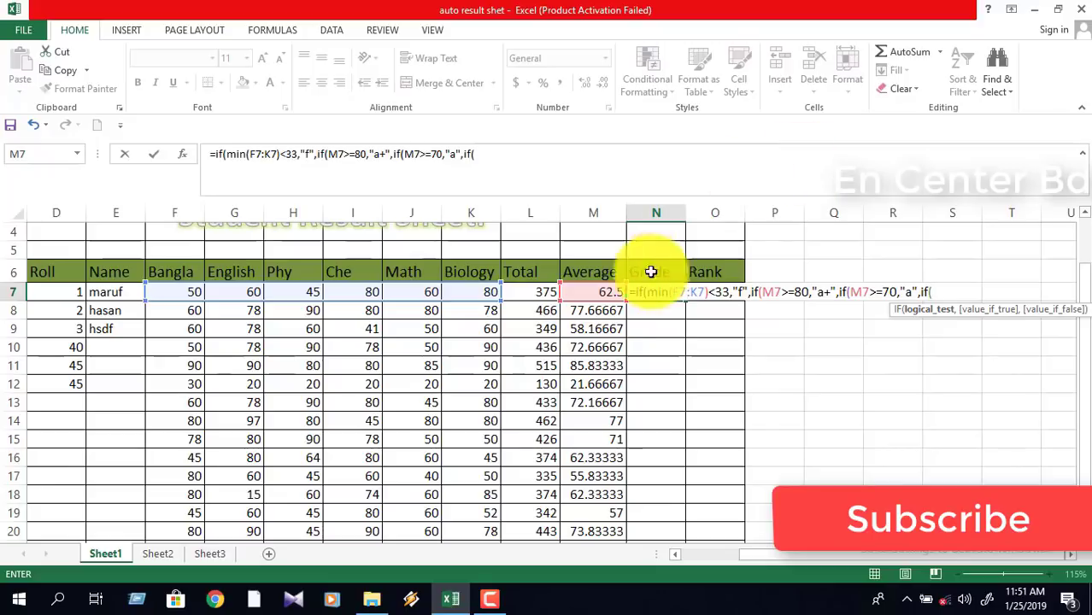
Step: Add a- for M7>=60 and b for M7>=50 to the grade formula
click(589, 292)
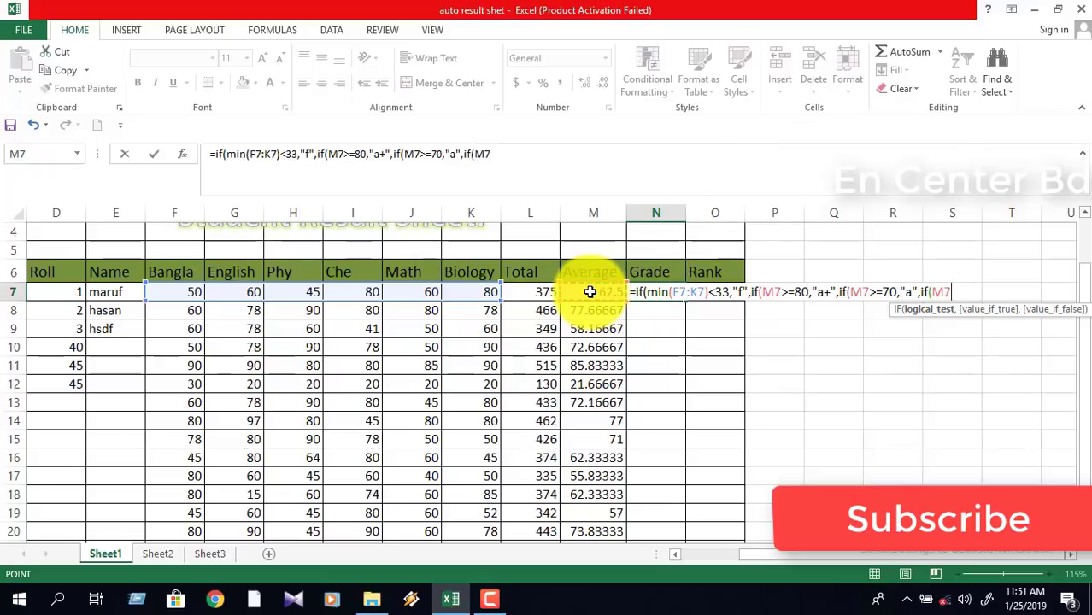
text(>=60)
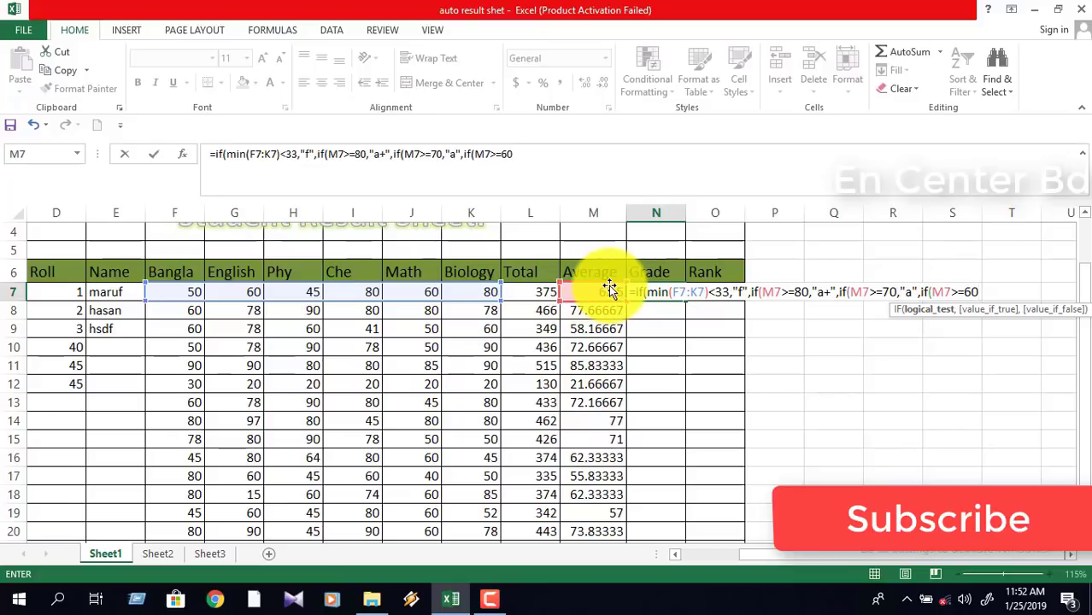
text(,)
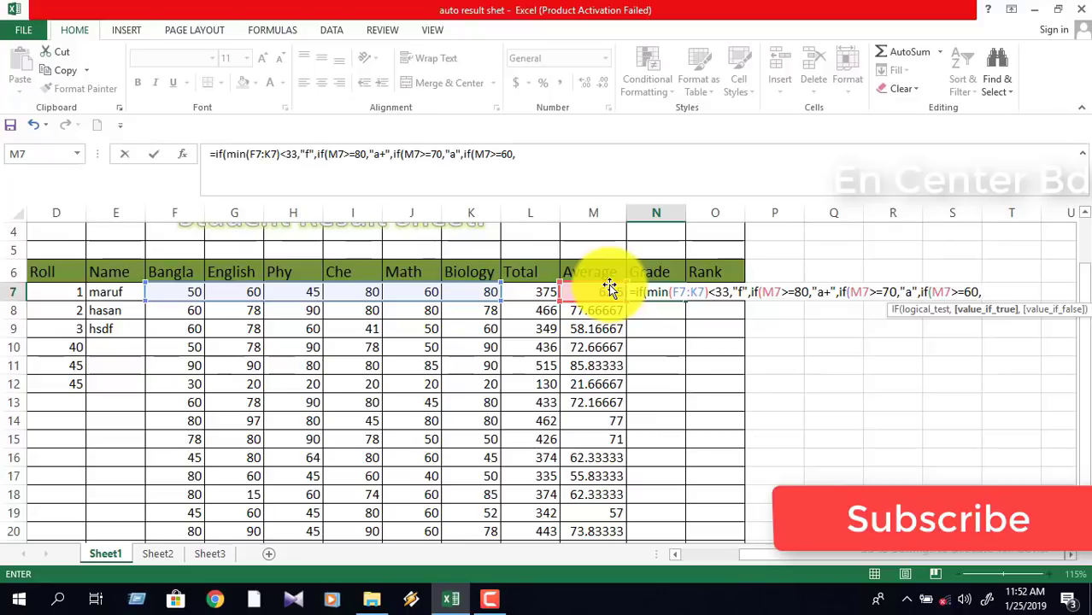
text(")
text(a)
text(-)
text(")
text(,m)
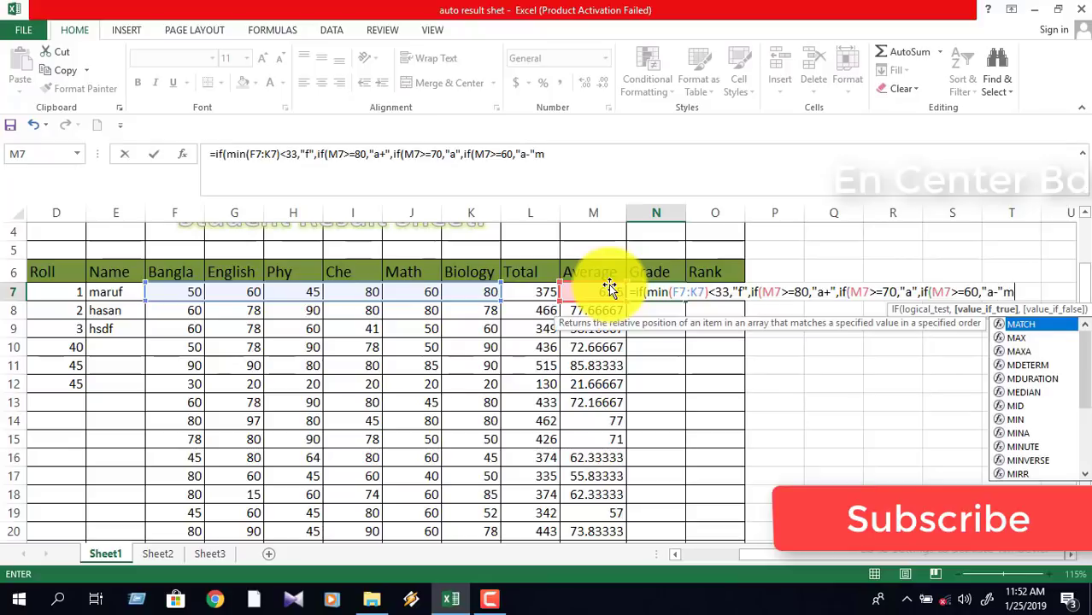
key(BackSpace)
key(BackSpace)
text(,)
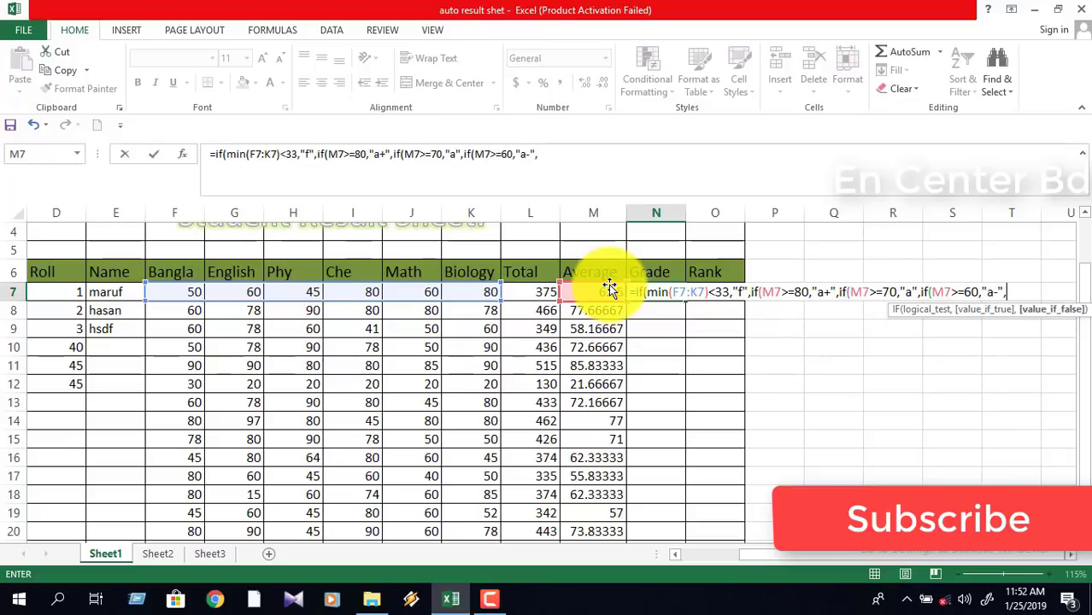
text(if)
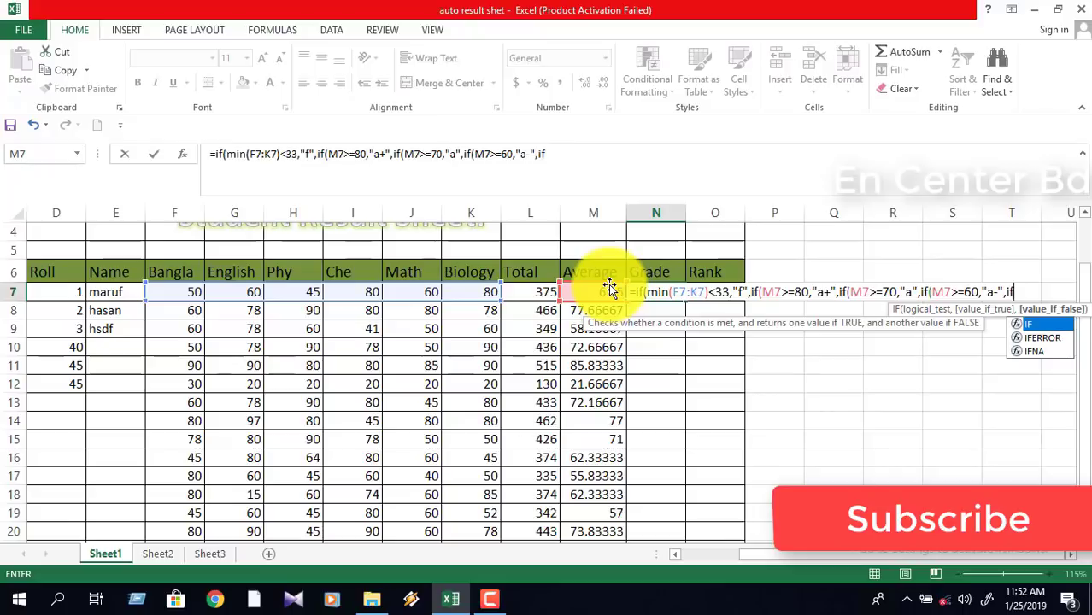
text(()
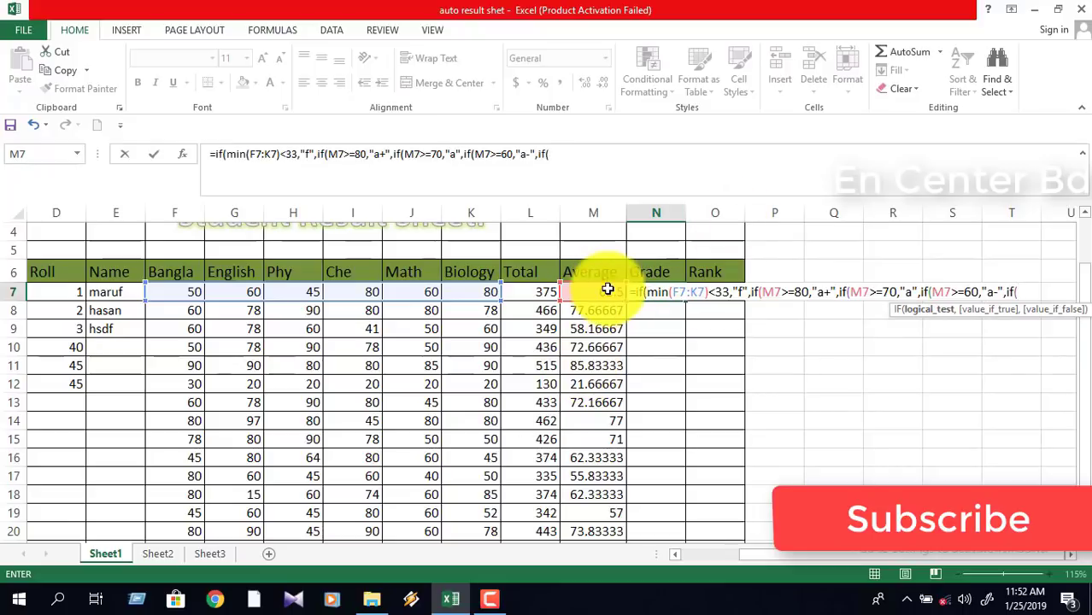
click(605, 292)
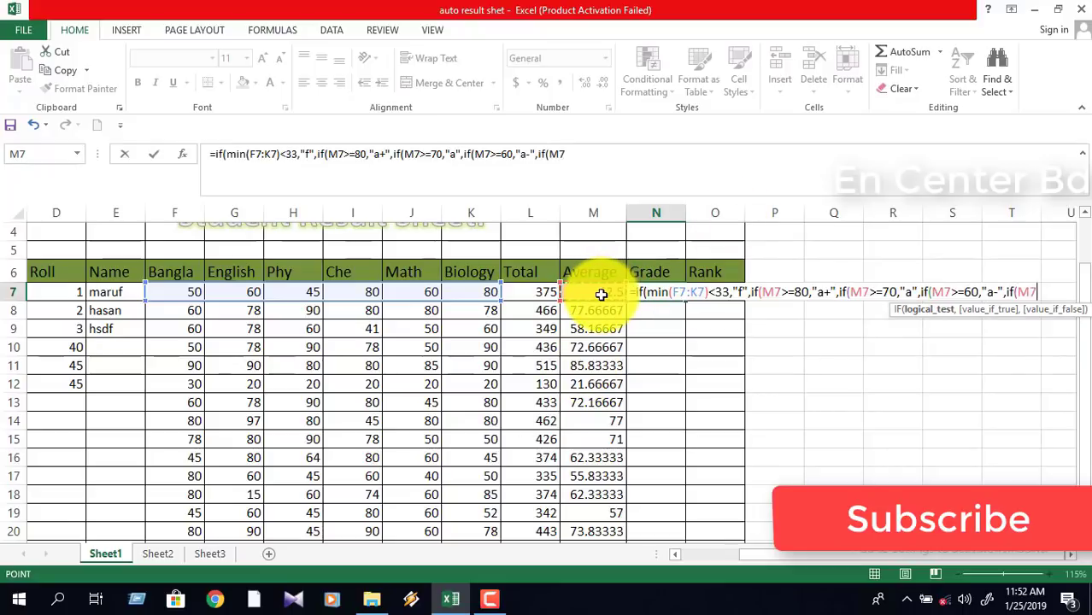
text(>=50)
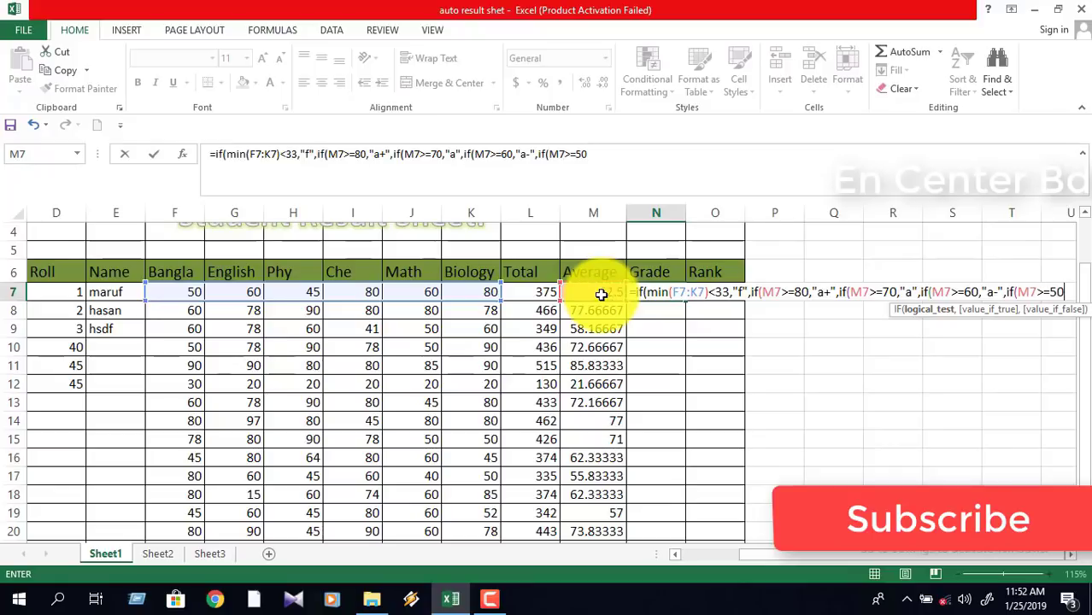
text(,)
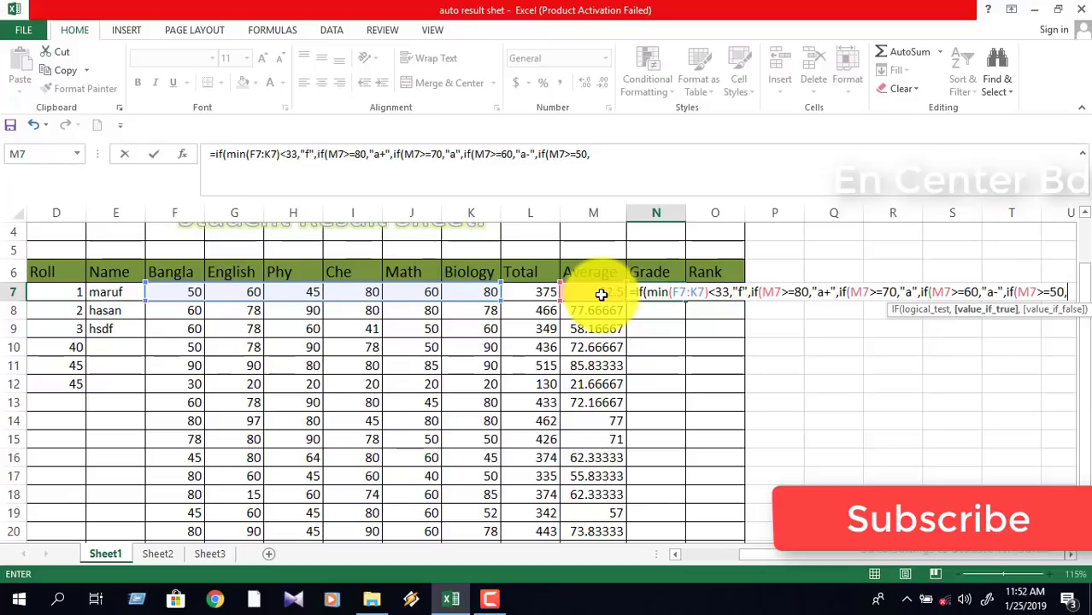
text("b)
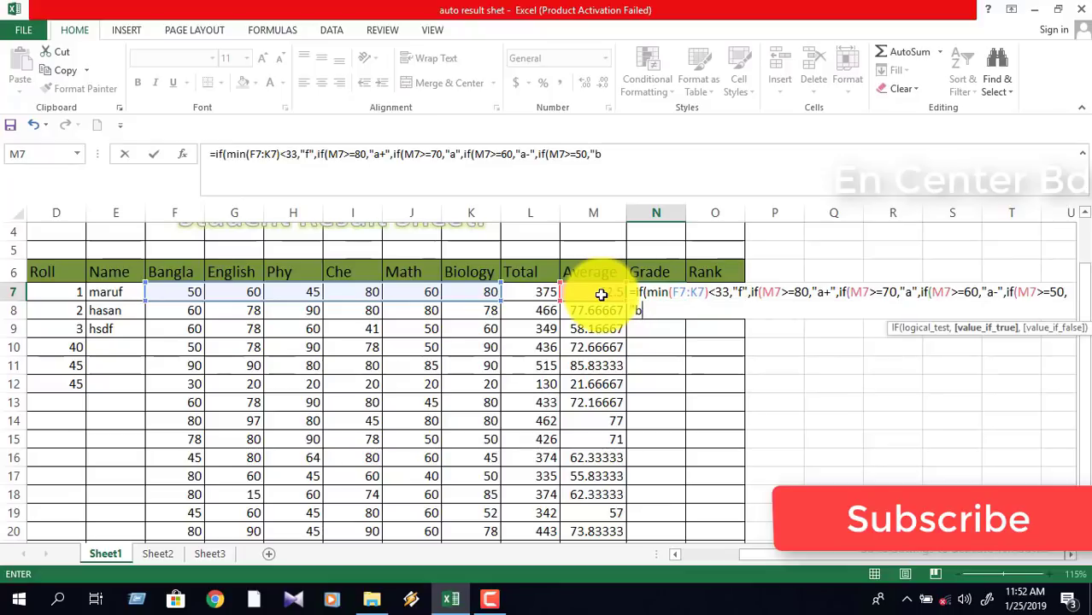
text(")
text(,if)
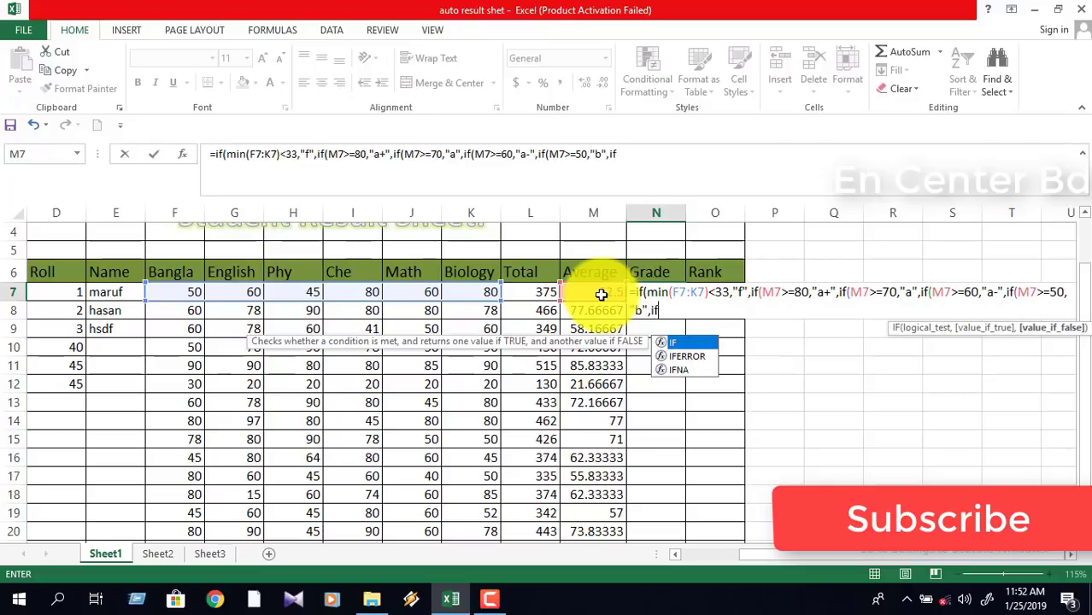
text(()
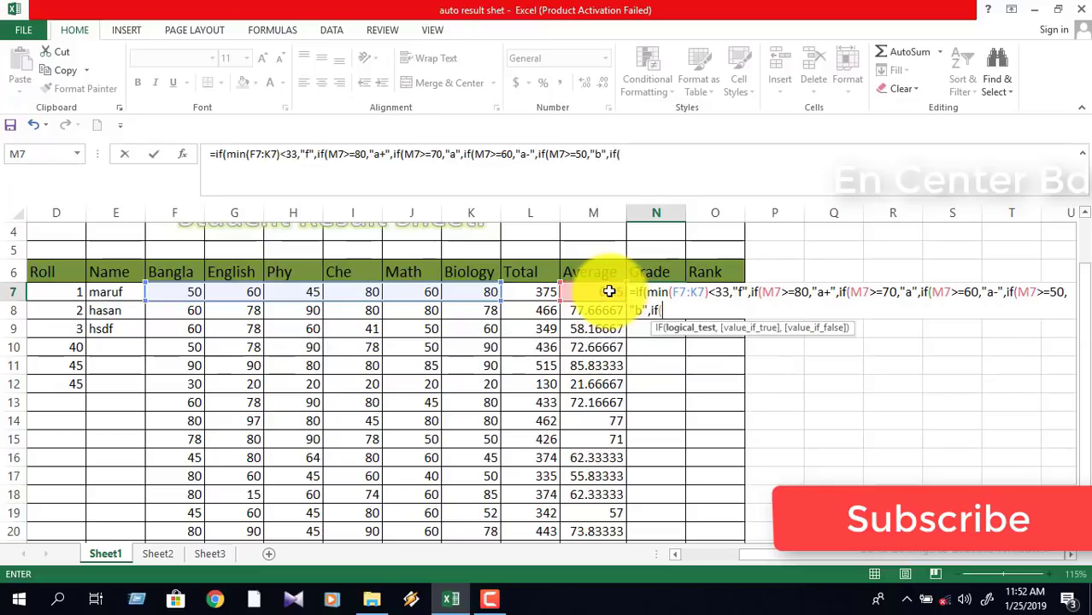
Step: Add c for M7>=40, d for M7>=33 and f for M7<33 to the formula
click(601, 293)
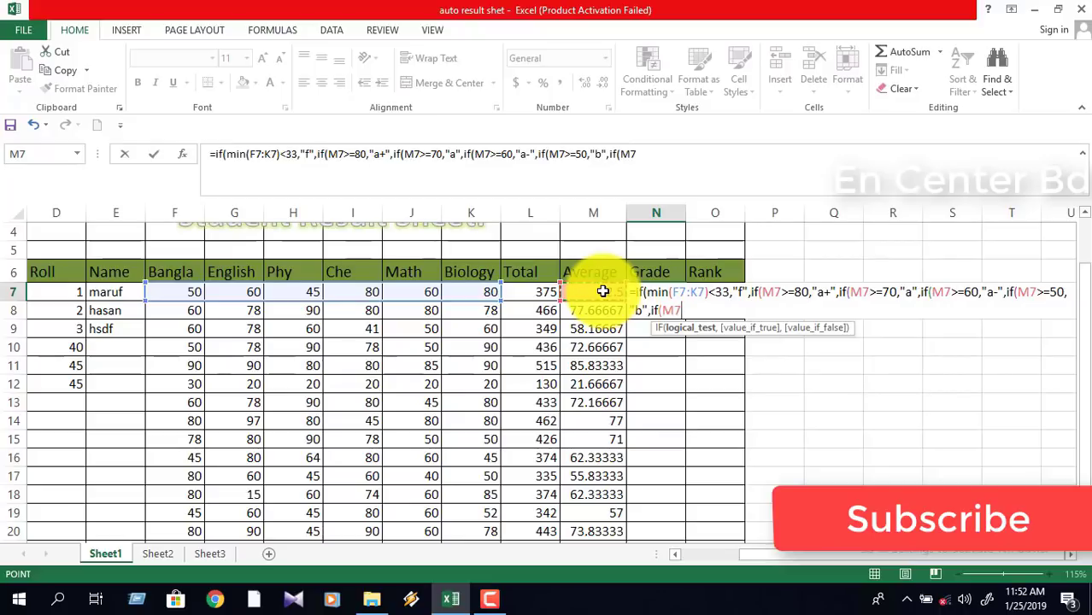
text(>=40)
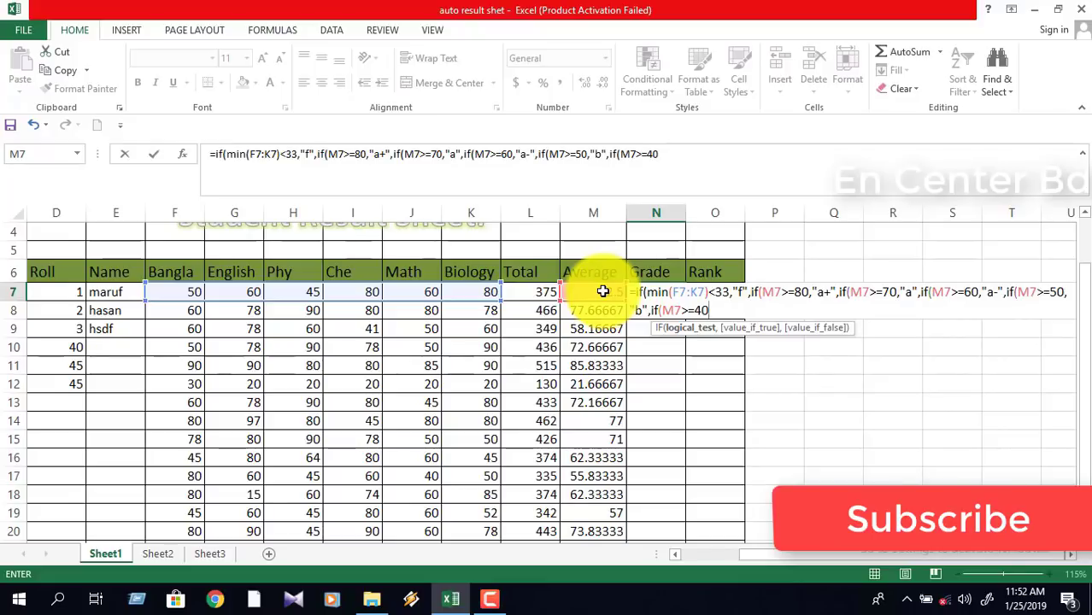
text(,)
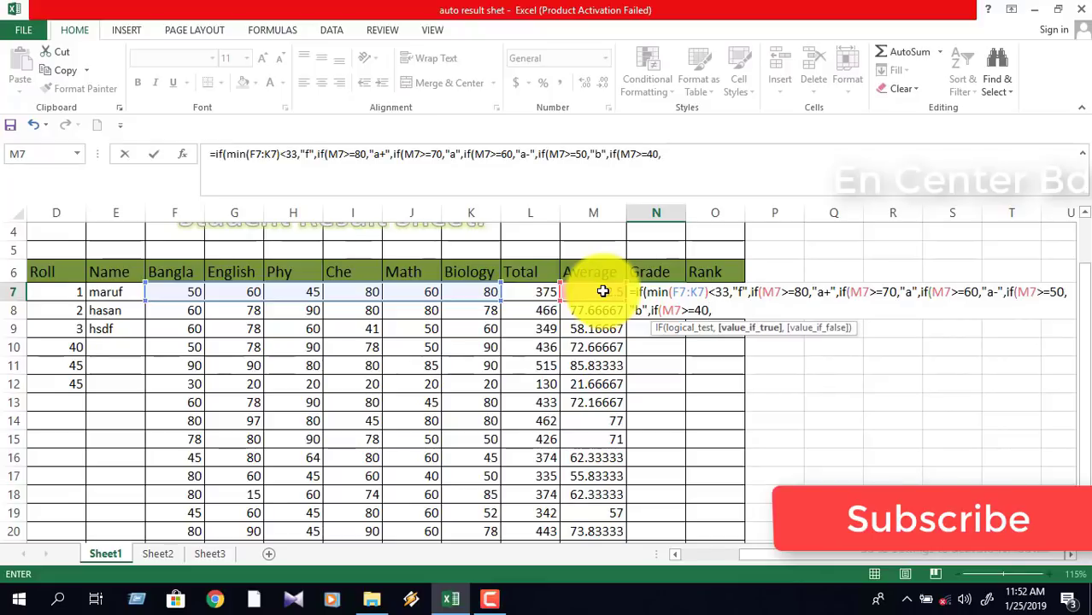
text("c)
text(",)
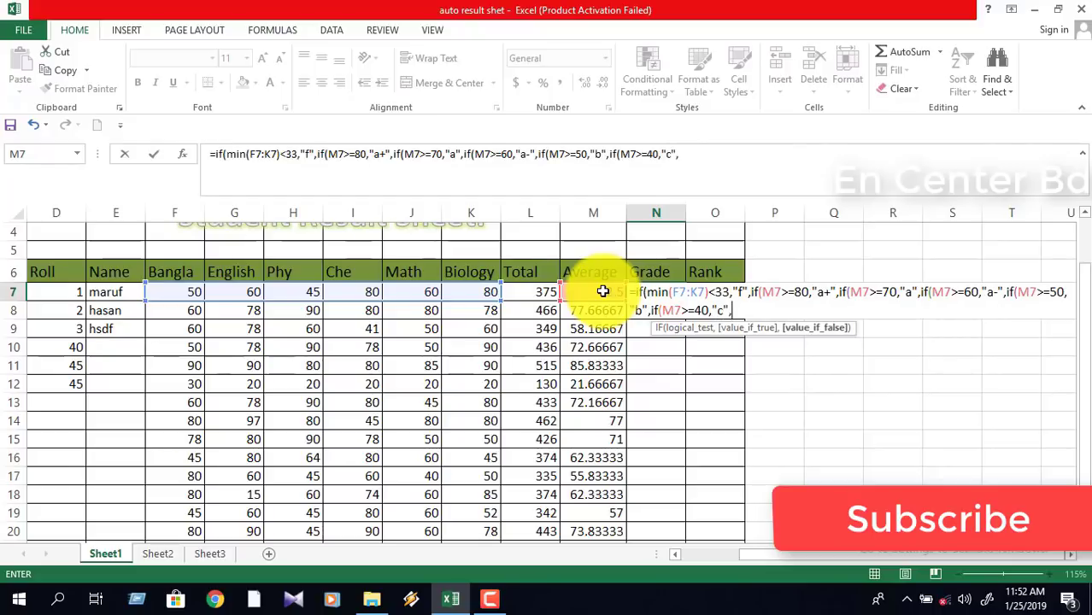
text(if()
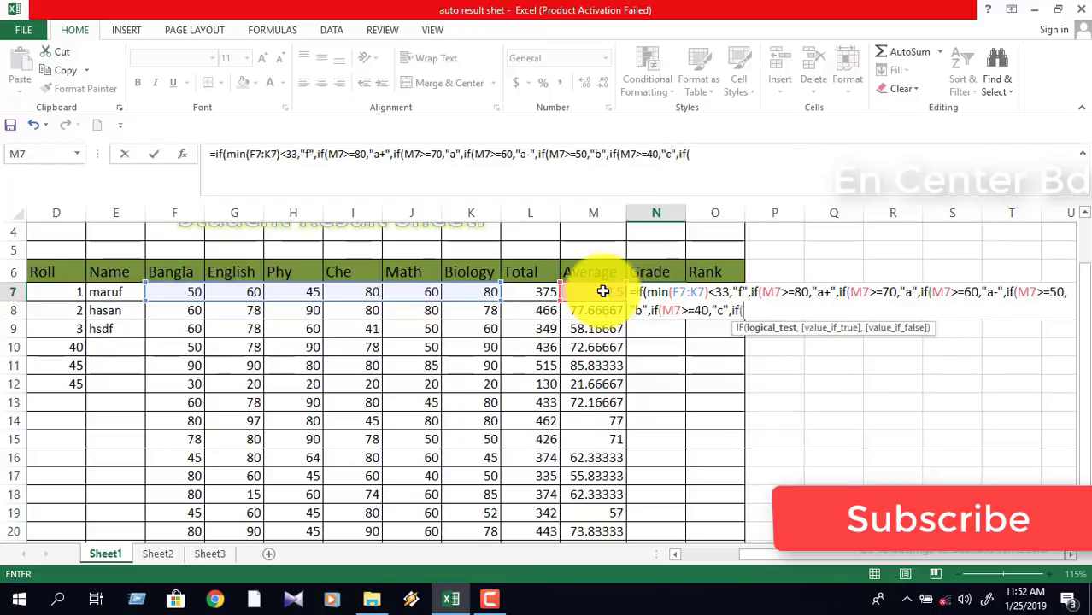
click(595, 292)
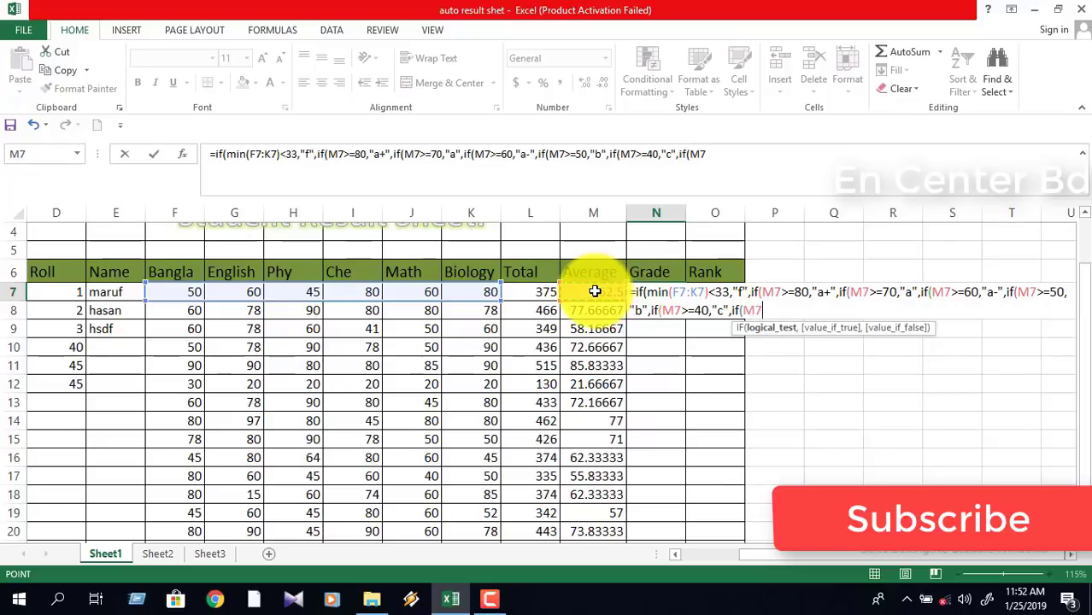
text(>=)
text(33)
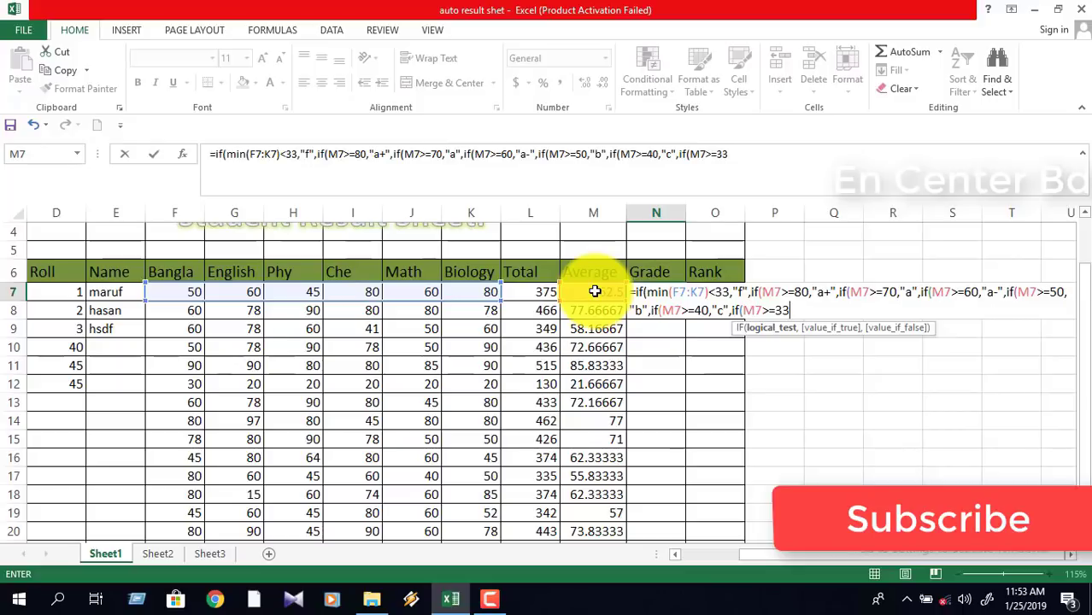
text(,)
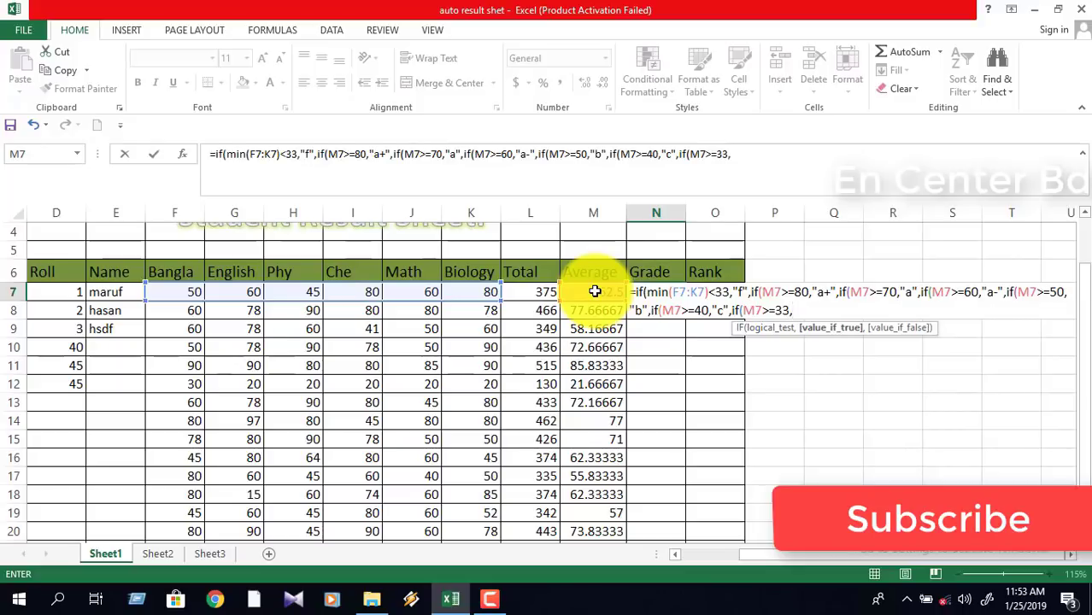
text("d")
text(,if)
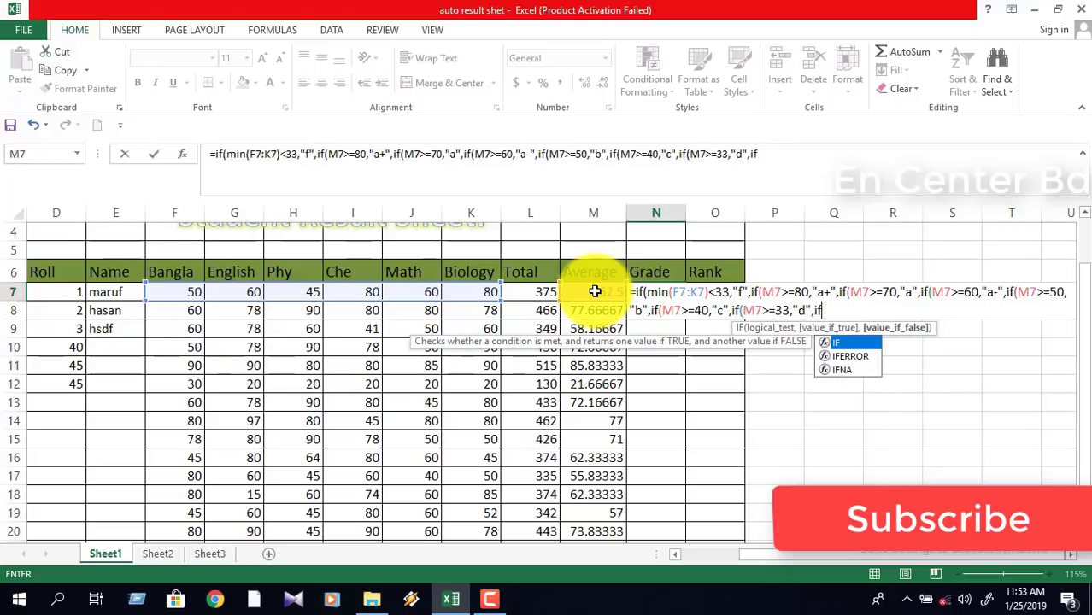
text(()
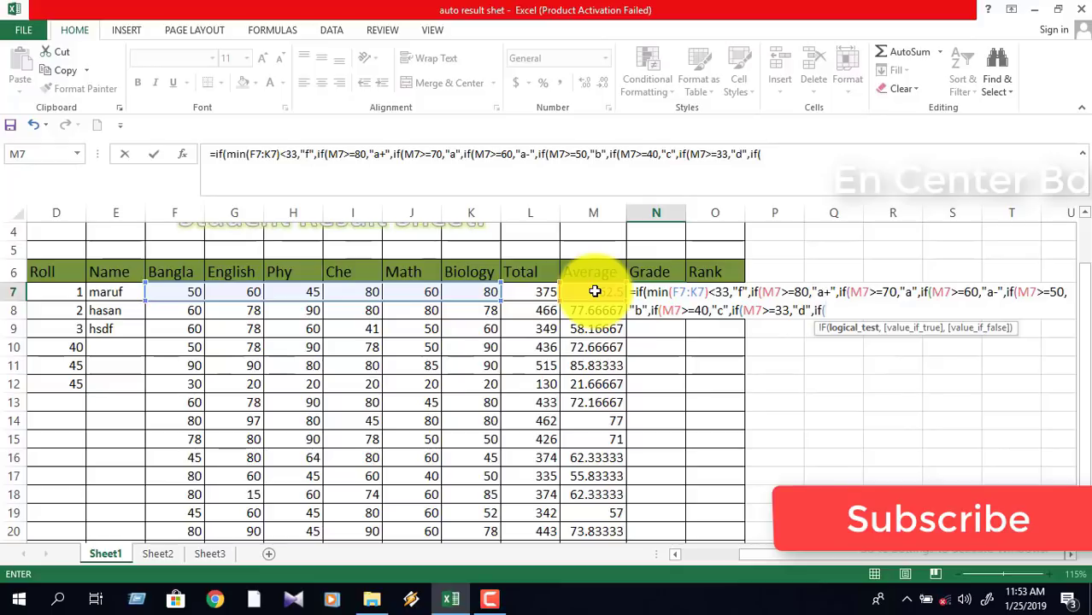
click(593, 293)
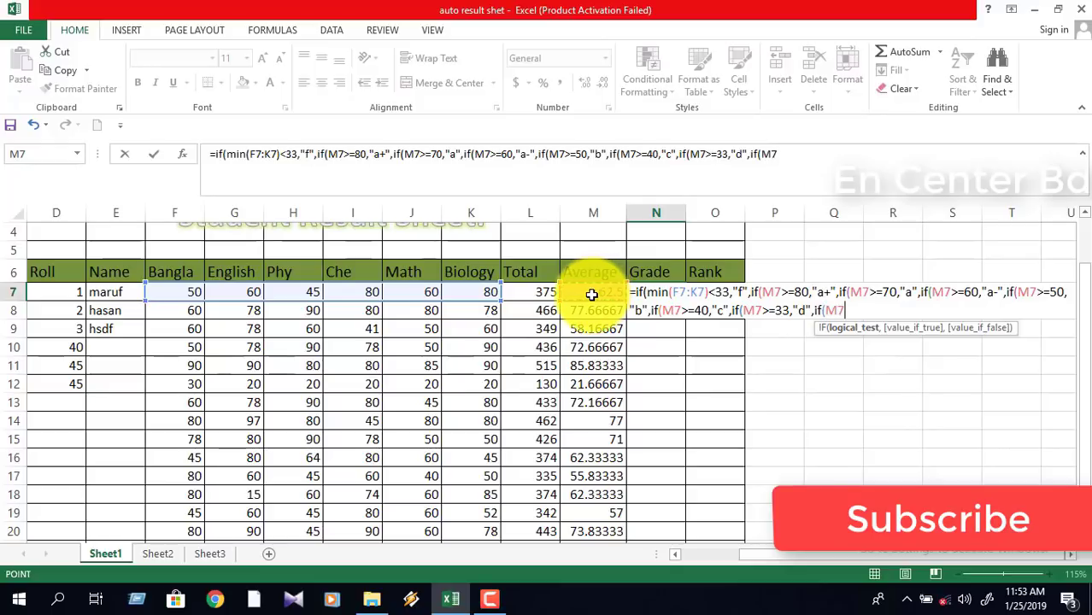
text(<)
text(33)
text(,)
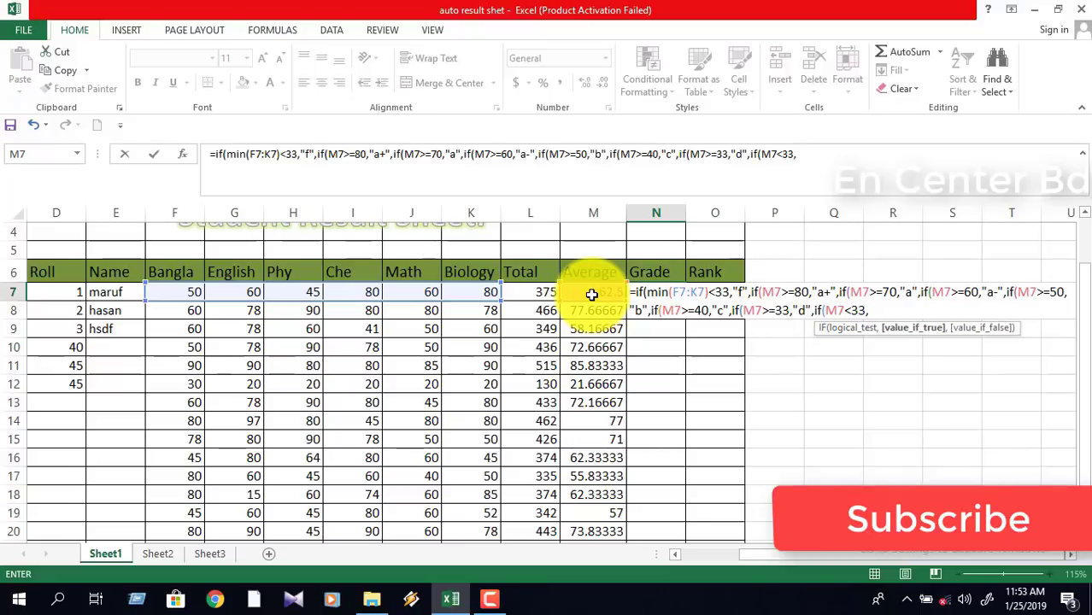
text(")
text(f")
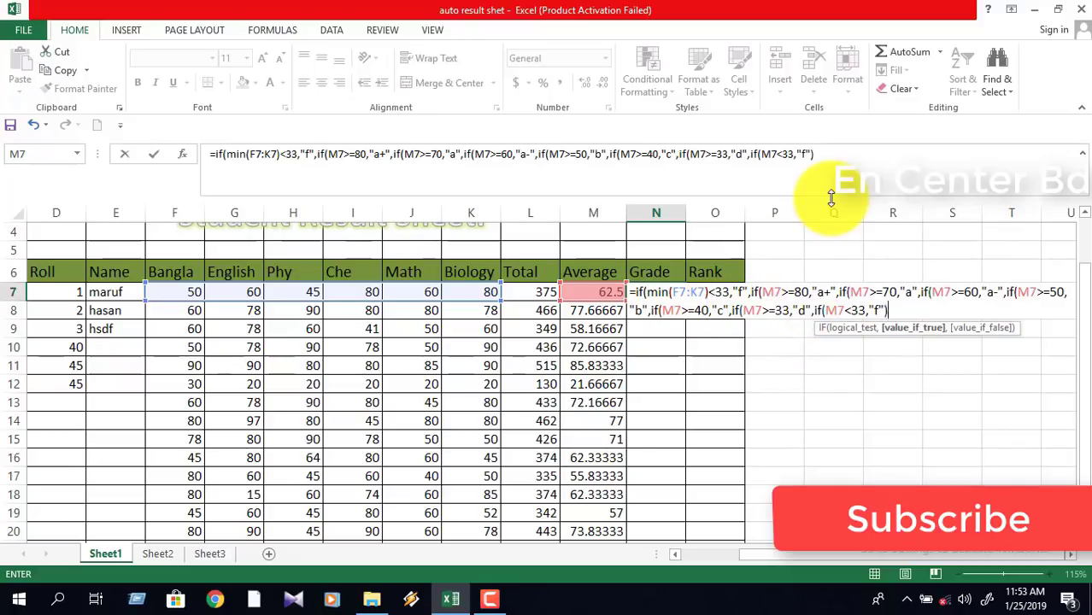
Step: Close all the nested IF parentheses in N7 and fill the grades down to N20
text())))))
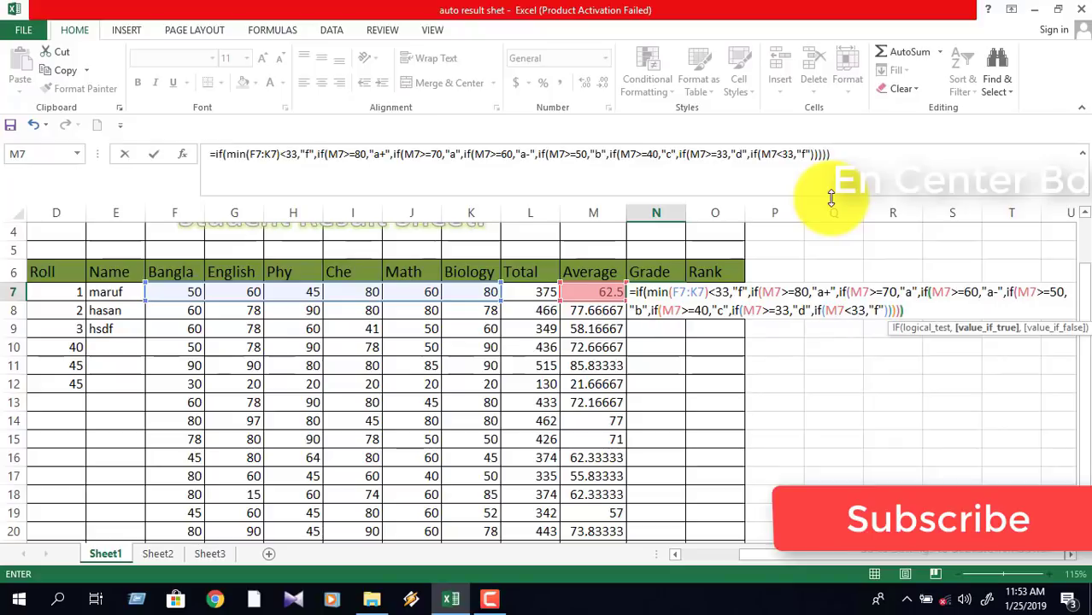
text())))
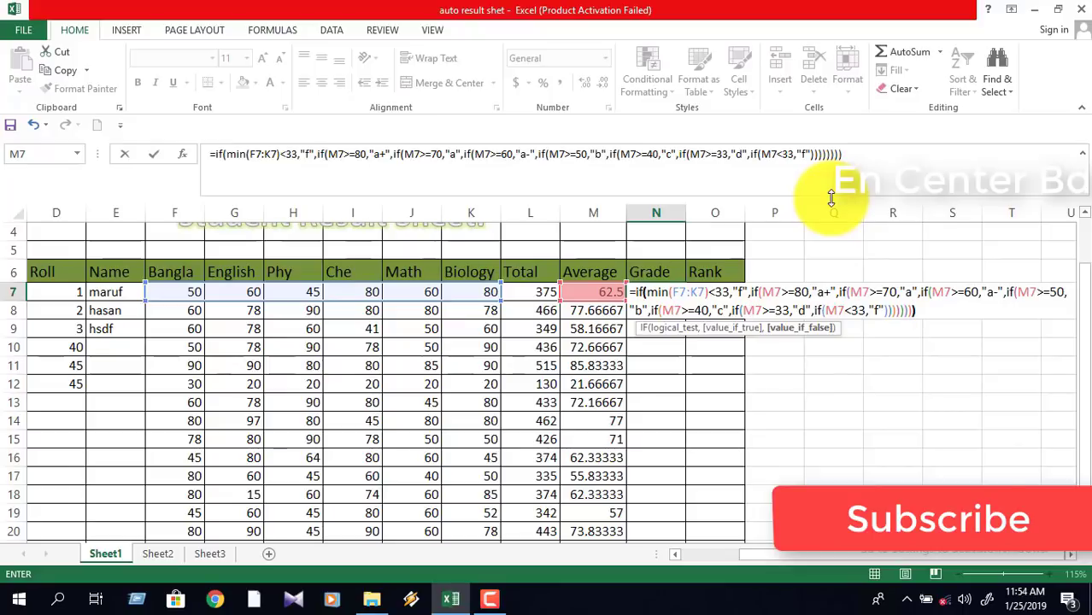
text())
key(Return)
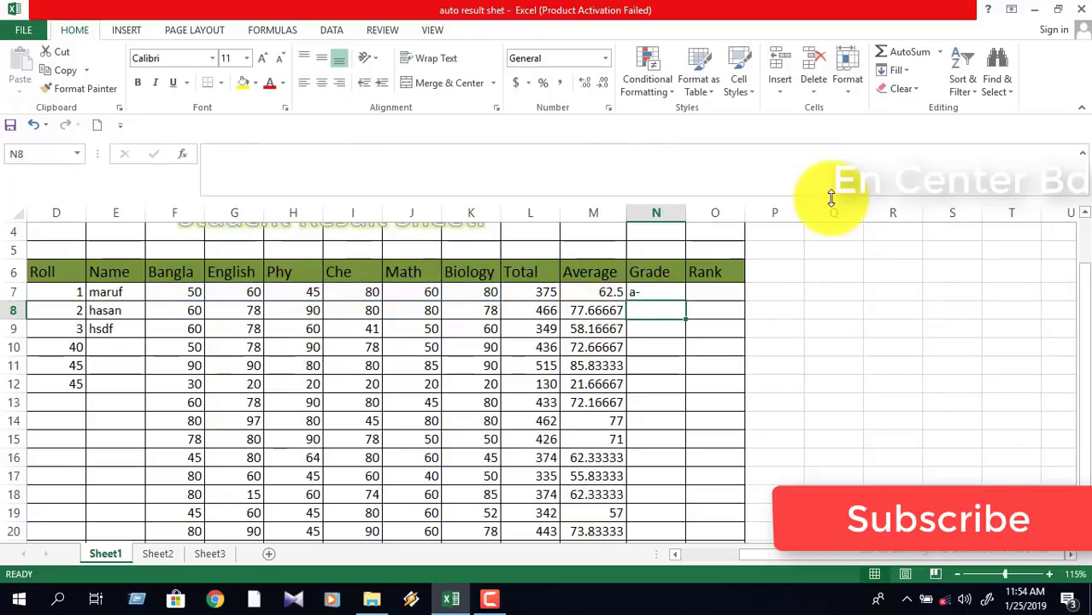
click(648, 292)
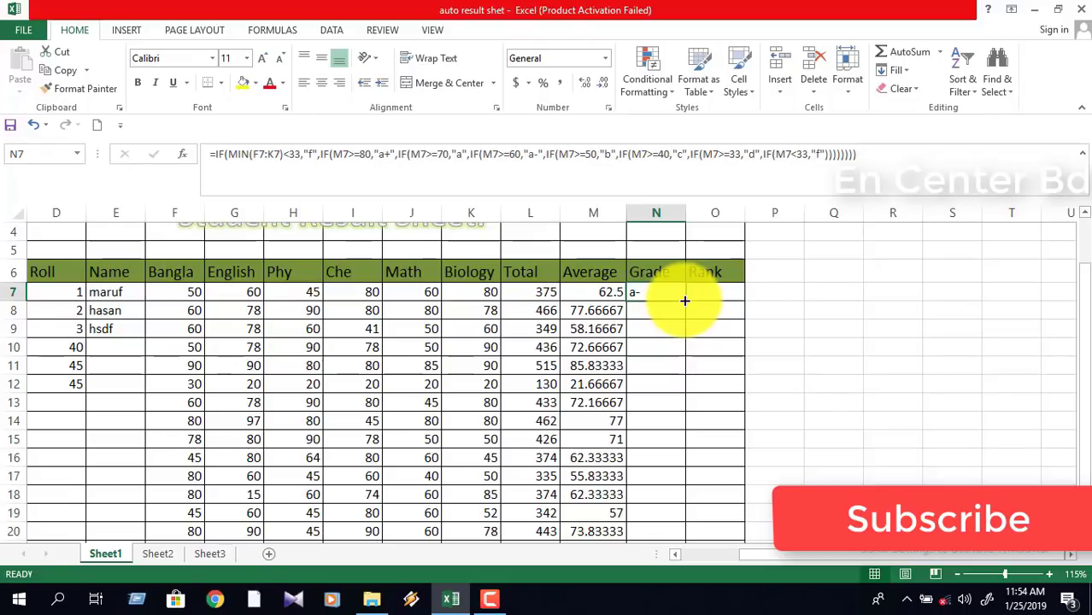
drag(684, 301, 653, 537)
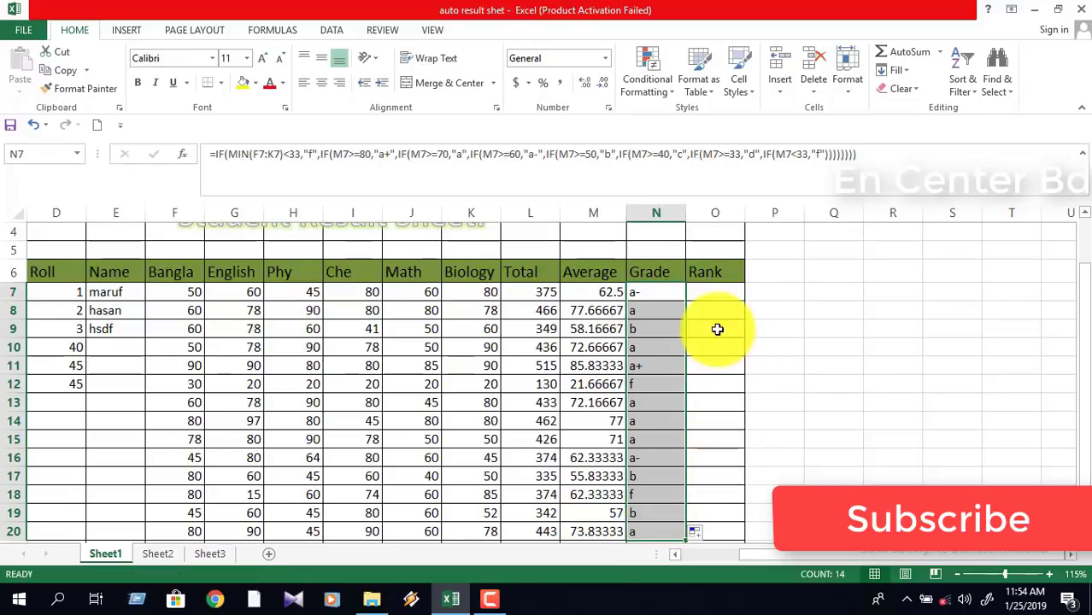
click(653, 295)
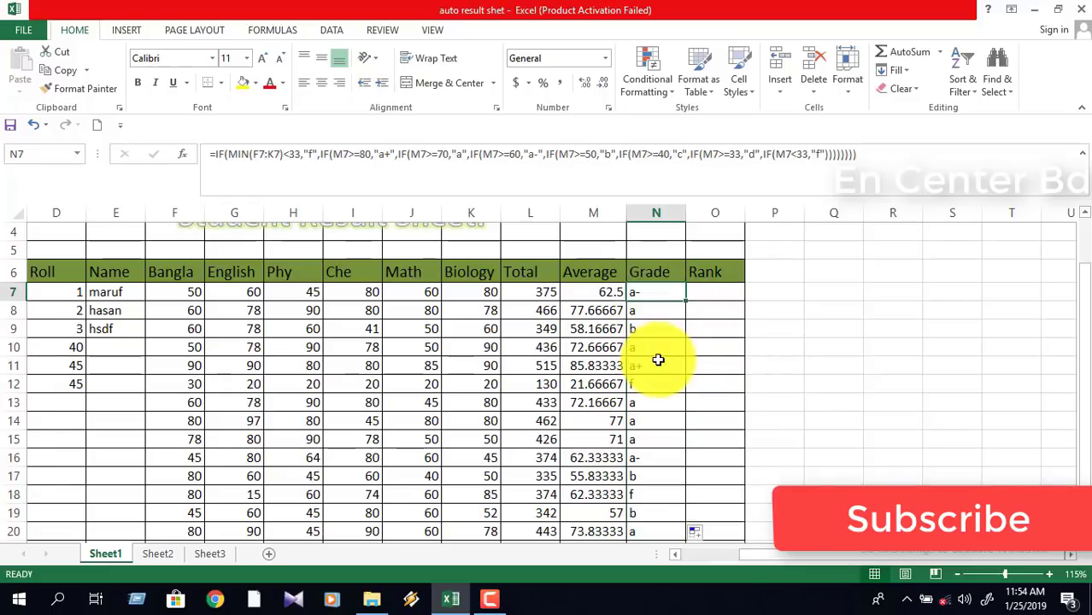
click(719, 292)
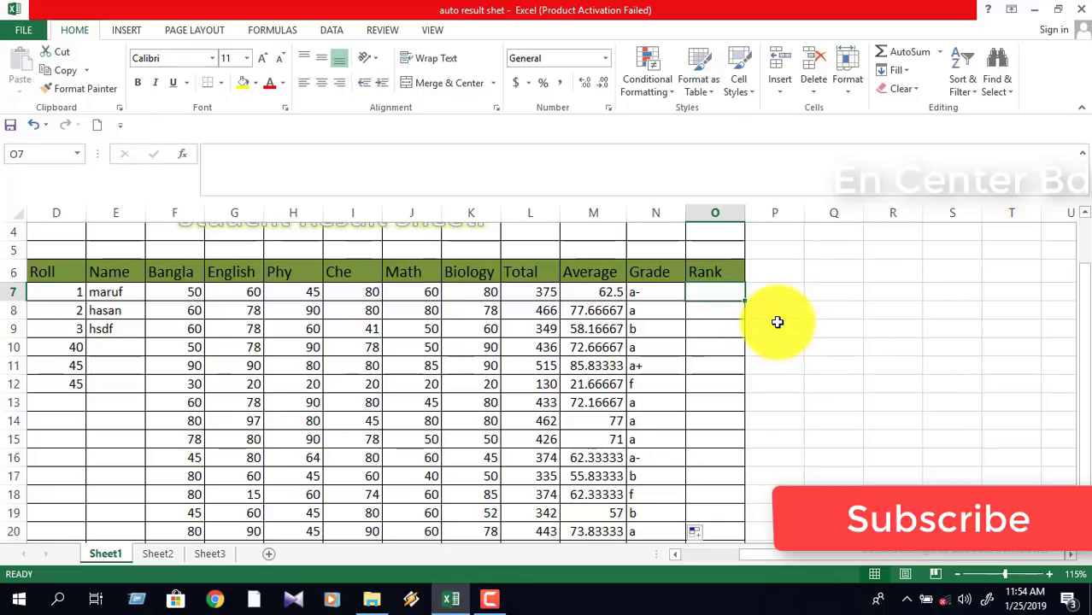
Step: Enter =RANK(L7,$L$7:$L$20) in O7 to rank the first total, giving 8
text(=)
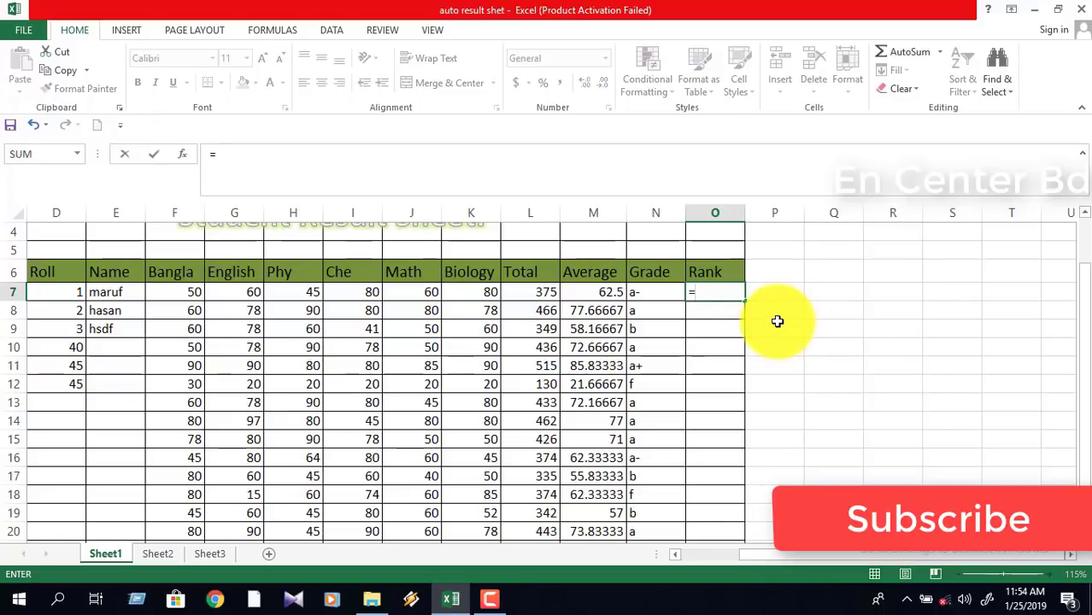
text(R)
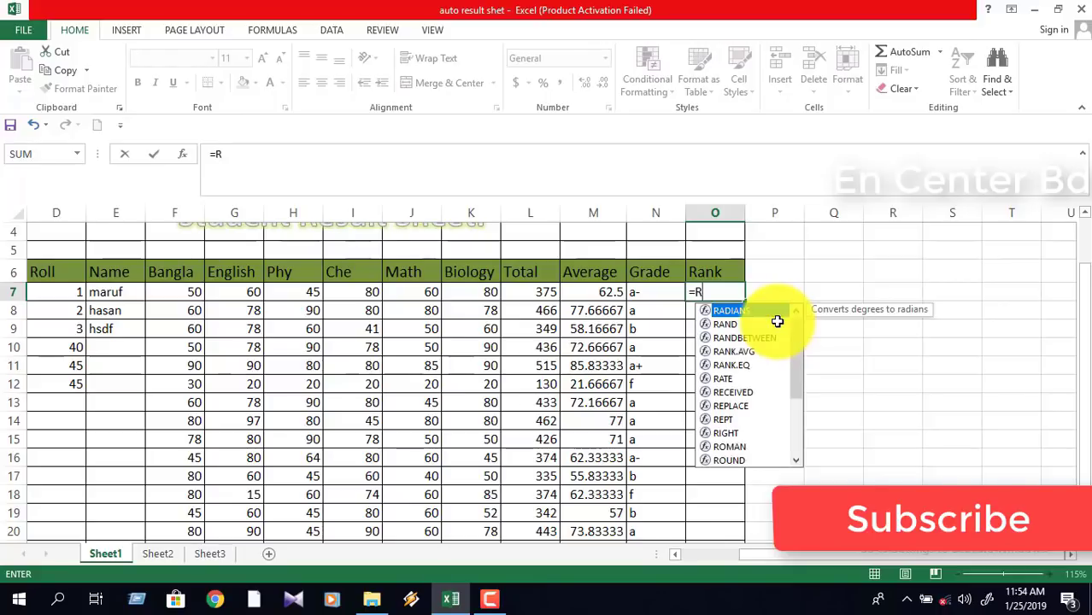
text(ank)
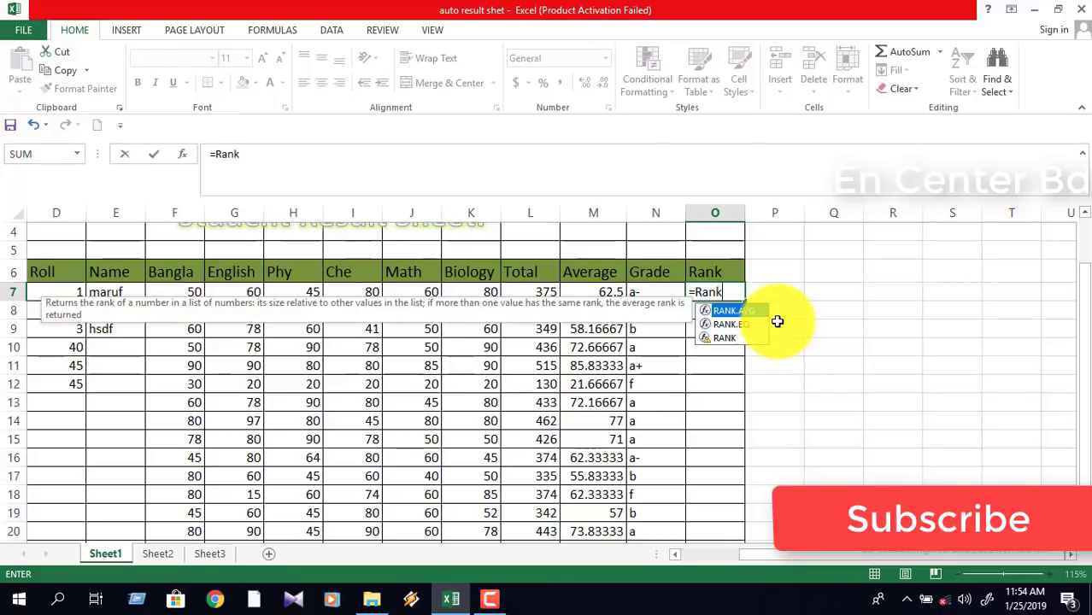
text(()
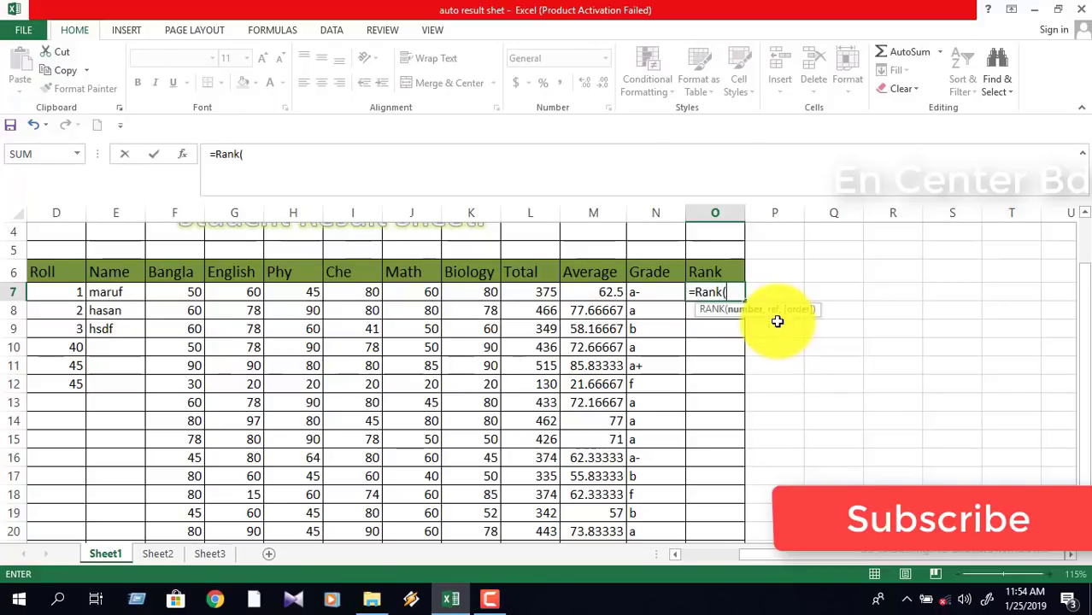
click(527, 295)
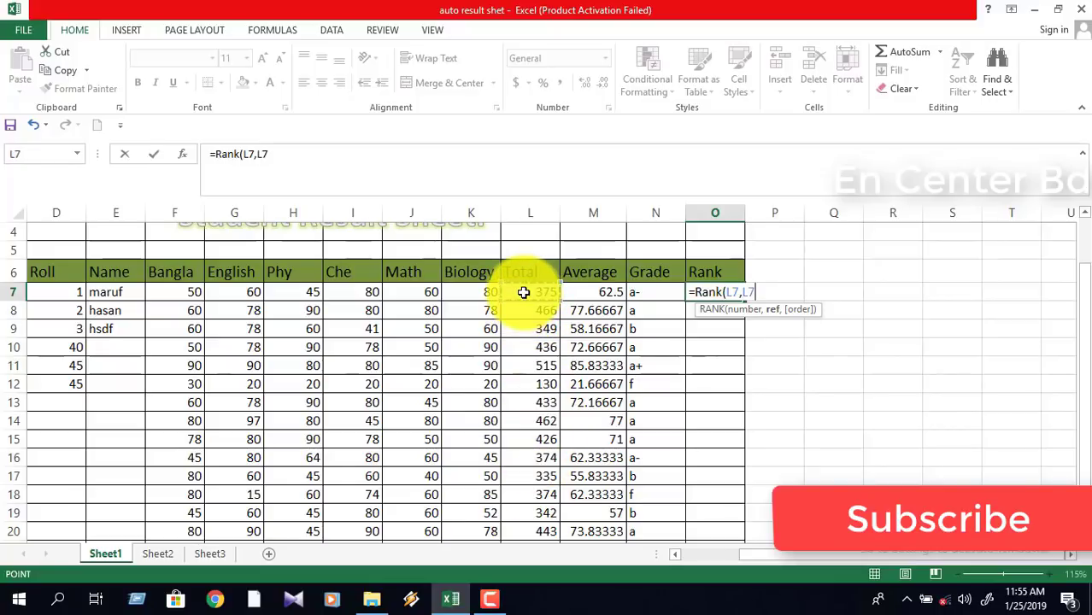
drag(523, 292, 514, 527)
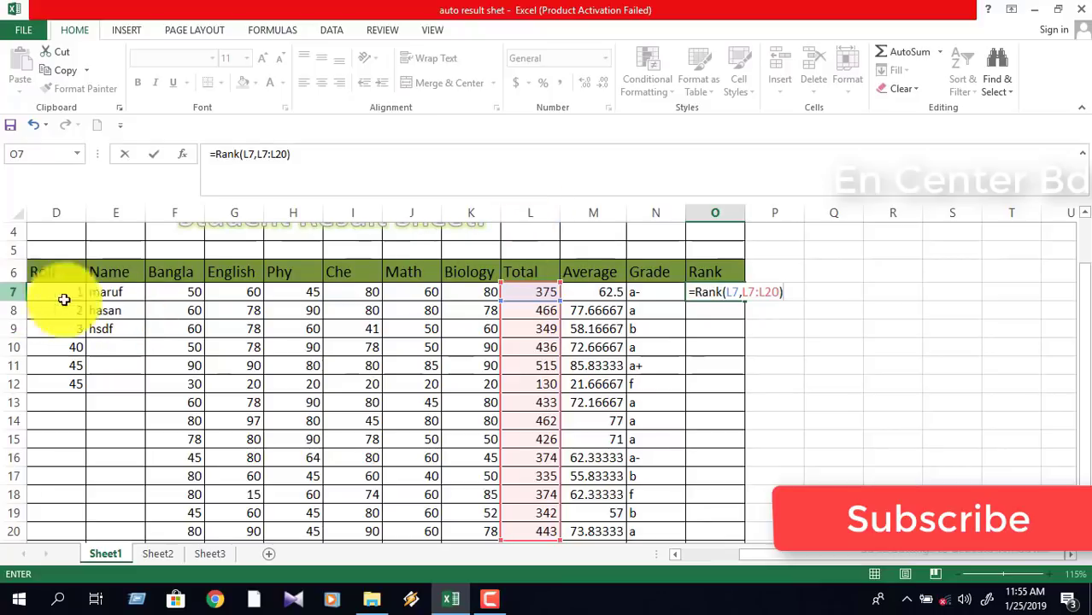
click(742, 295)
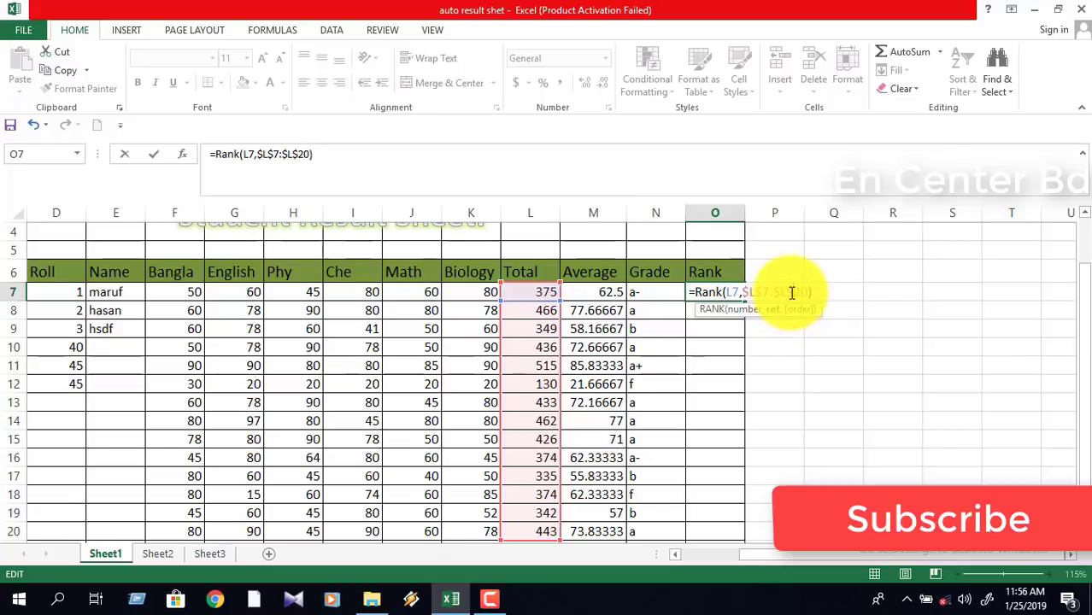
key(Return)
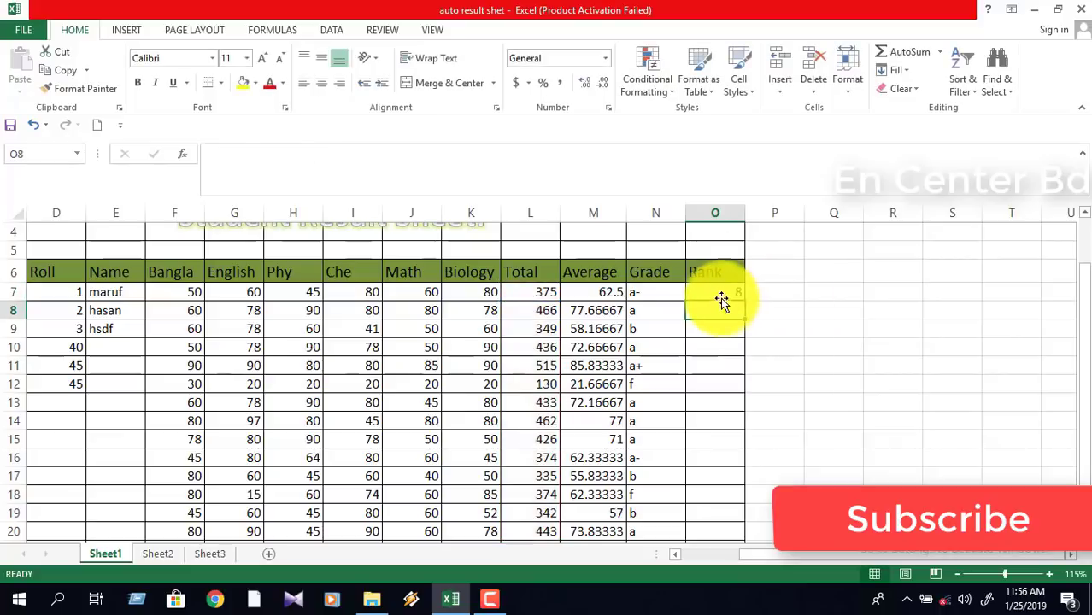
click(722, 293)
Step: Fill the RANK formula down to O20 and check the formulas in N7, O11, L7 and L8
drag(744, 303, 724, 537)
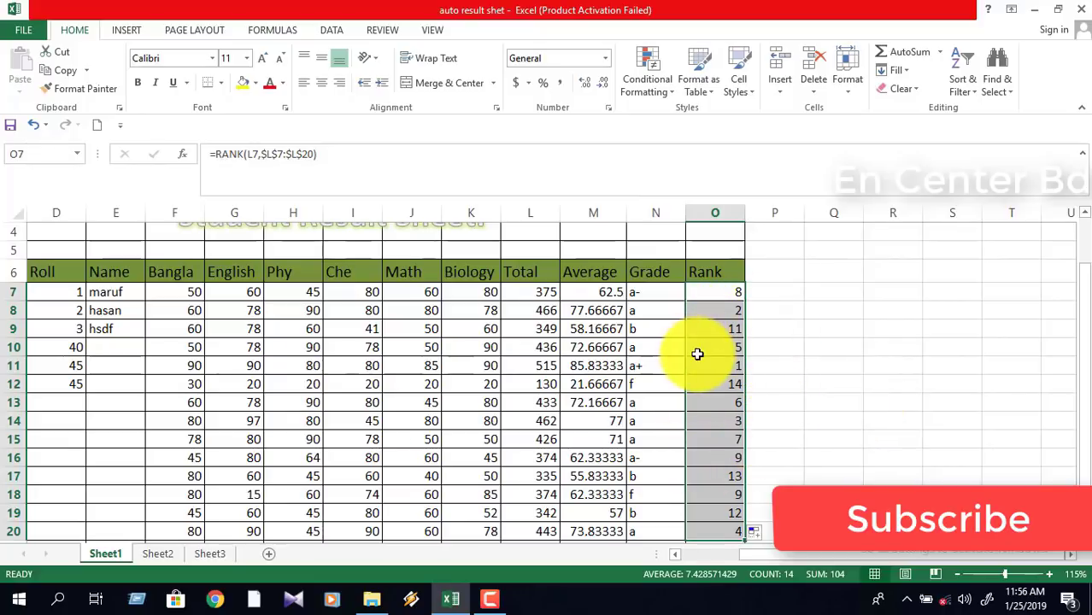
click(640, 295)
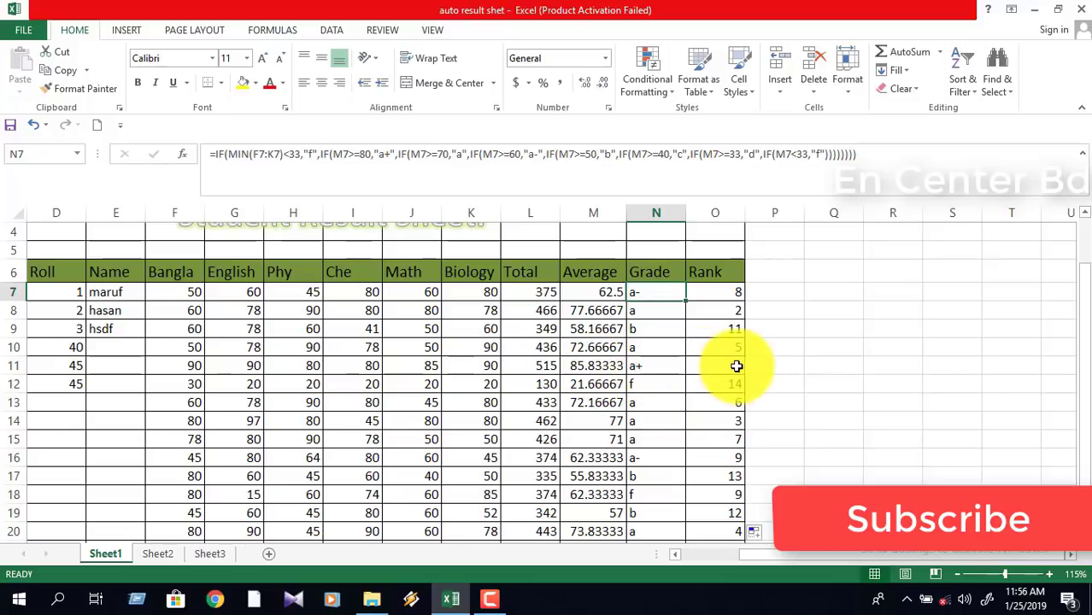
click(733, 366)
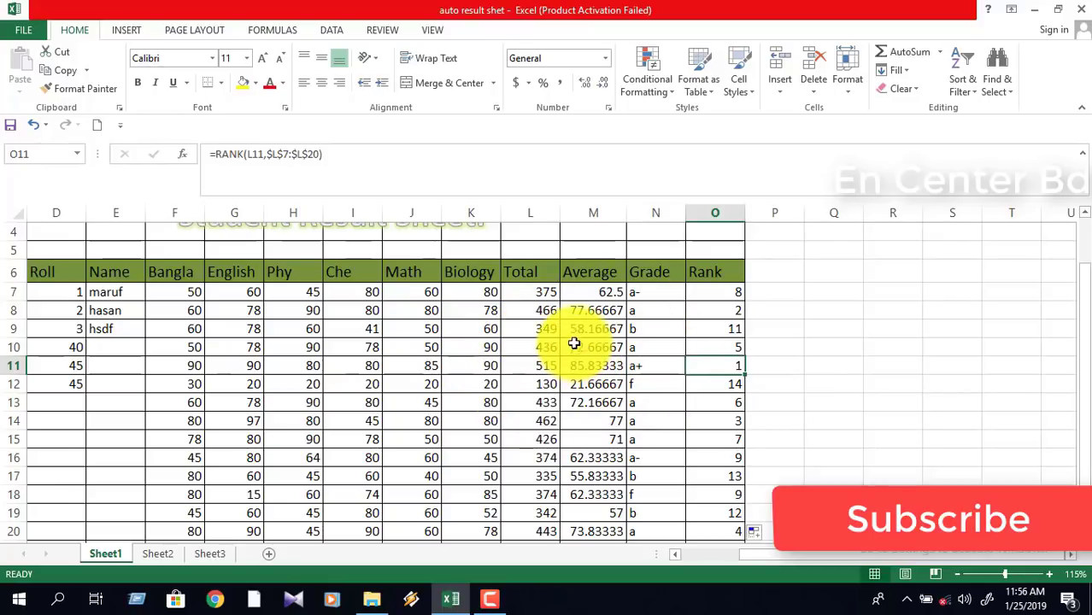
click(540, 295)
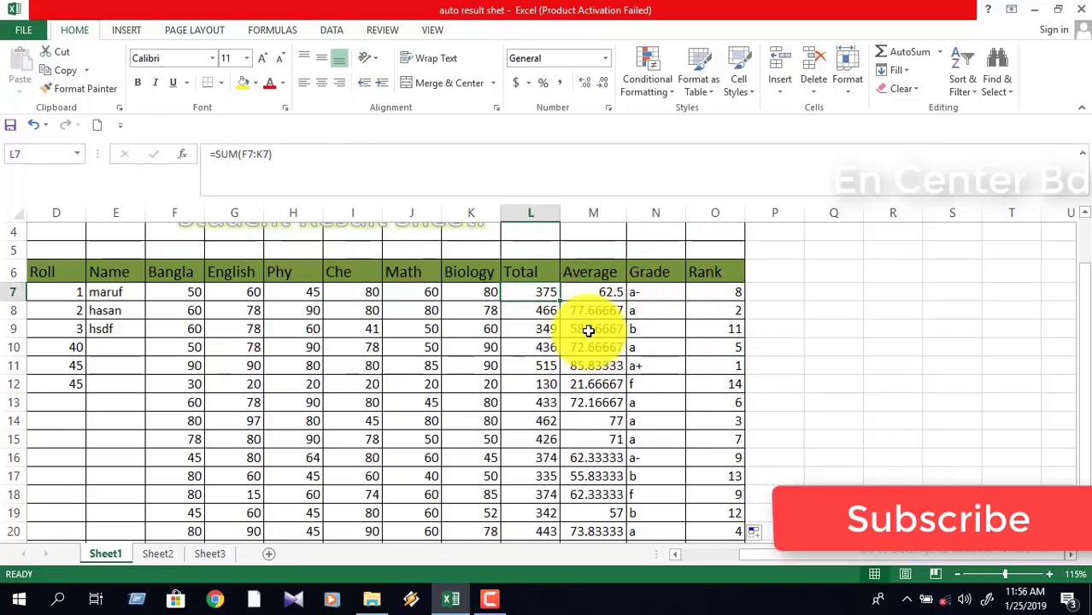
click(531, 312)
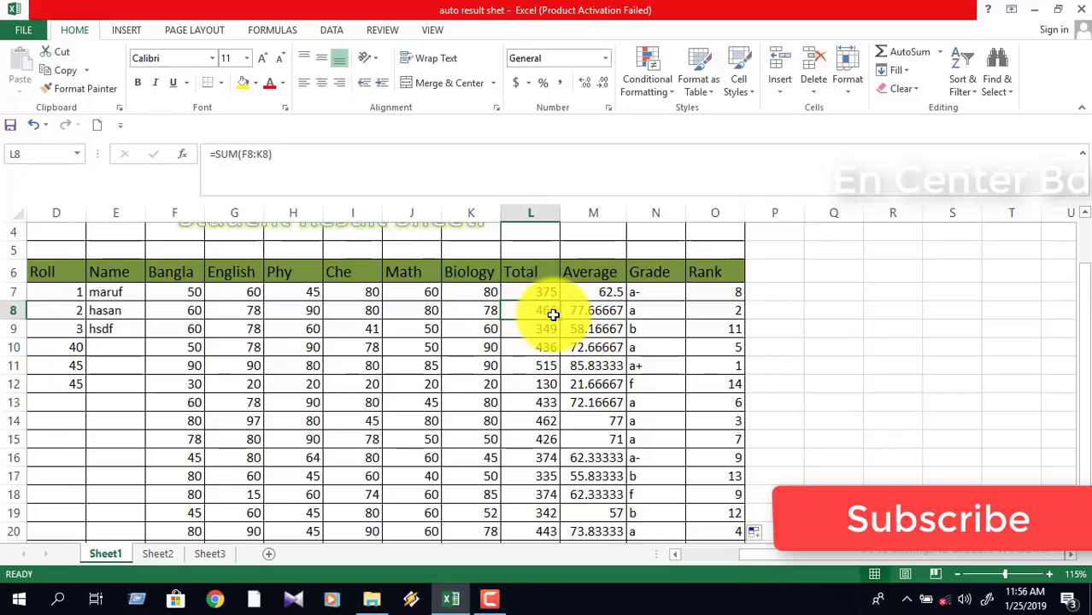
Step: Clear all the Rank results in O7:O20
click(716, 294)
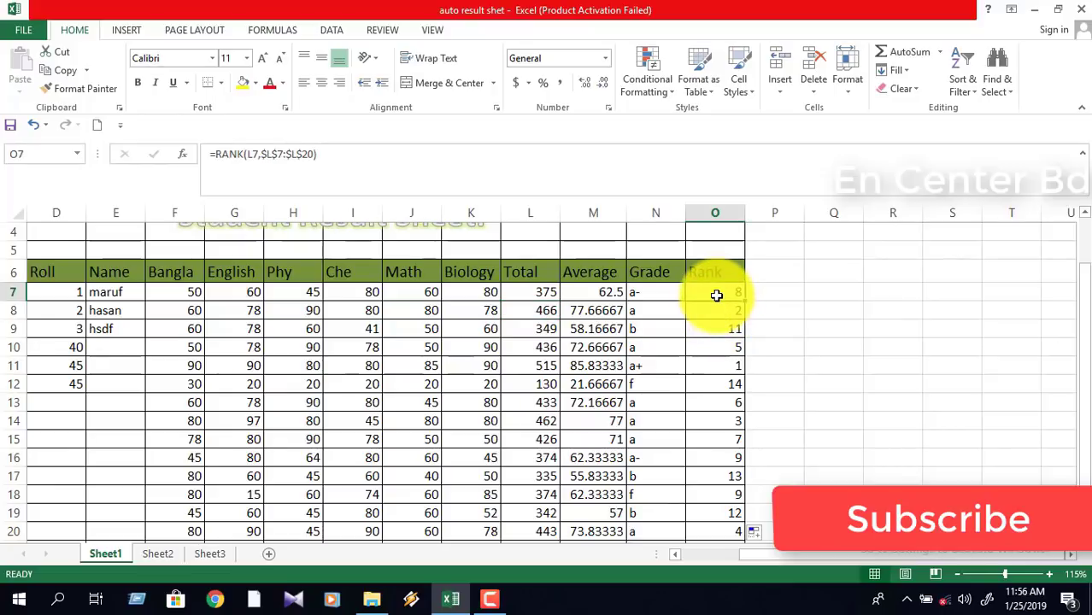
drag(716, 295, 714, 527)
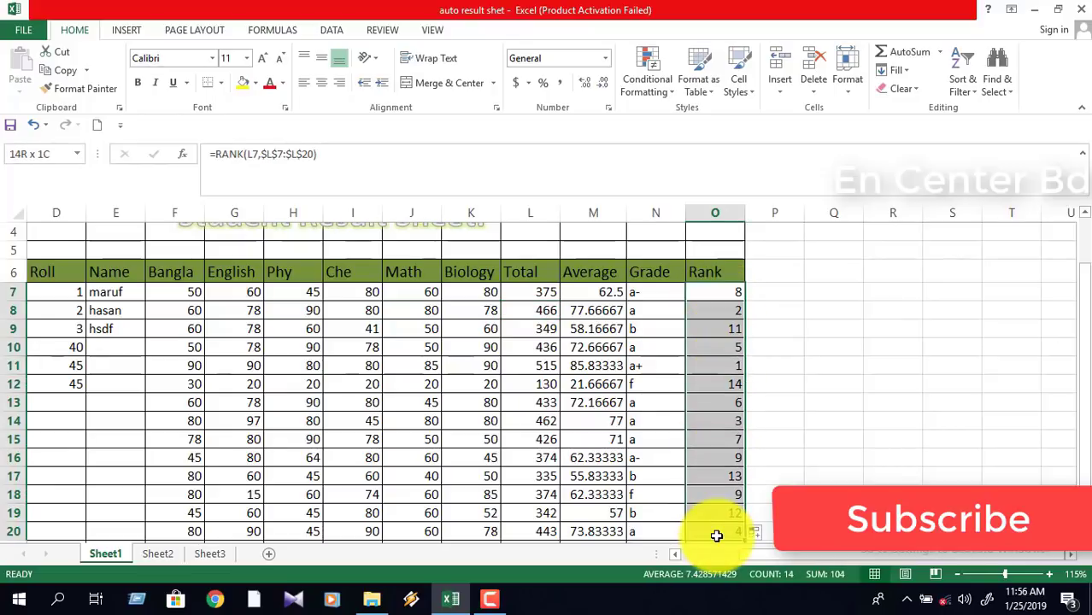
key(Delete)
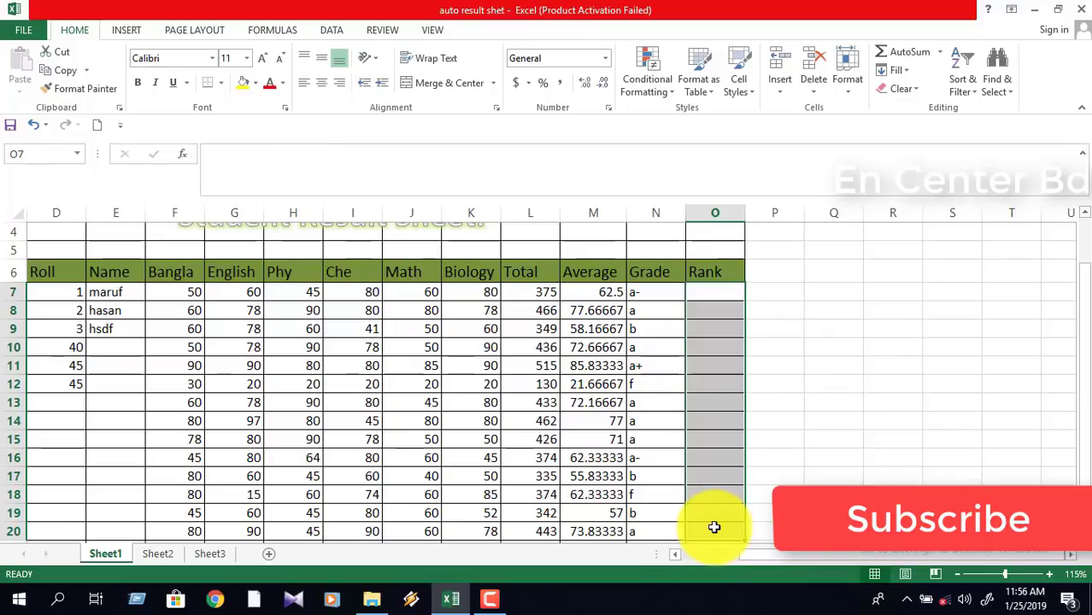
Step: In O7, enter =RANK(L7,$L$7:$L$20) with the range locked, showing rank 8
click(709, 295)
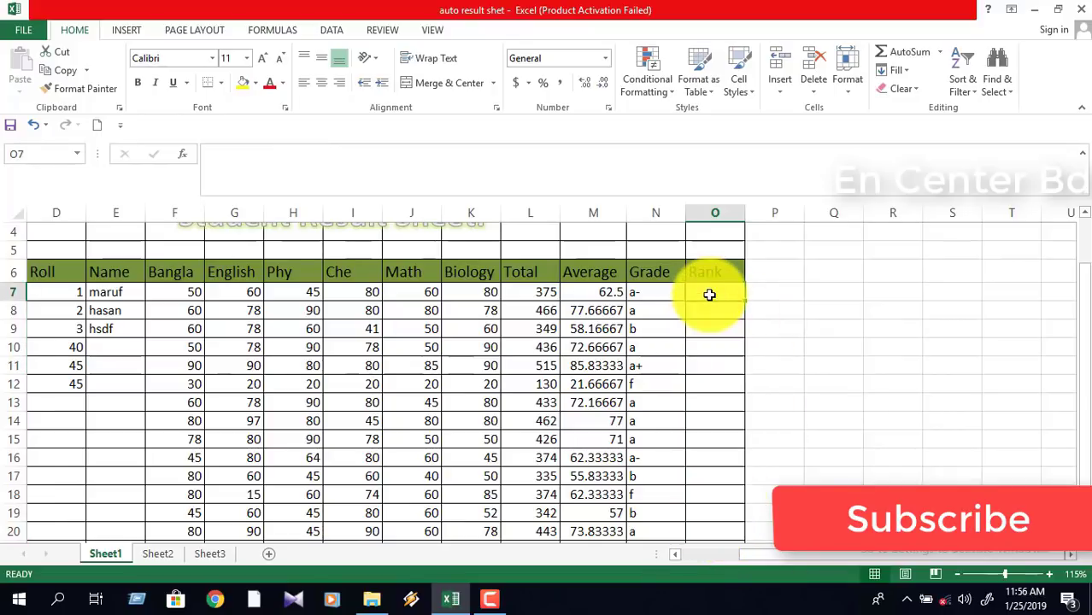
text(=)
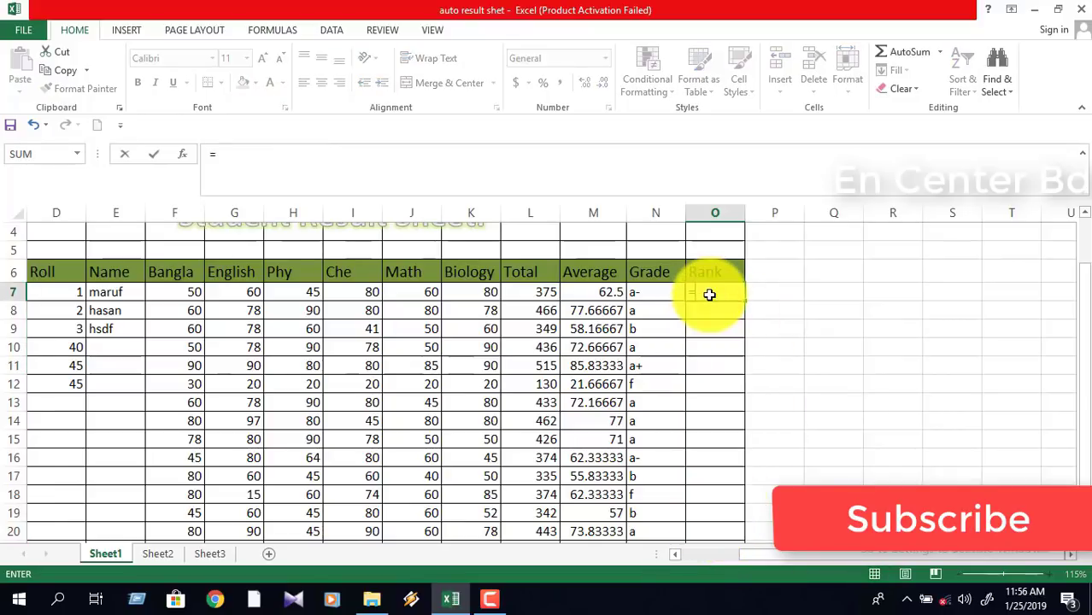
text(ra)
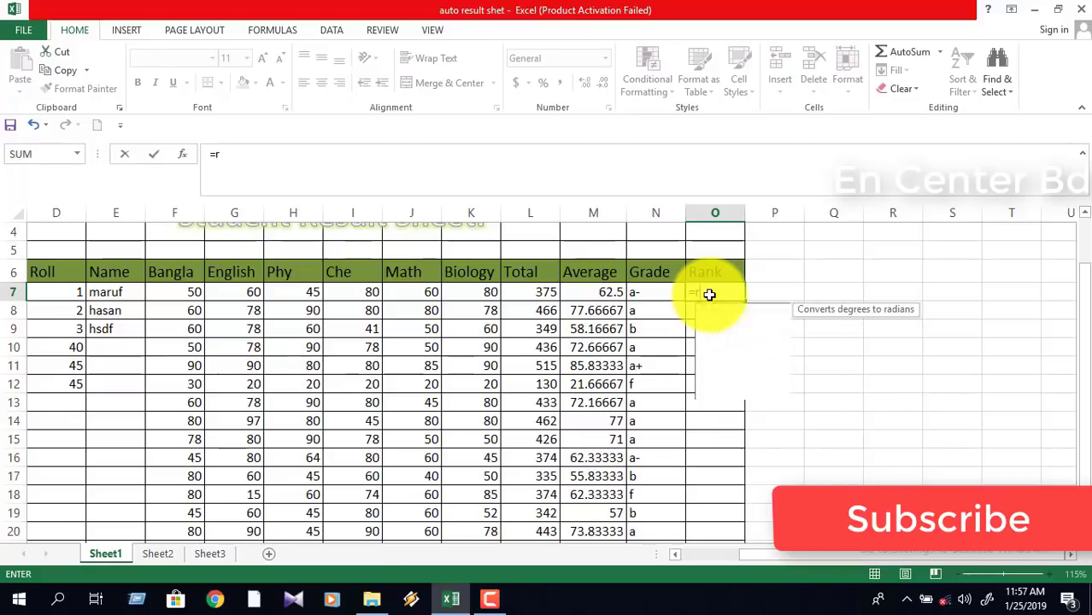
text(nk)
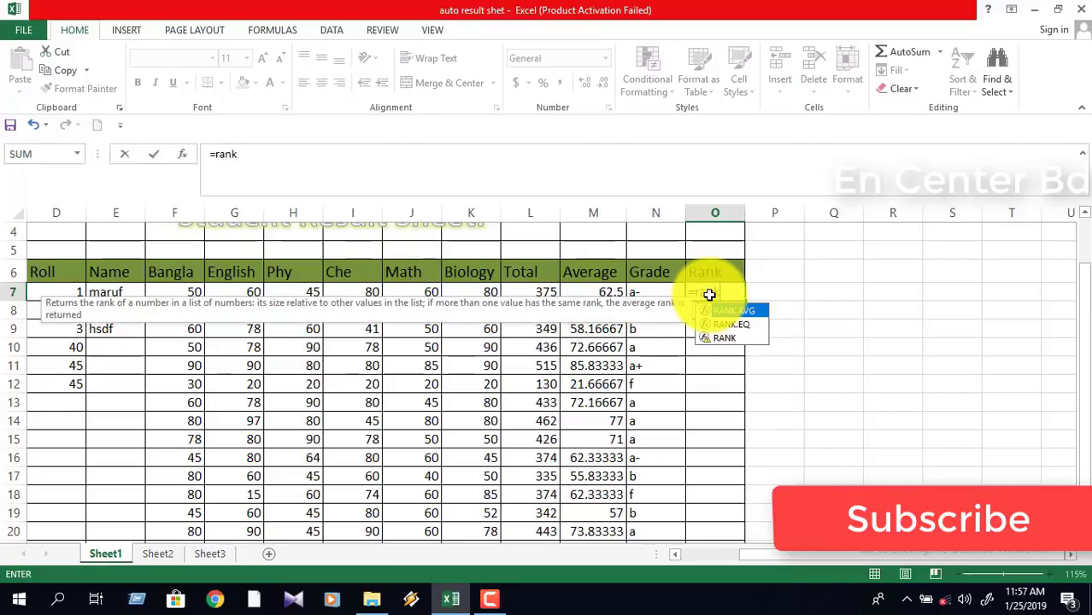
text(()
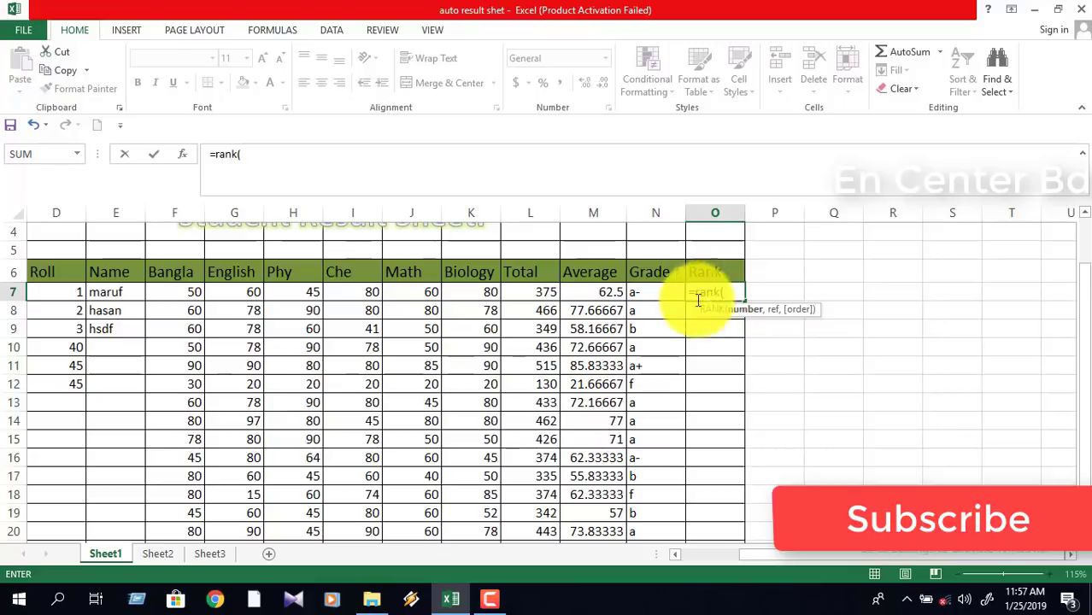
click(527, 292)
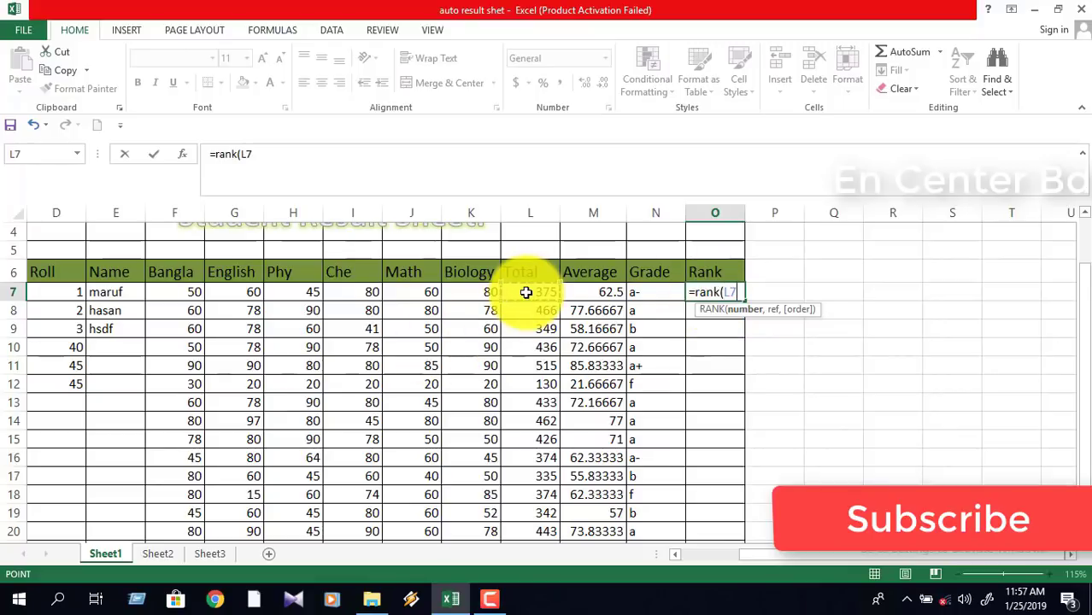
text(,)
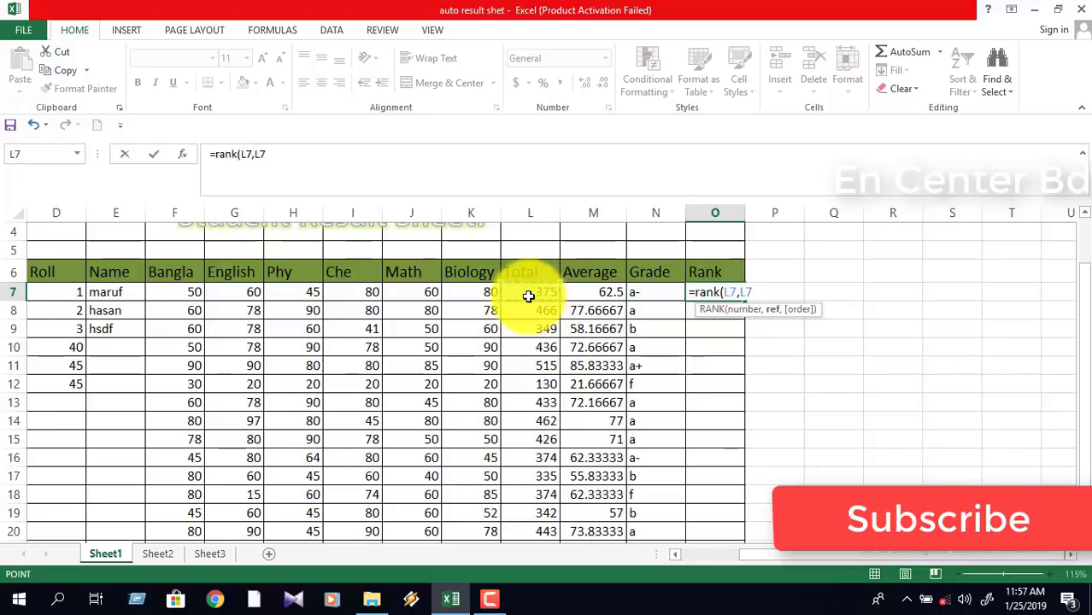
drag(529, 296, 516, 529)
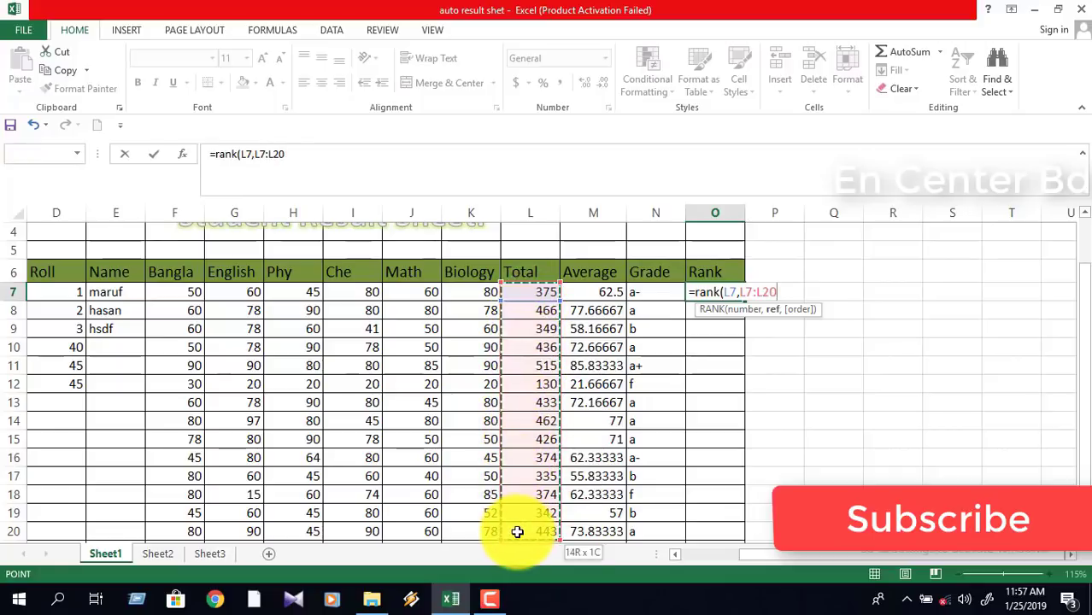
drag(517, 530, 517, 531)
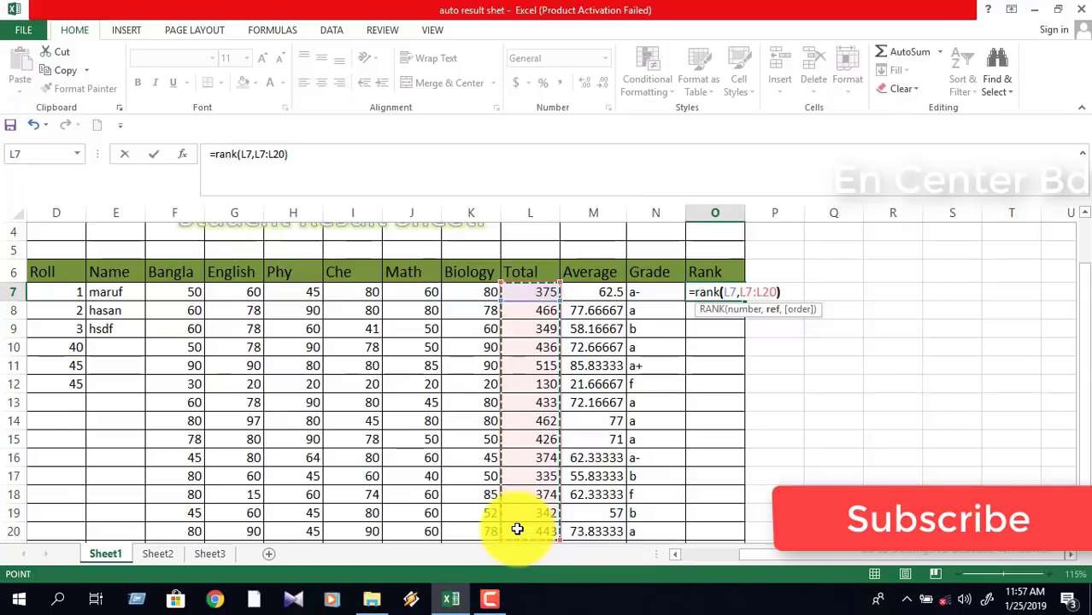
text())
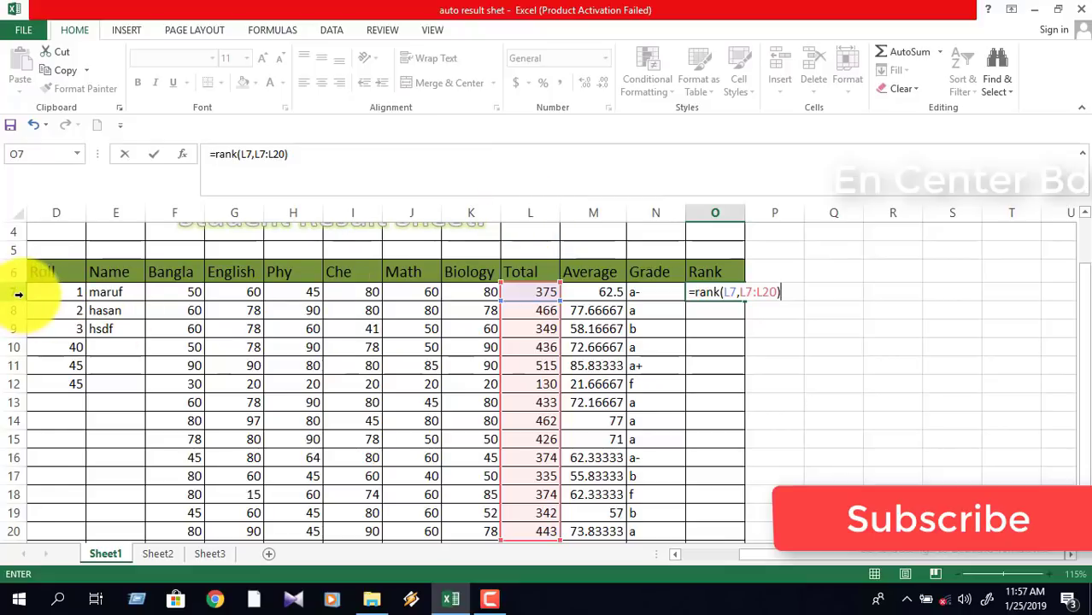
click(740, 291)
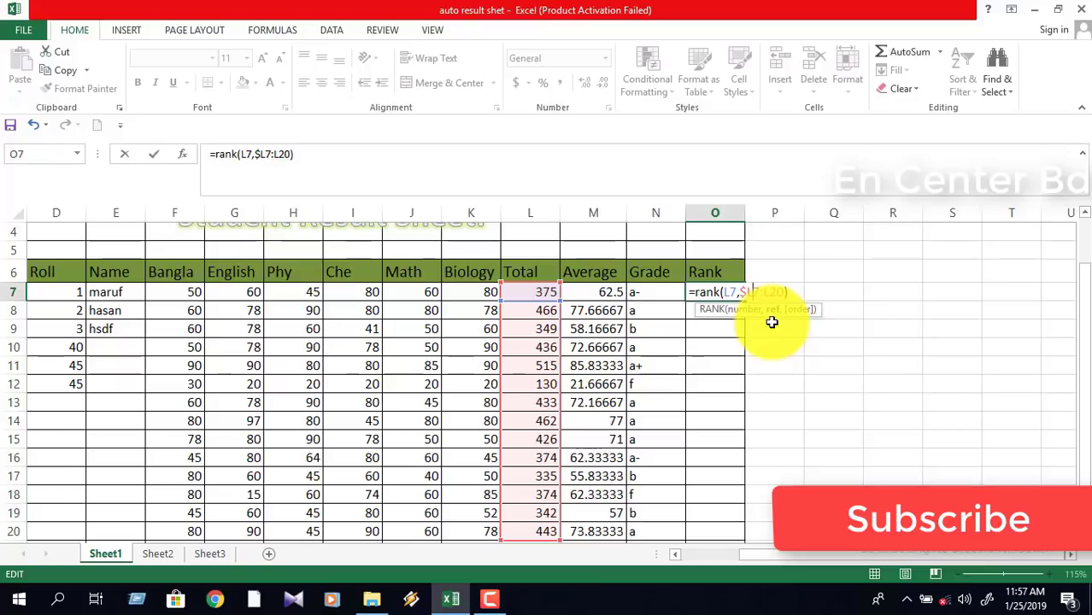
text($L)
text($)
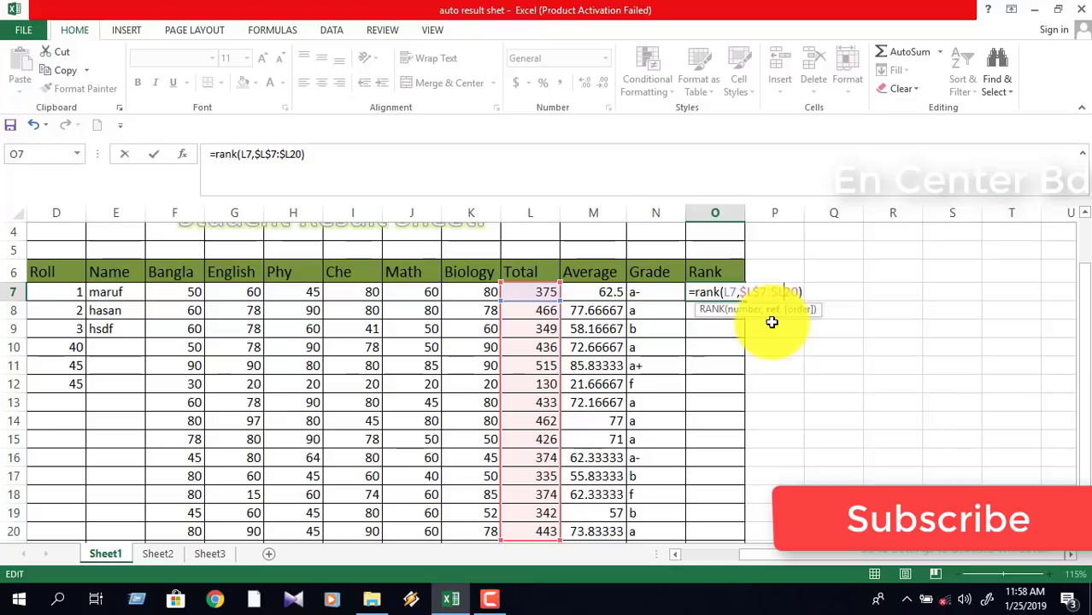
text($)
key(Return)
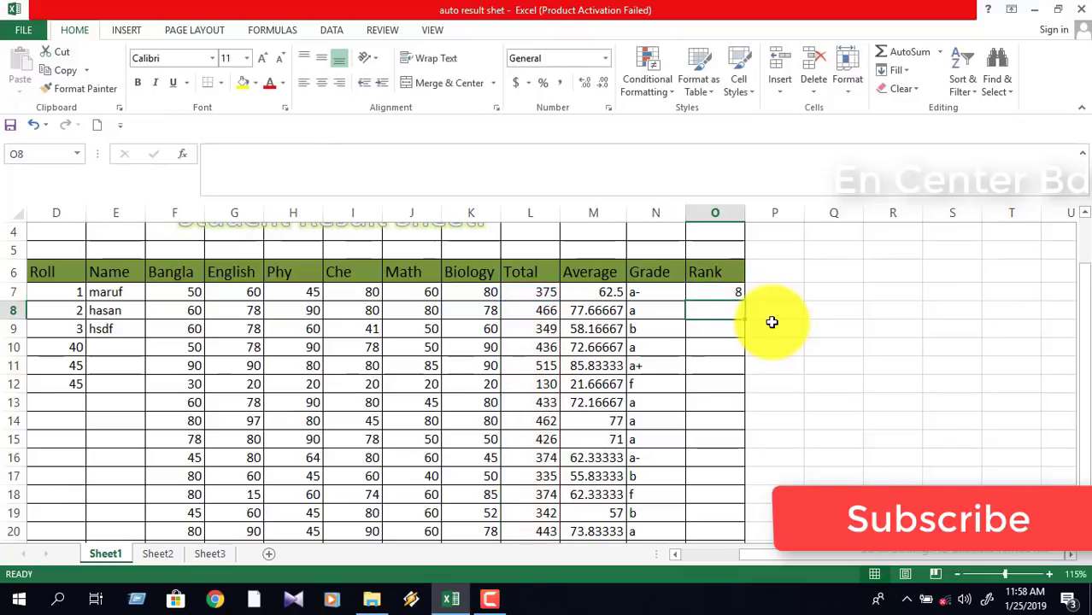
Step: Change roll 1's Bangla, English and Phy marks to 85, 90 and 81
click(707, 292)
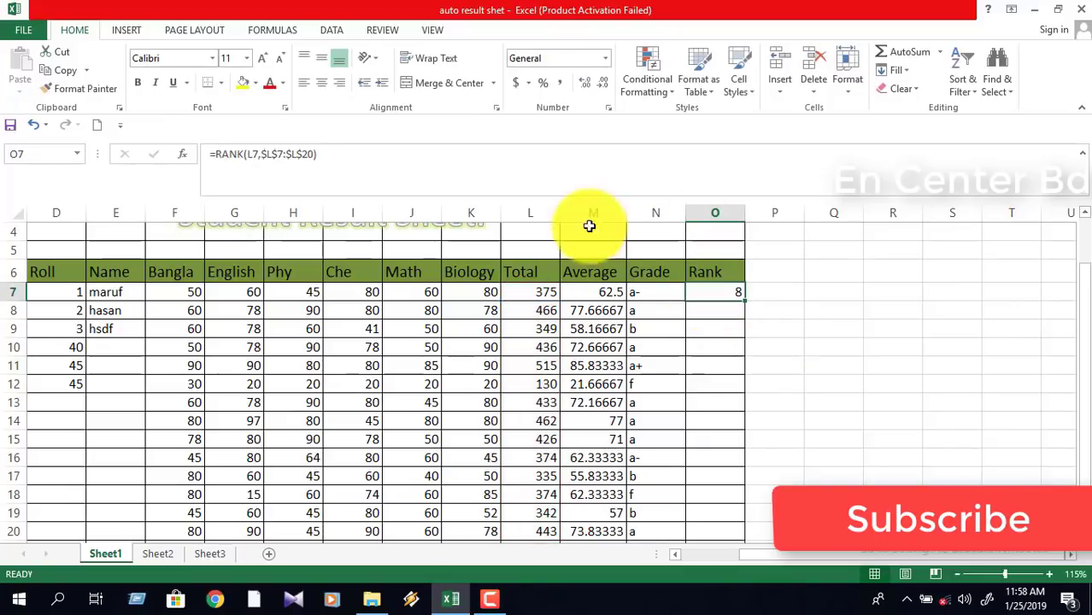
click(170, 295)
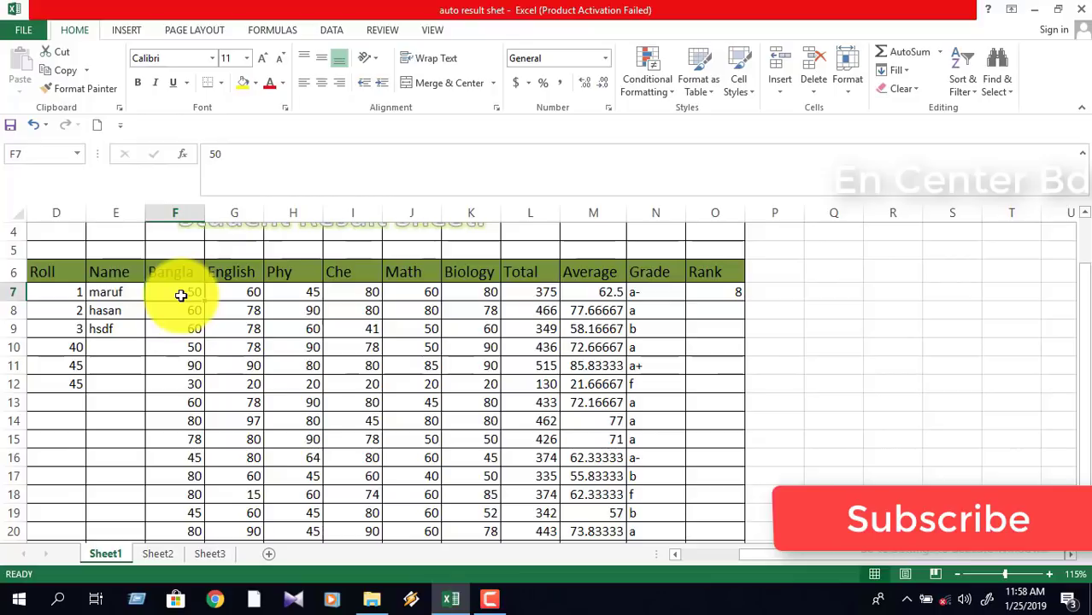
text(8)
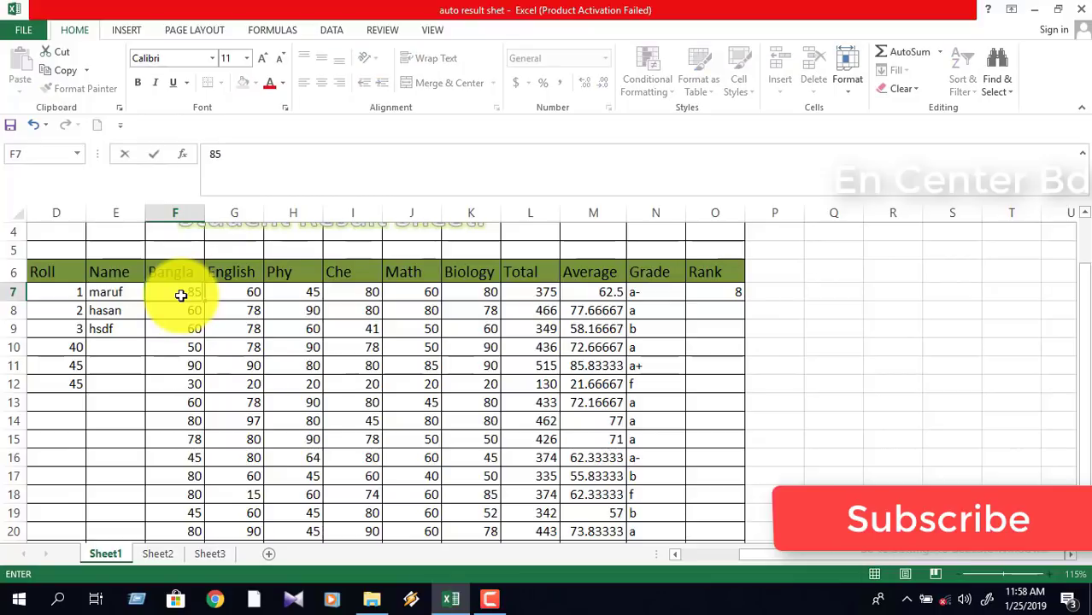
key(Tab)
text(9)
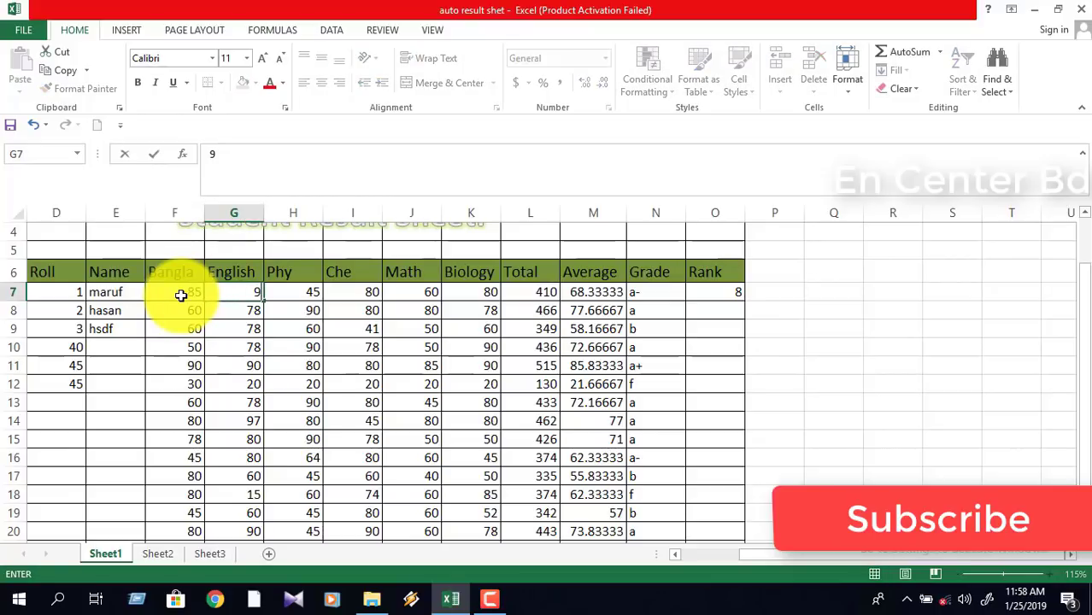
text(0)
key(Tab)
text(81)
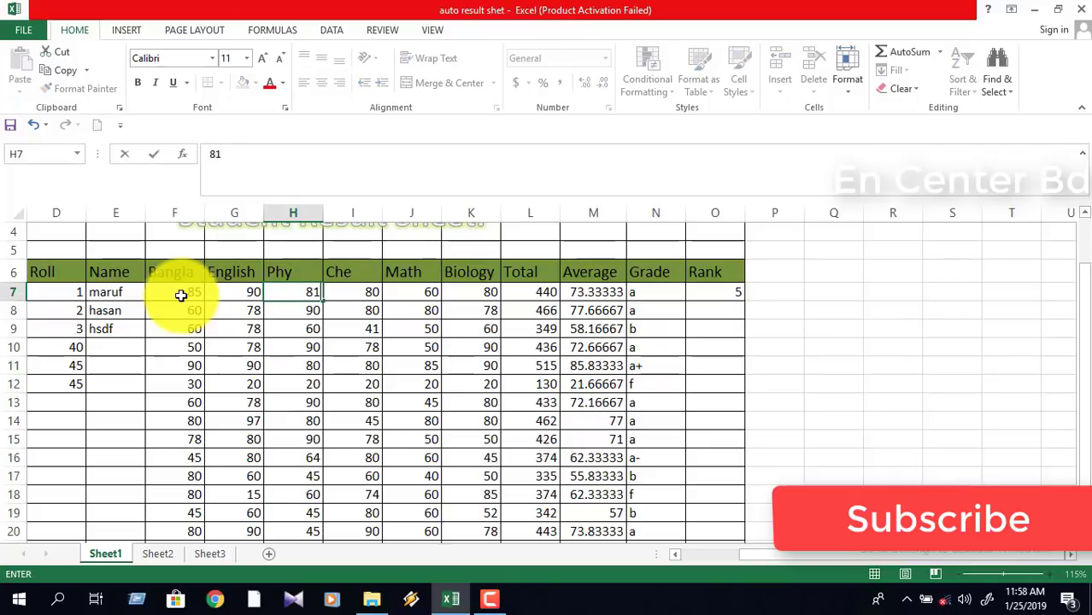
key(Tab)
Step: Set the Che mark to 80 and Math to 82, then check the Total and Grade formulas
text(78)
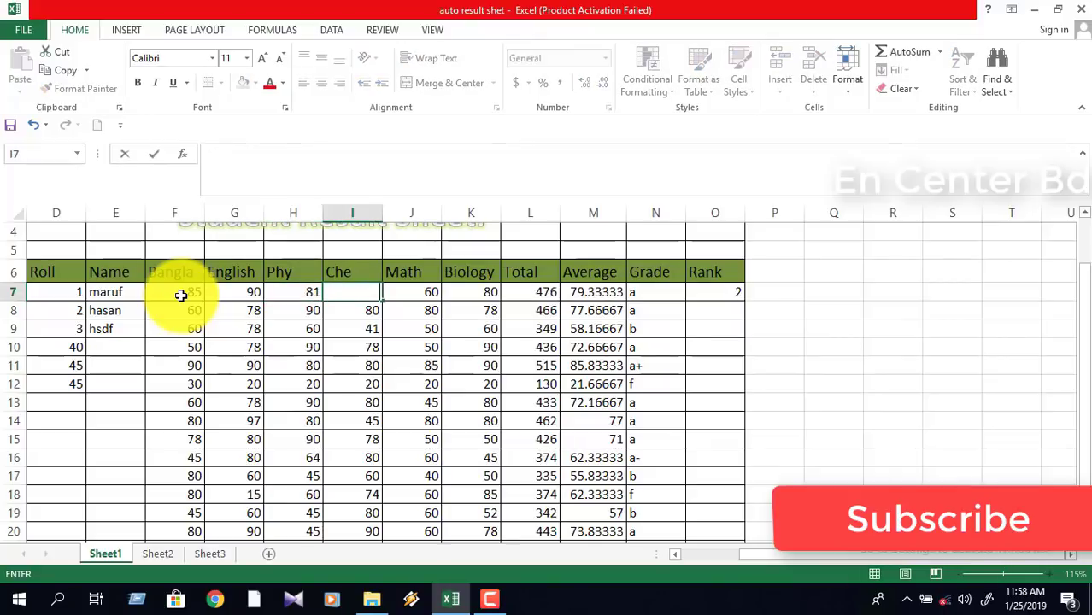
text(80)
key(Tab)
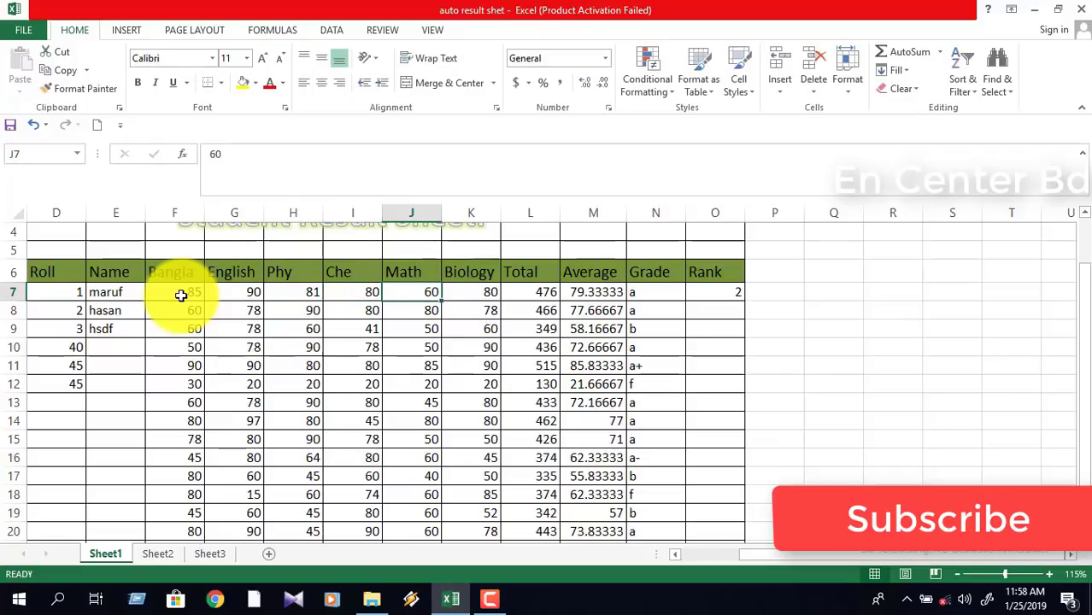
text(82)
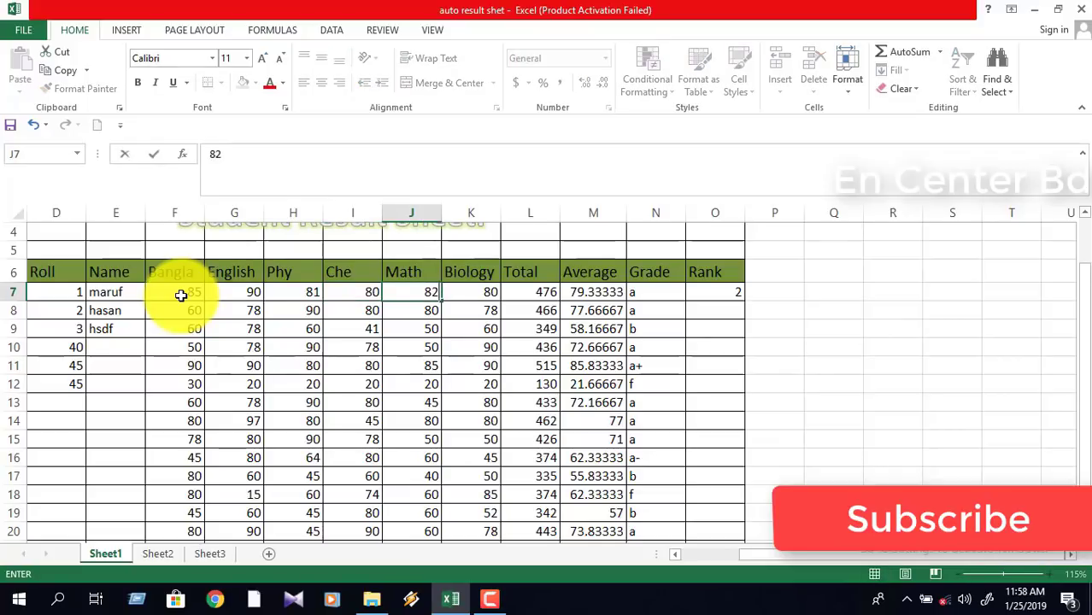
key(Tab)
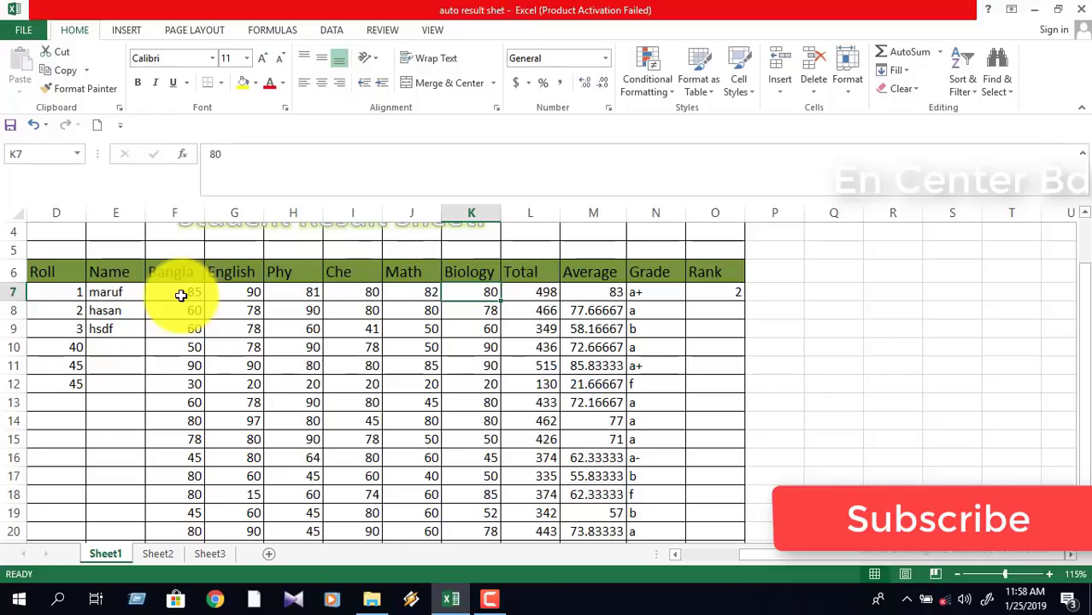
key(Tab)
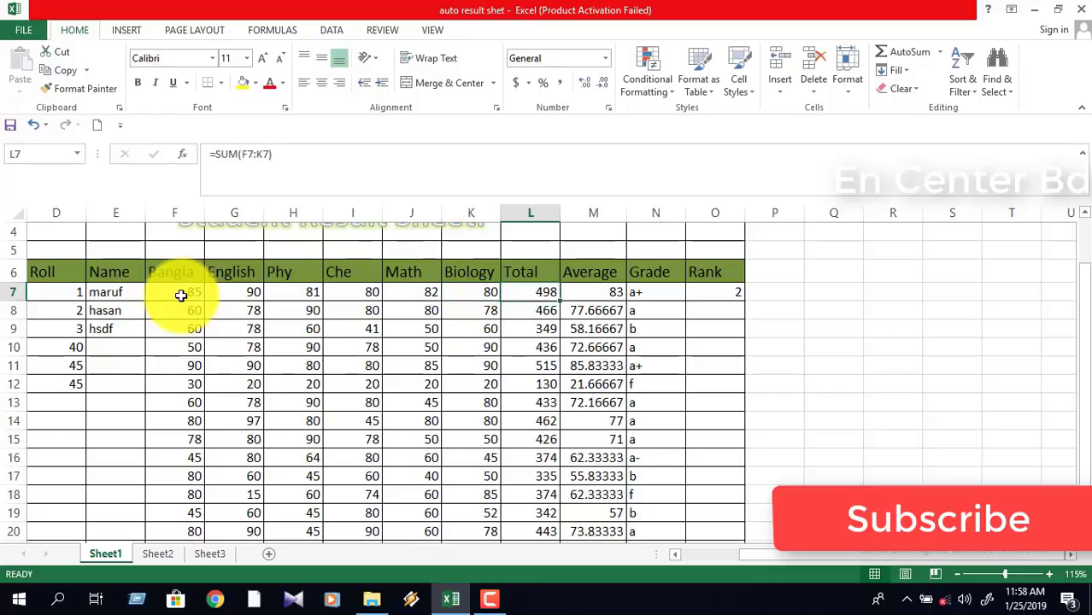
key(Tab)
key(Tab)
key(Tab)
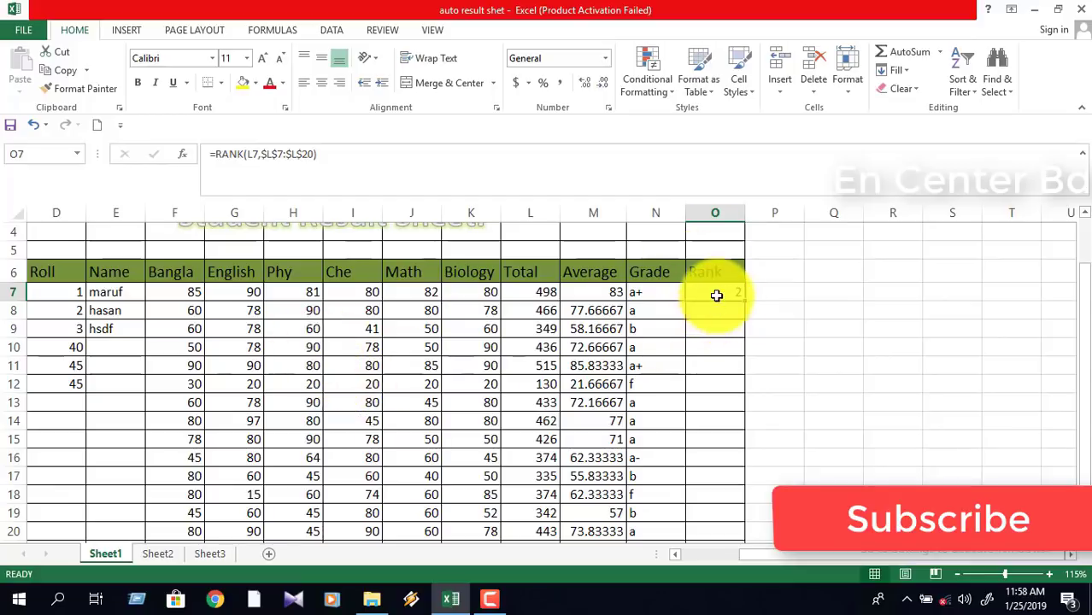
Step: Fill the rank formula down to O20 and enter roll 2's marks 90, 95, 97, 89, 92, 95
drag(744, 300, 721, 532)
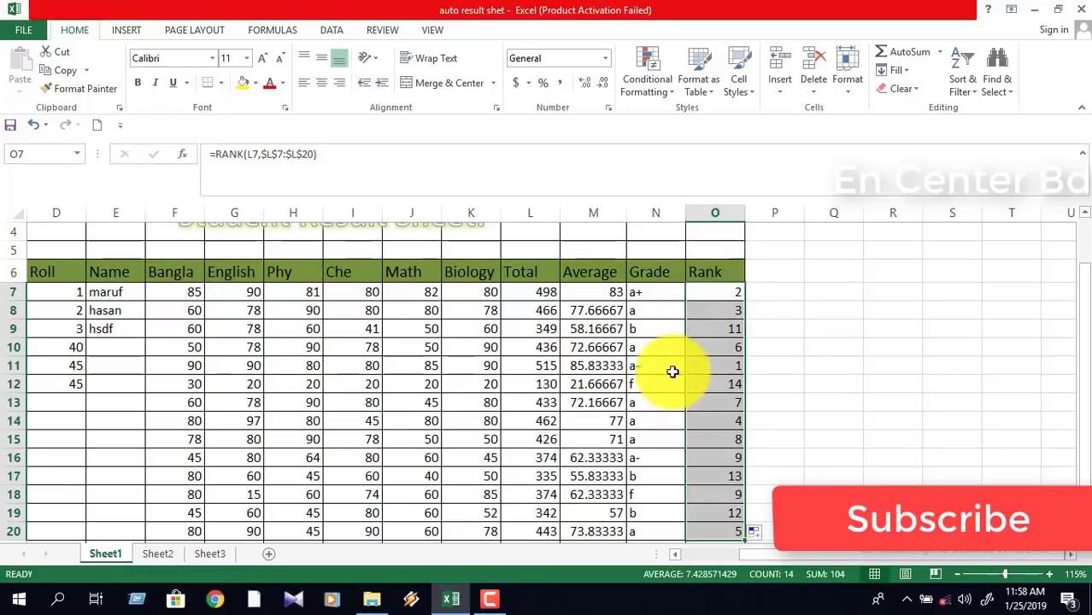
click(164, 316)
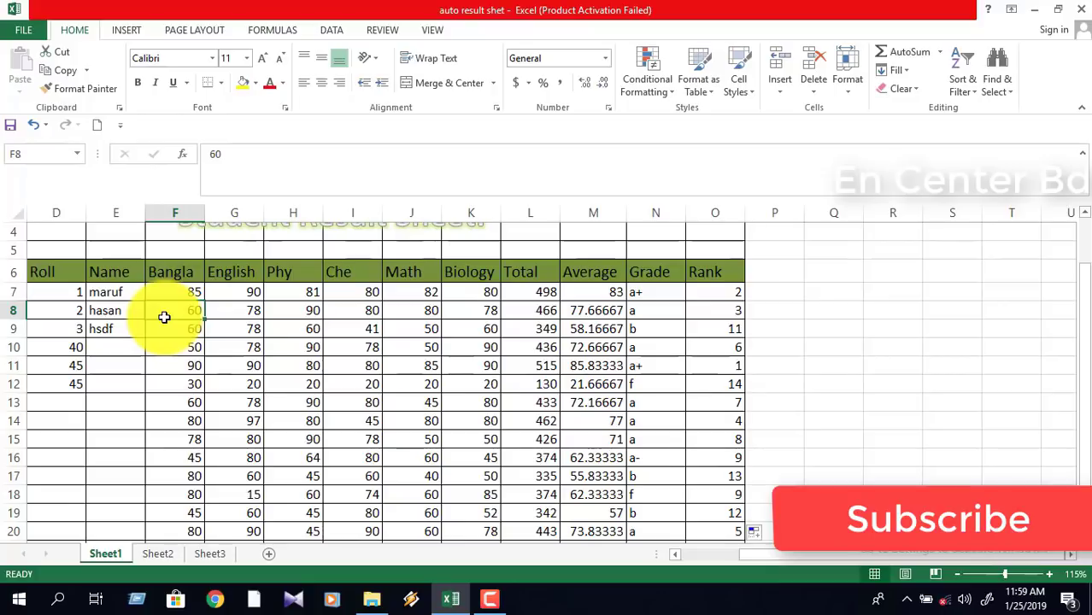
text(9)
key(Tab)
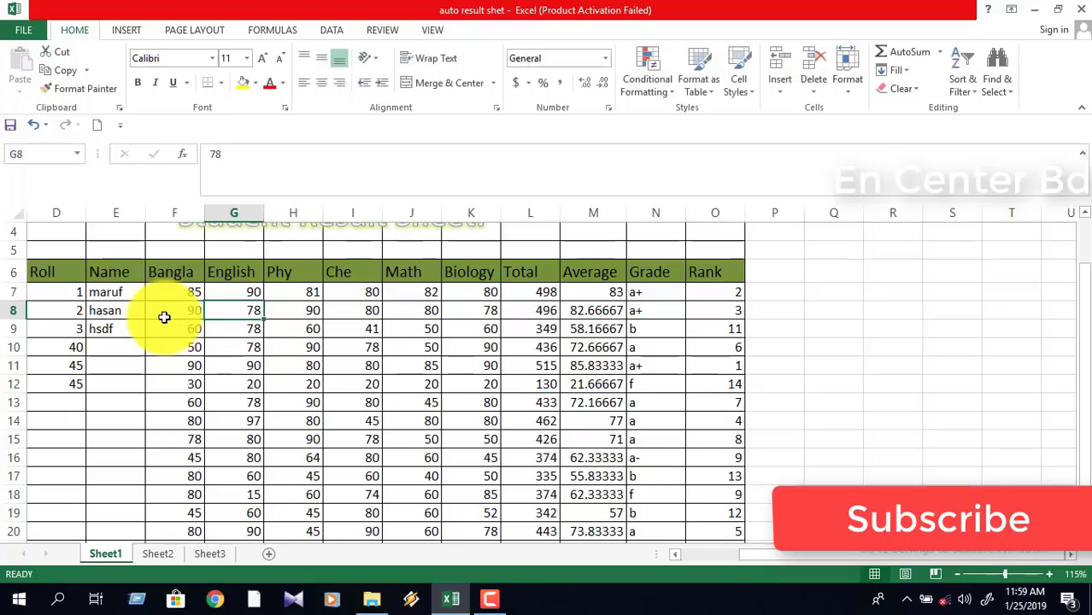
text(95)
key(Tab)
text(97)
key(Tab)
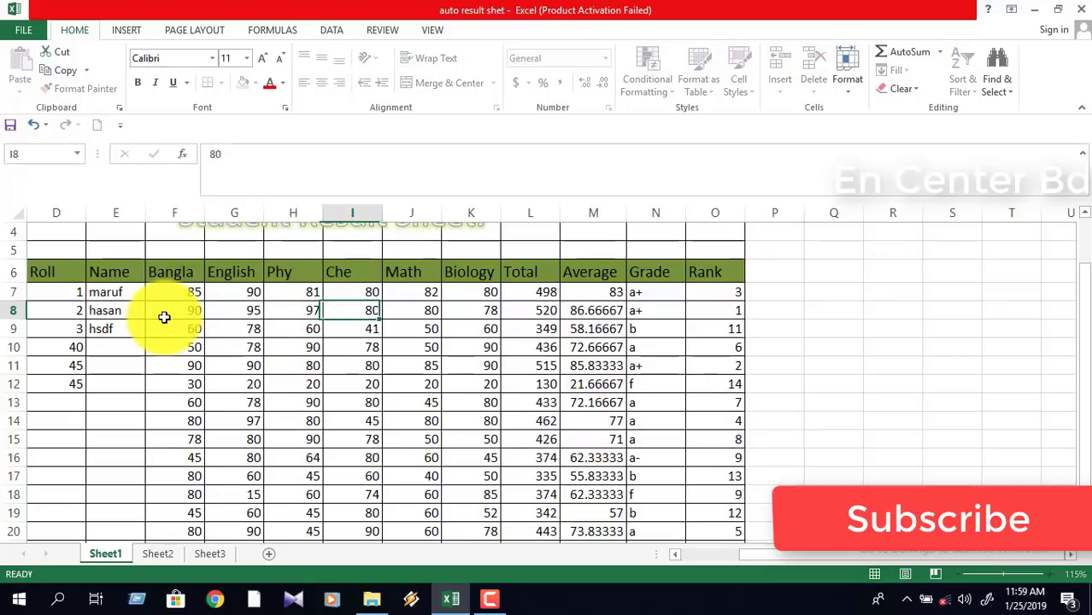
text(89)
key(Tab)
text(92)
key(Tab)
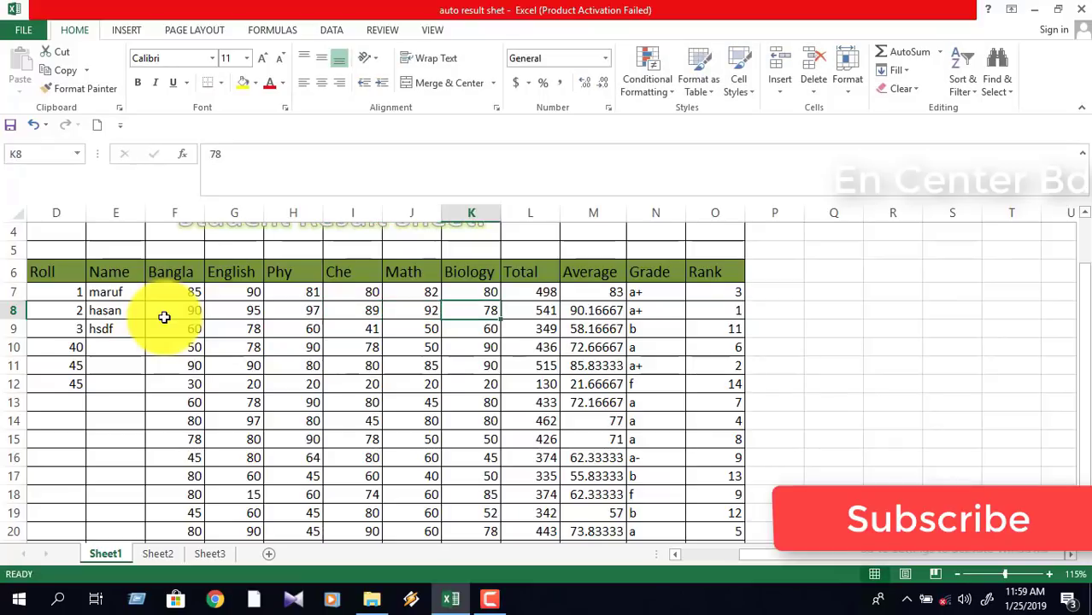
text(95)
key(Tab)
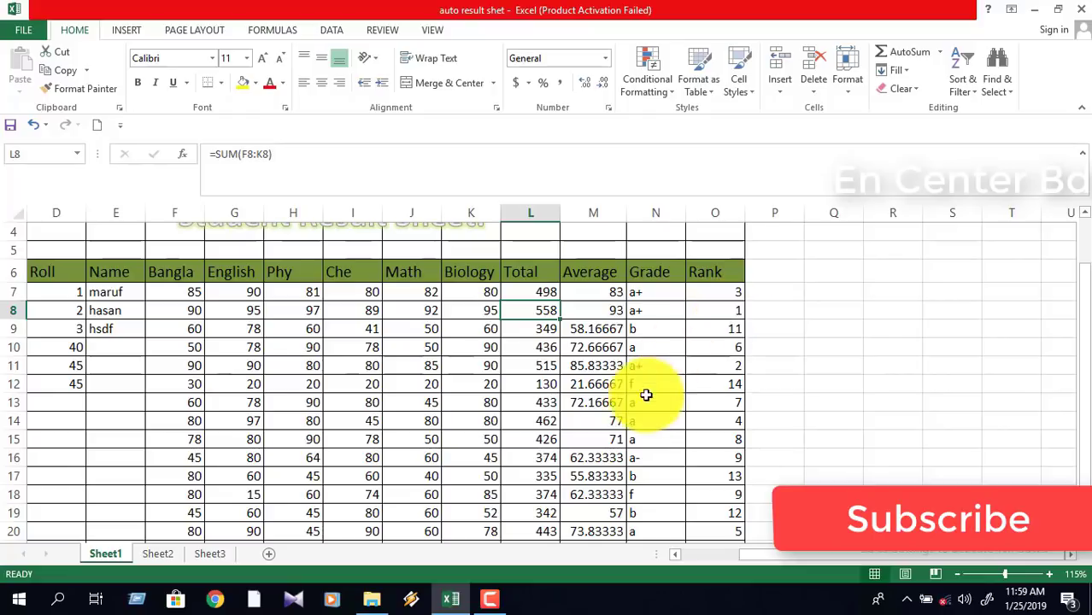
Step: Change roll 1's Bangla, English, Phy and Che marks to 90, 85, 94 and 90
click(652, 367)
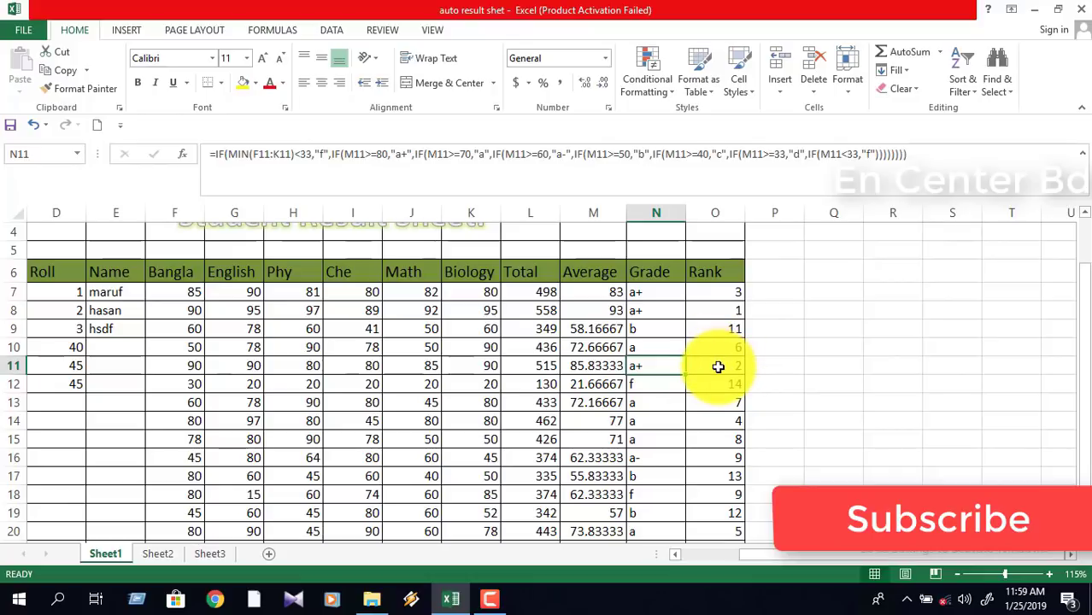
click(718, 367)
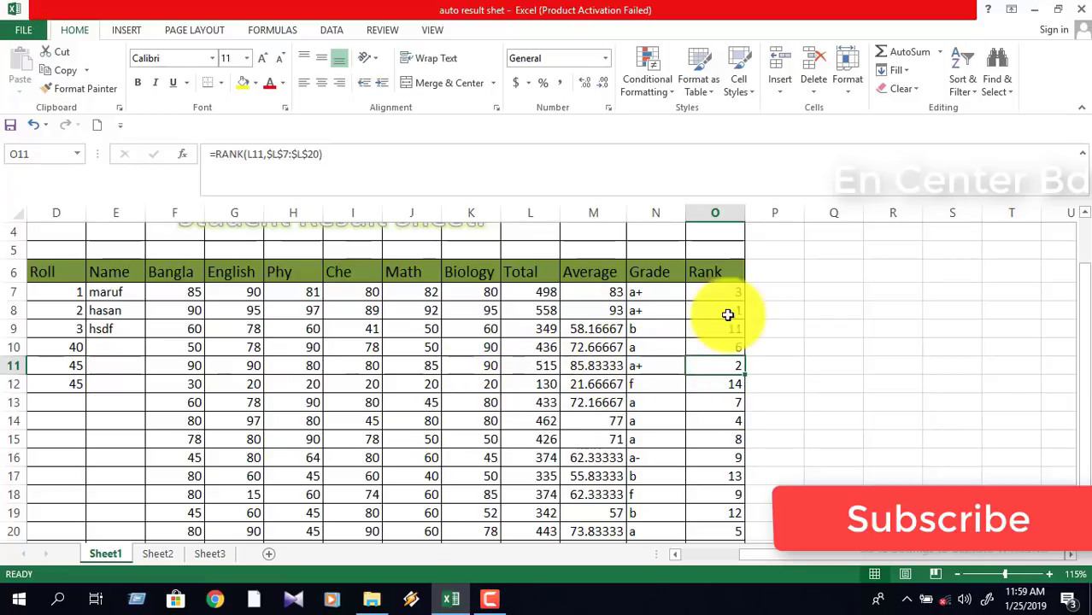
click(646, 294)
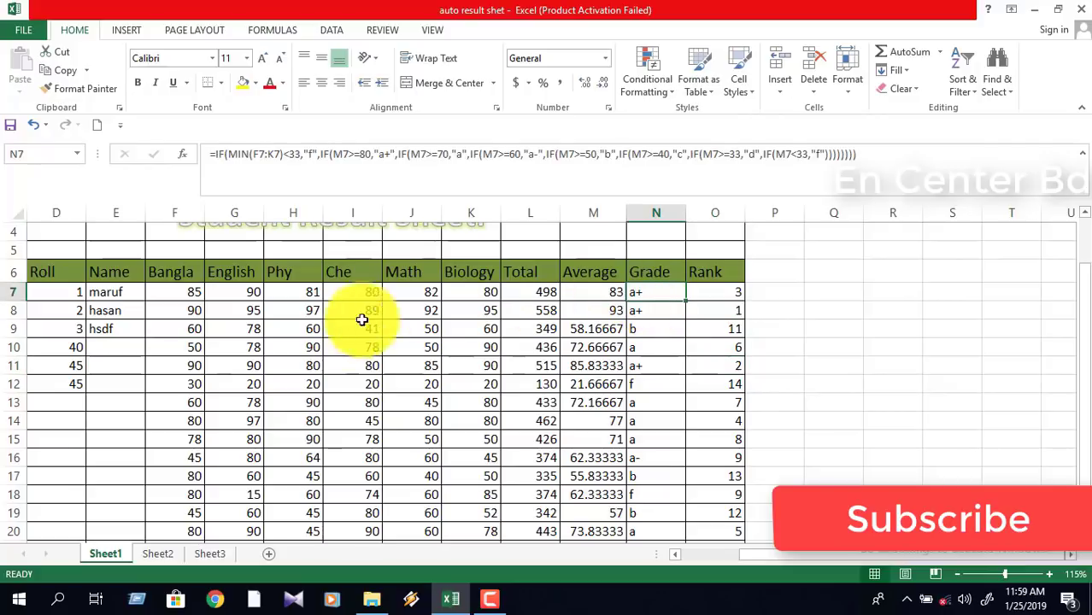
click(172, 292)
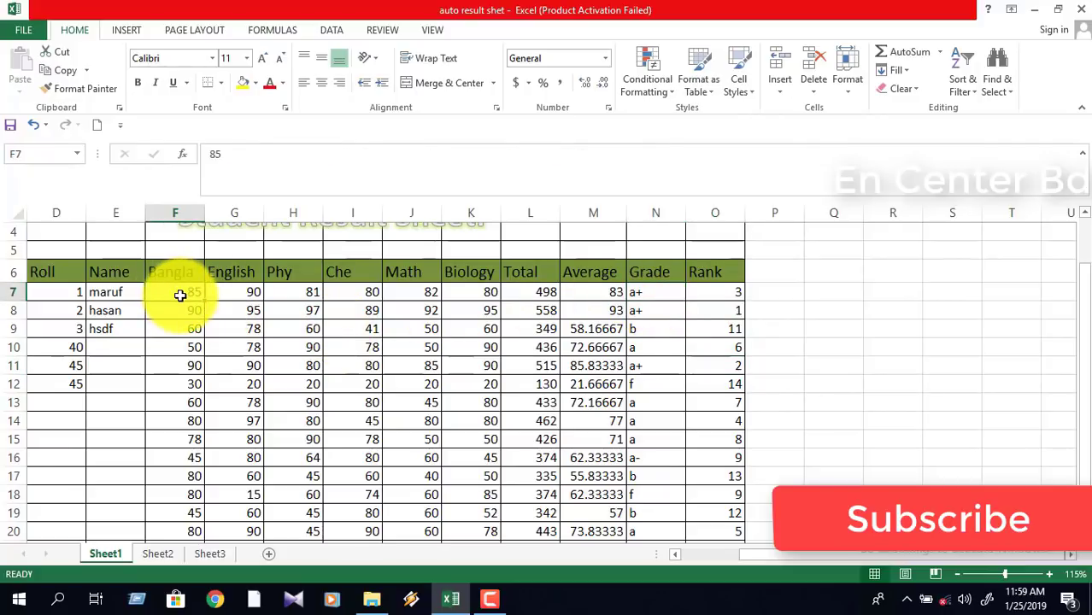
text(90)
key(Tab)
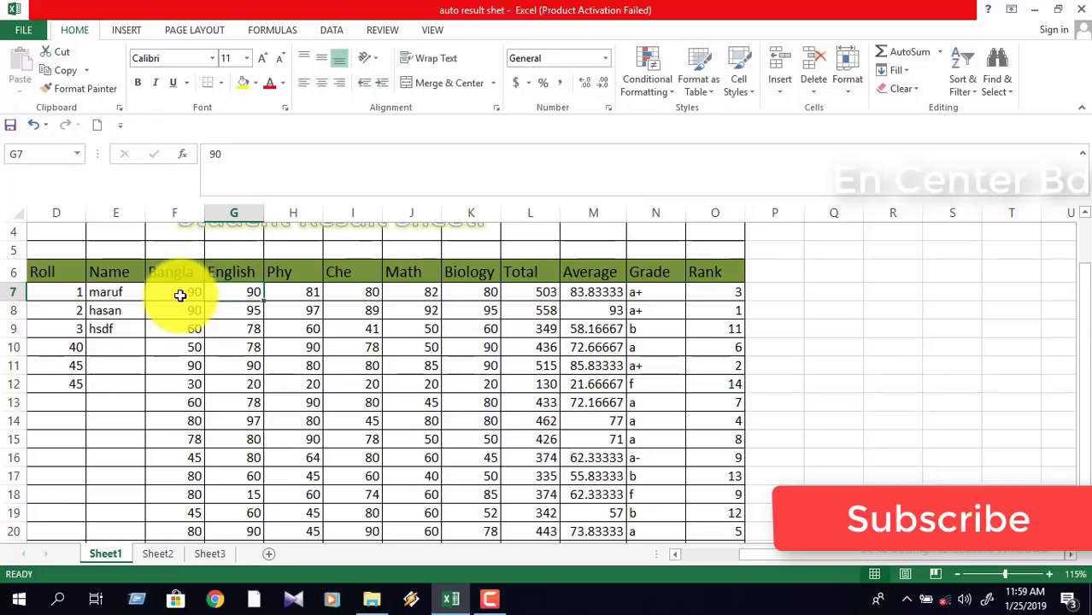
text(85)
key(Tab)
text(9)
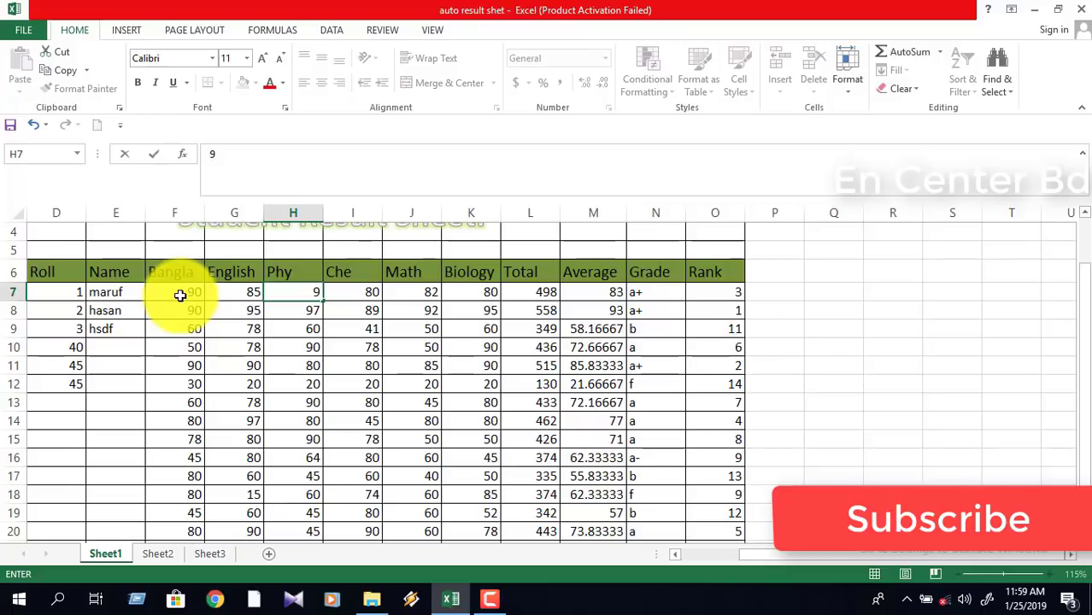
text(4)
key(Tab)
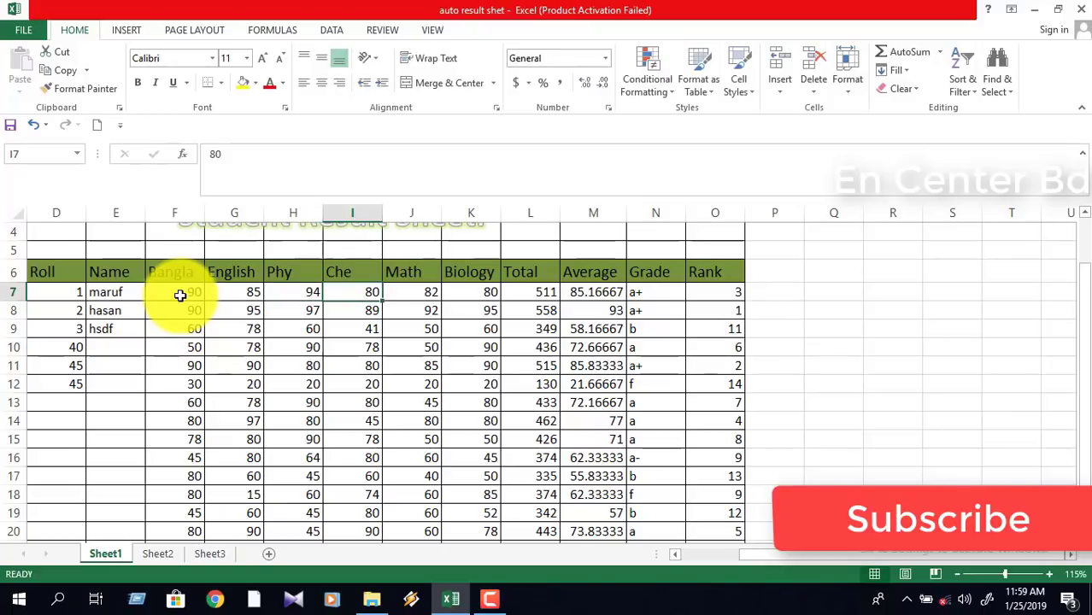
text(90)
key(Tab)
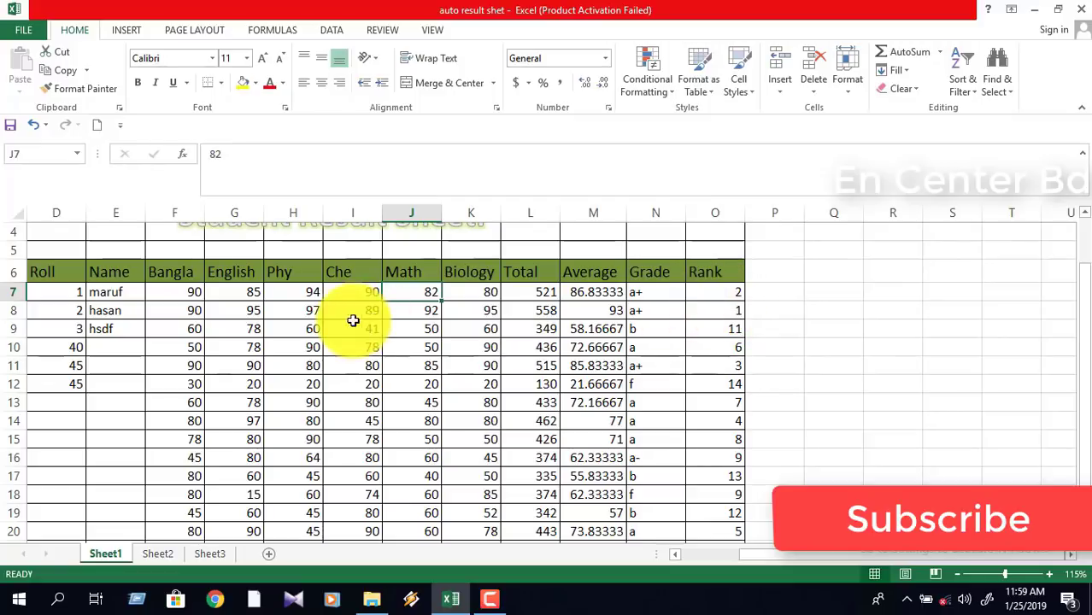
Step: Review the rank and total formulas in rows 7 and 11 to confirm the new rankings
click(704, 294)
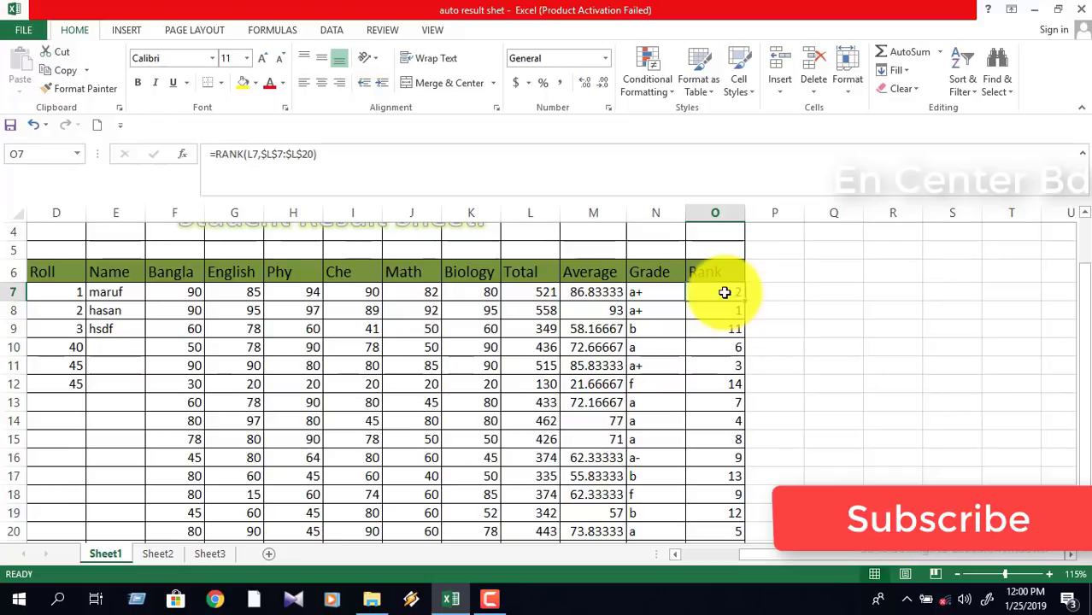
click(546, 367)
click(724, 369)
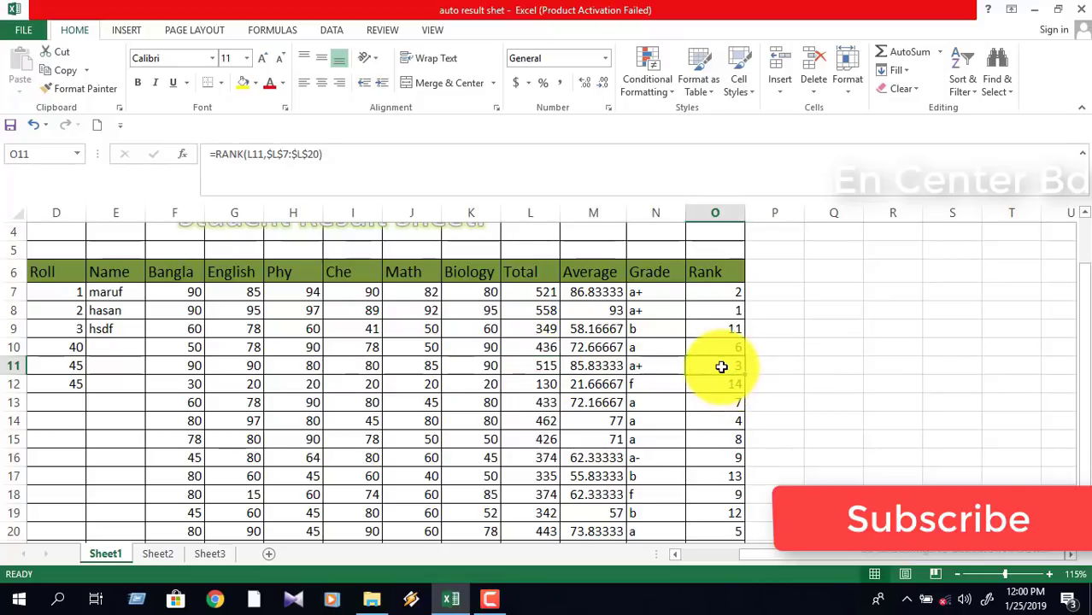
Step: Enter 85, 90, 94, 92, 93 and 99 across F15:K15, giving row 15 a total of 553
click(188, 440)
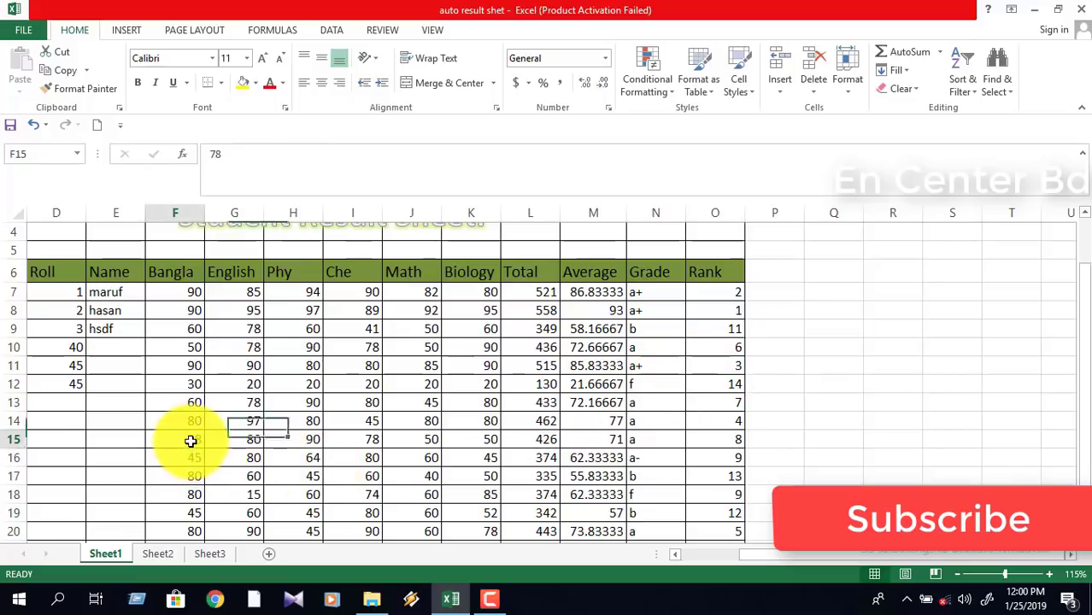
text(8)
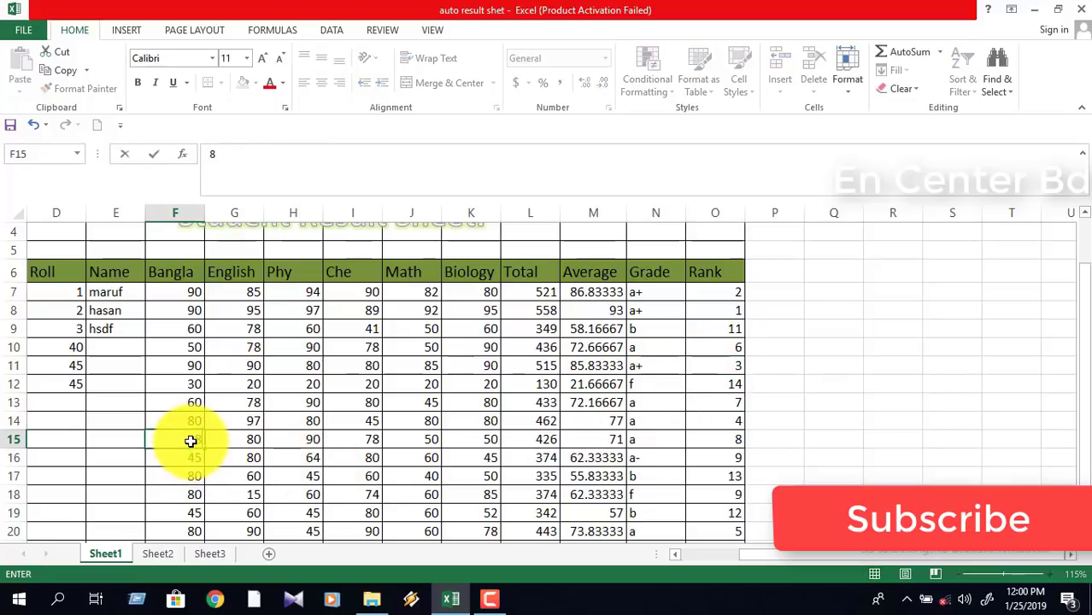
text(5)
key(Tab)
text(90)
key(Tab)
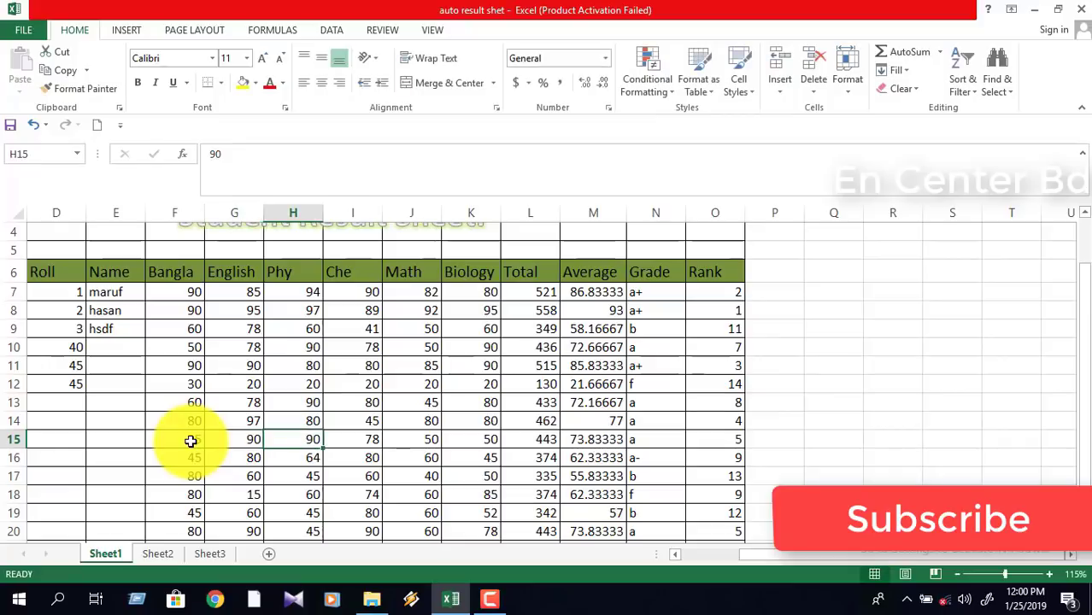
text(94)
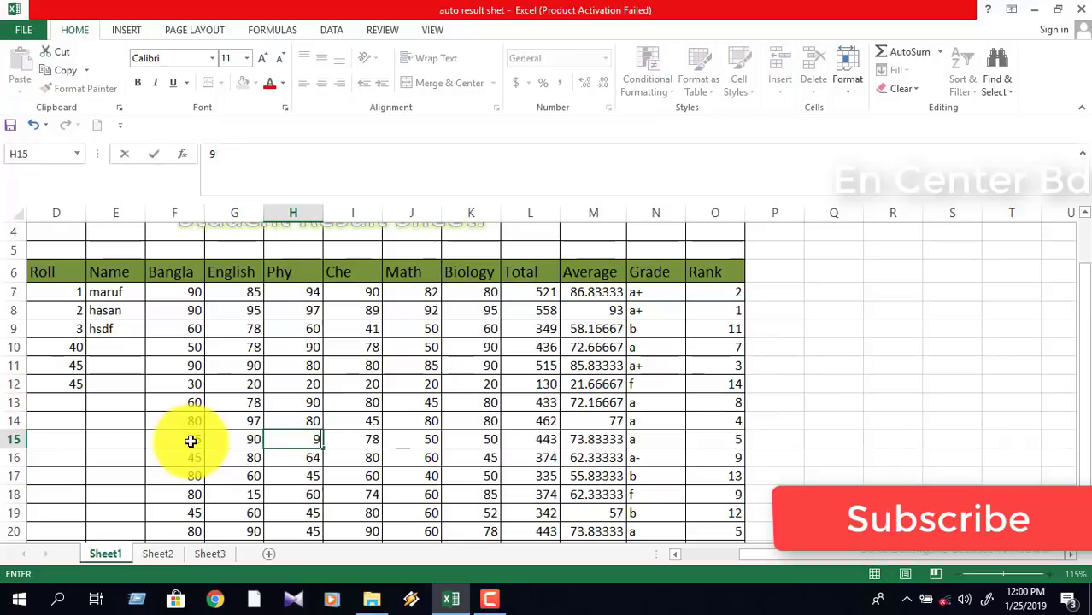
key(Tab)
text(92)
key(Tab)
text(93)
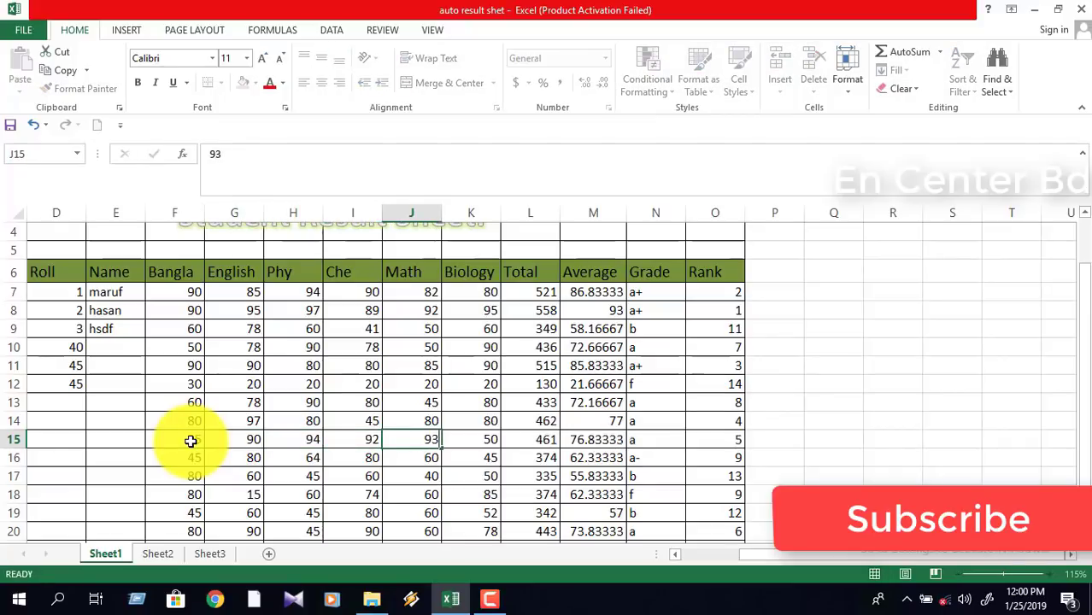
key(Tab)
text(9)
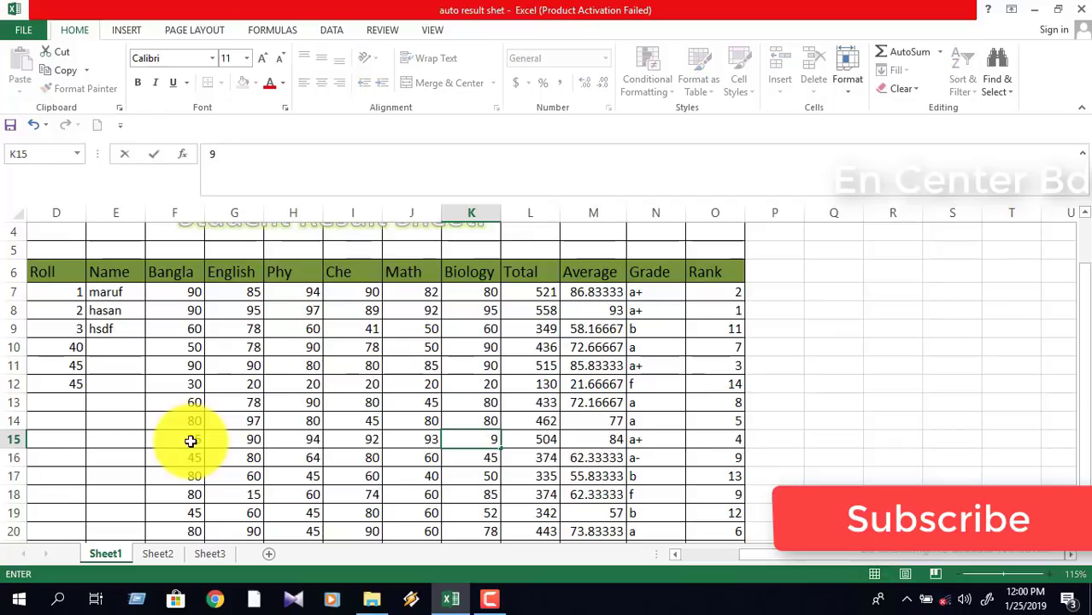
key(Tab)
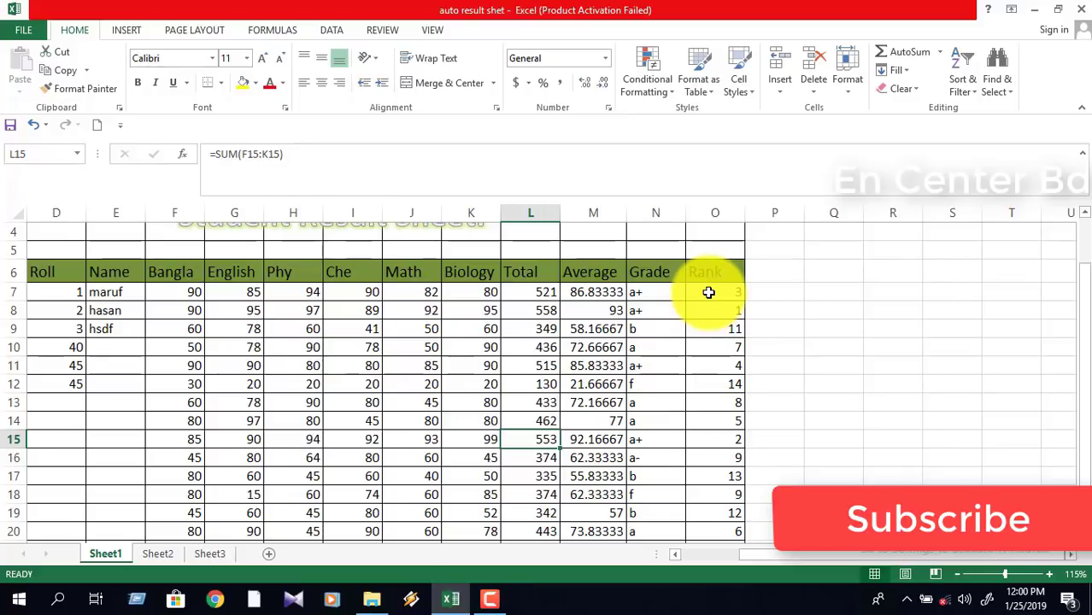
Step: Select the existing ranks from O7 down the column and delete them
click(708, 292)
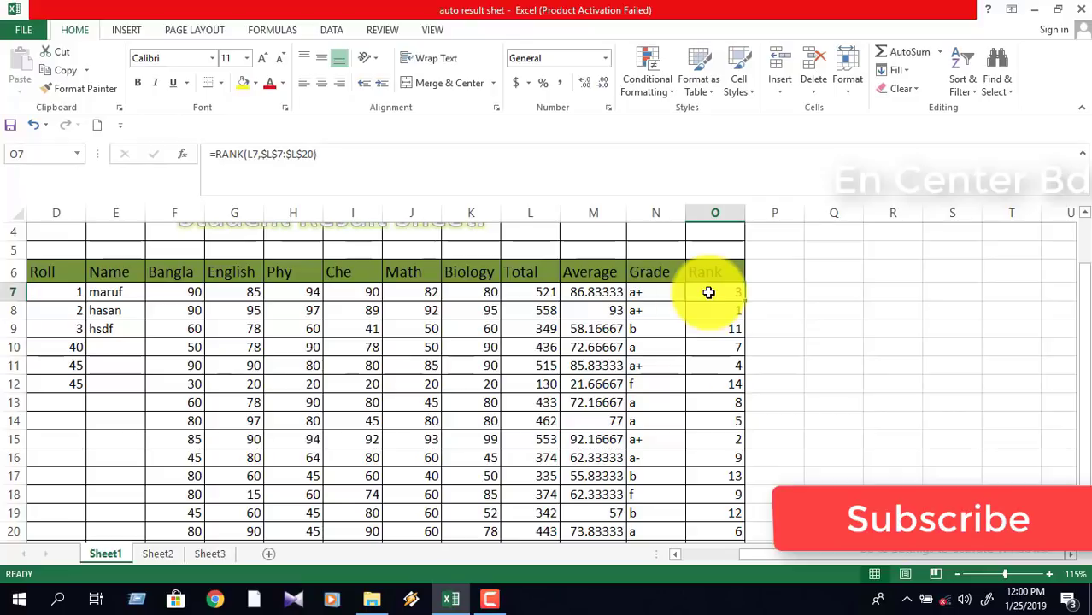
mouse_move(708, 292)
mouse_down()
mouse_move(713, 526)
mouse_move(718, 466)
mouse_up()
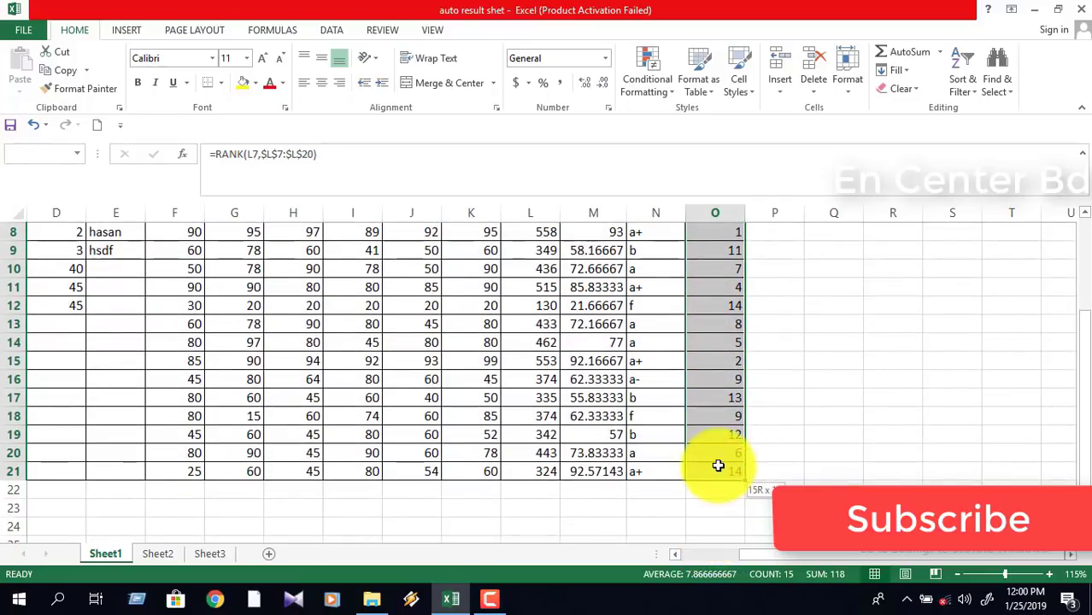
key(Delete)
scroll(718, 465, up, 3)
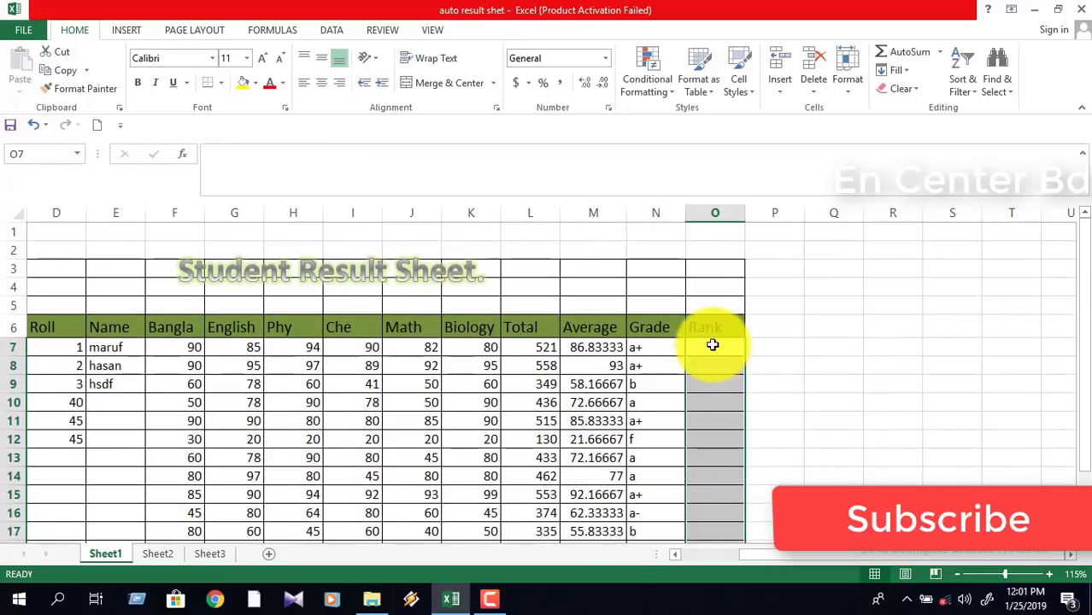
click(713, 344)
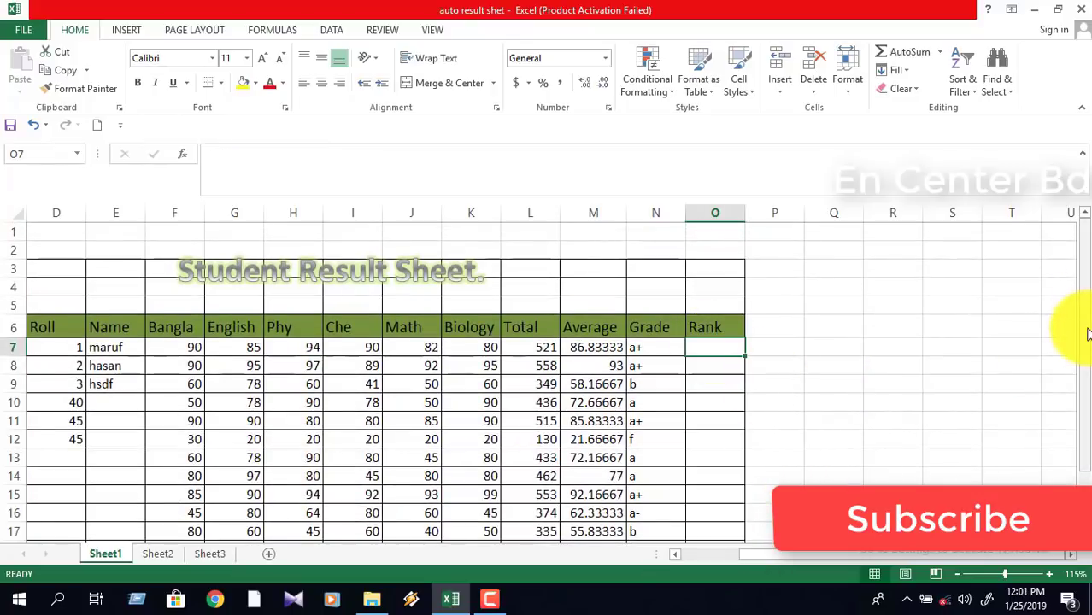
drag(1087, 333, 1089, 389)
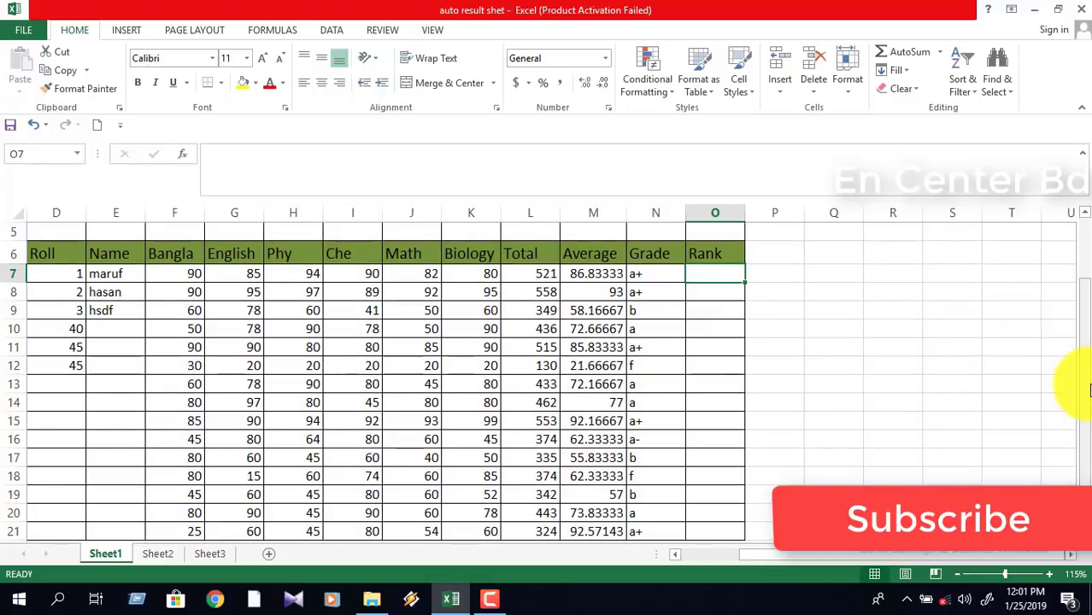
Step: In O7, enter =RANK(L7,$L$7:$L$21) with the range locked, showing rank 3
text(=ra)
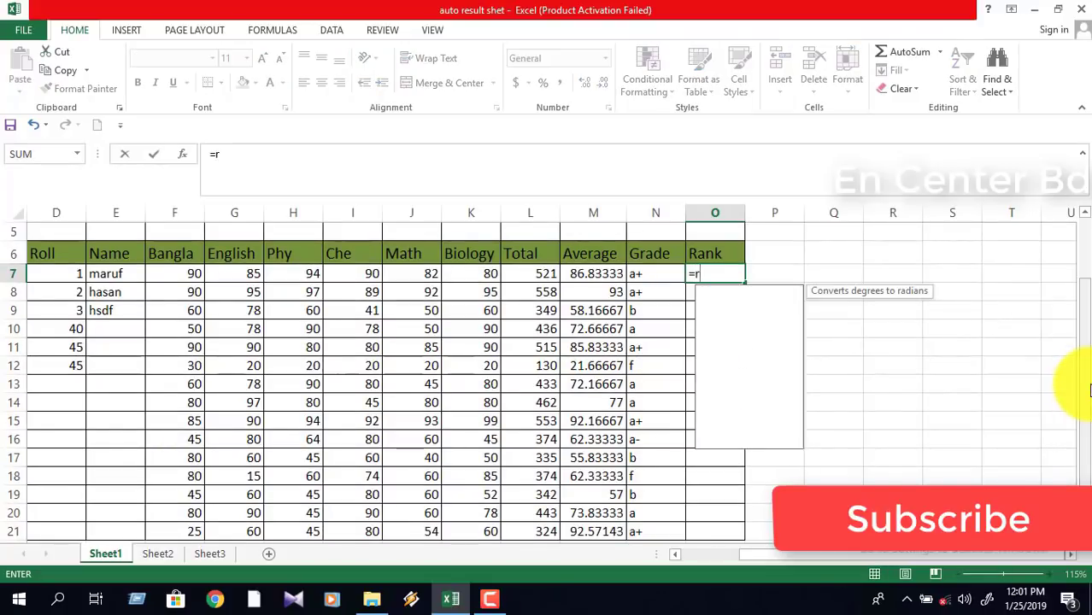
text(nk)
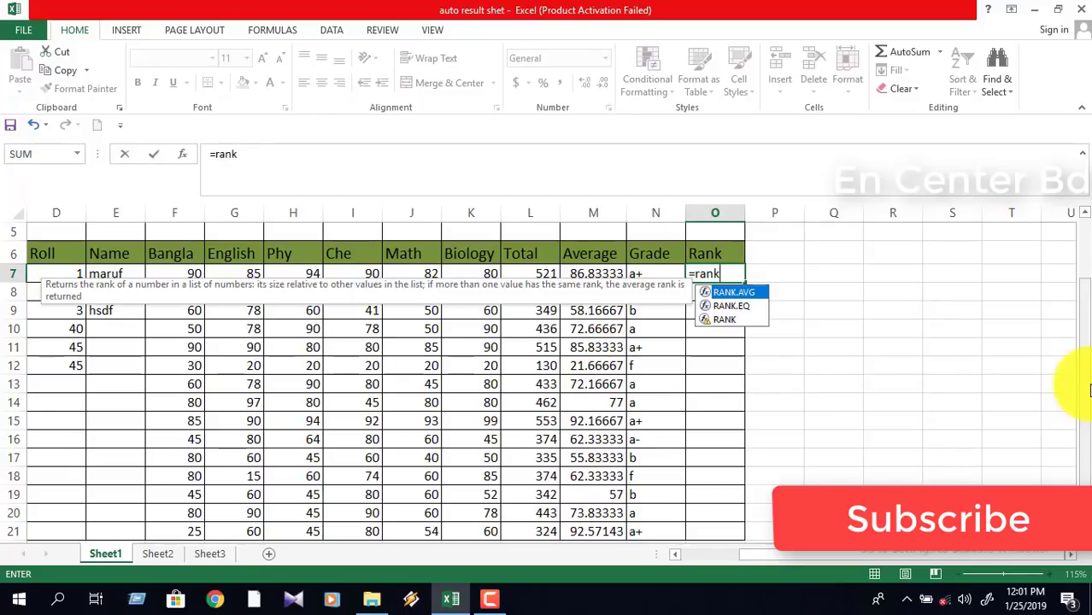
text(()
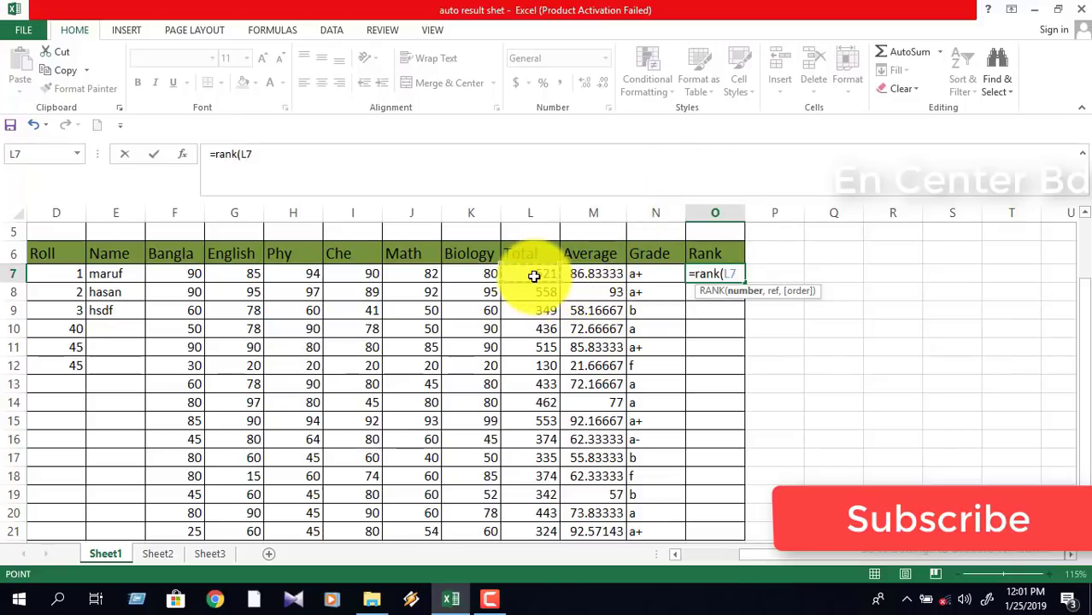
text(,)
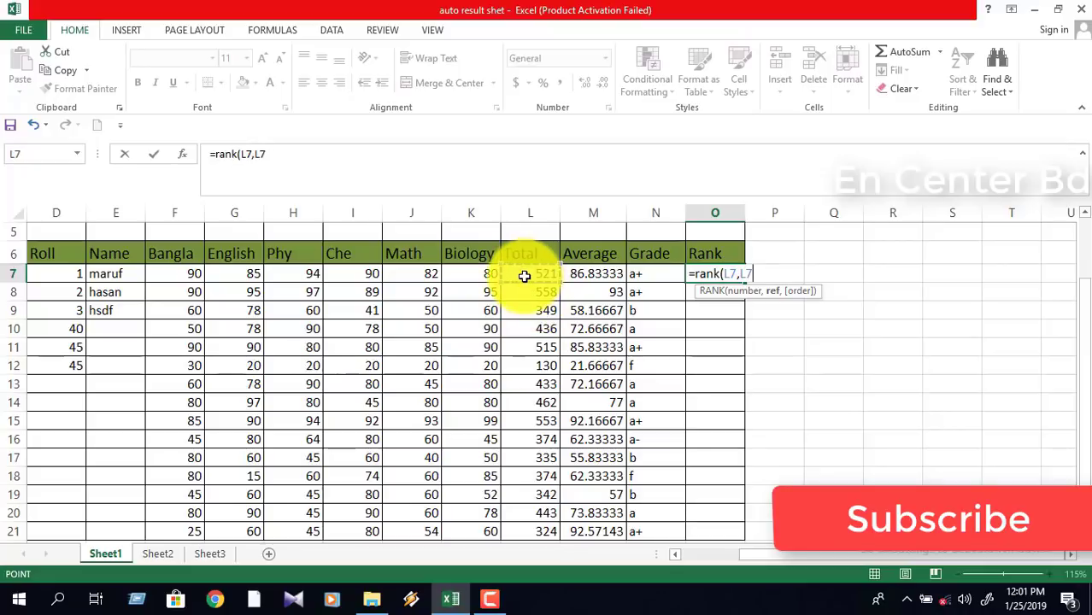
drag(524, 280, 525, 402)
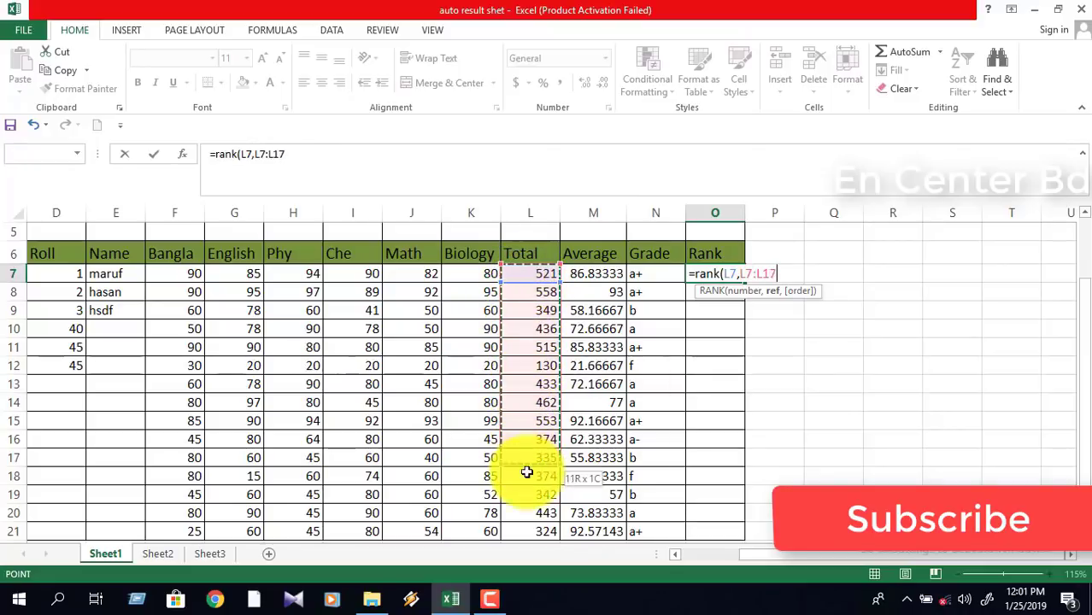
drag(526, 402, 530, 532)
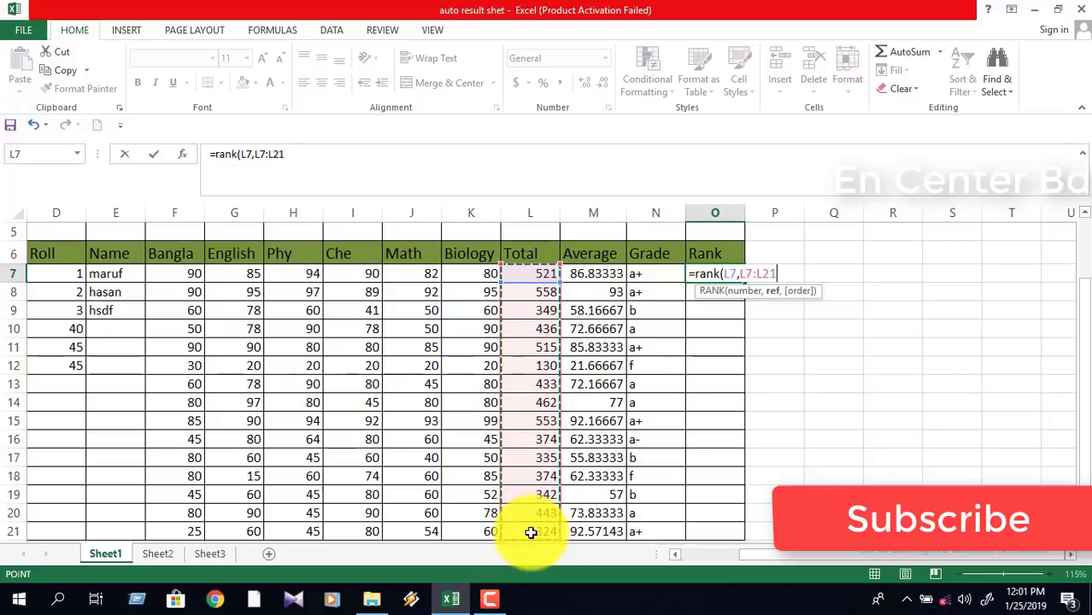
text())
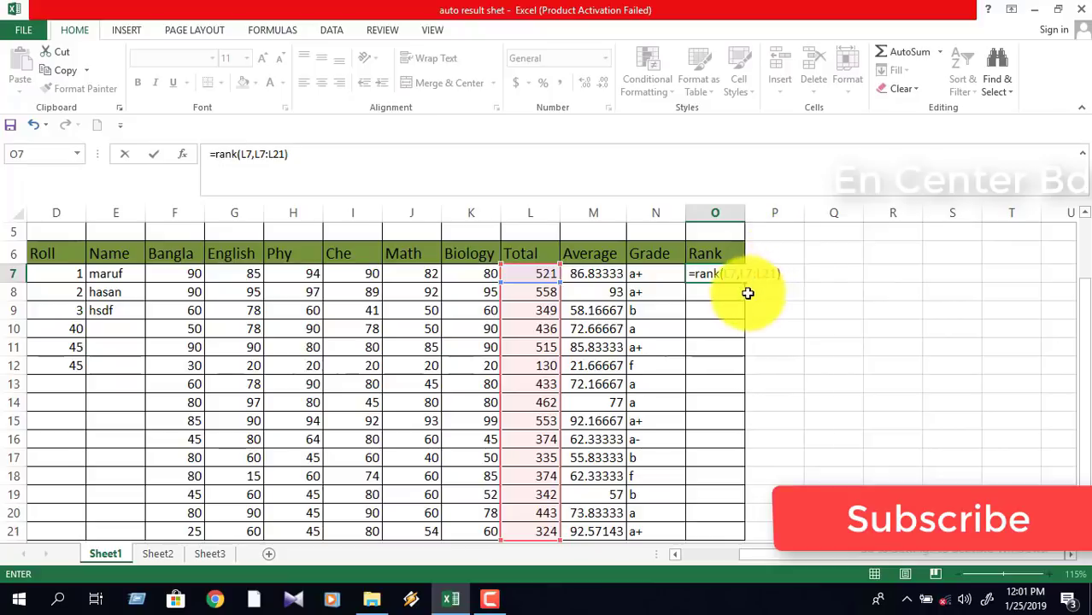
click(743, 273)
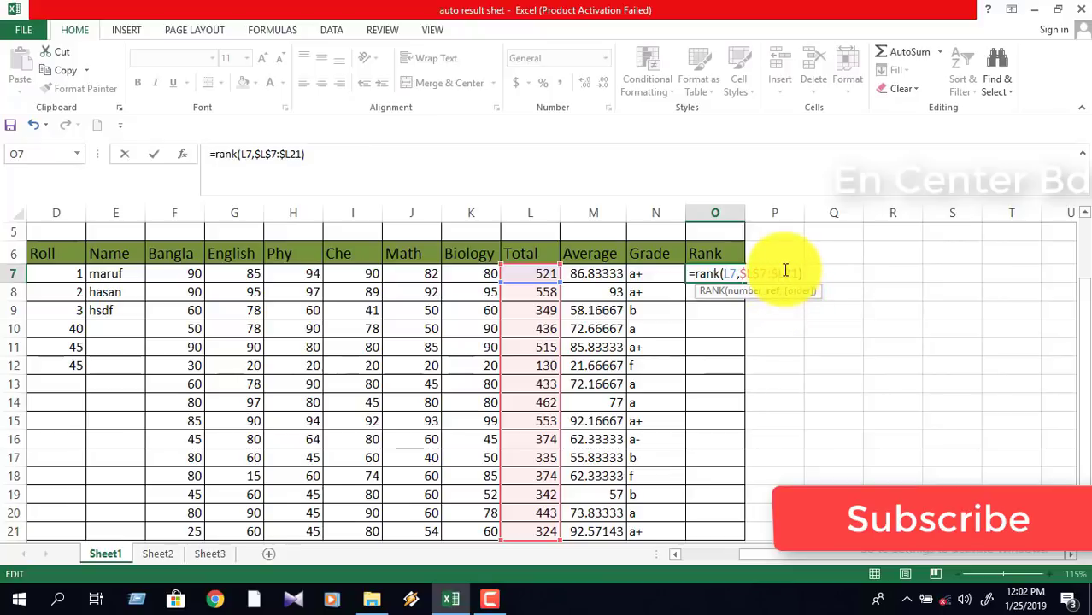
click(784, 272)
text($)
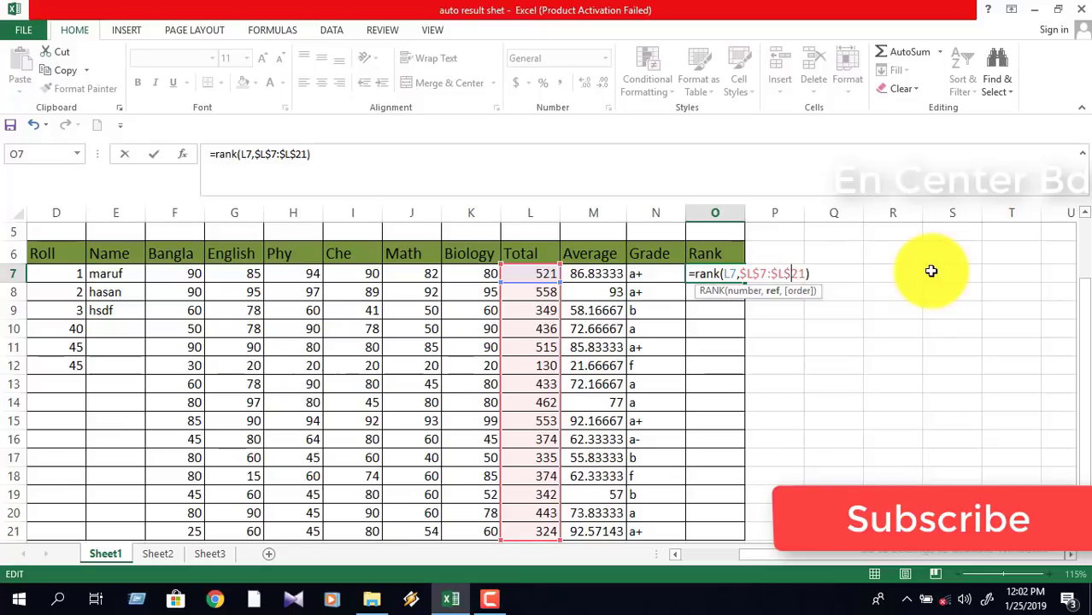
key(Return)
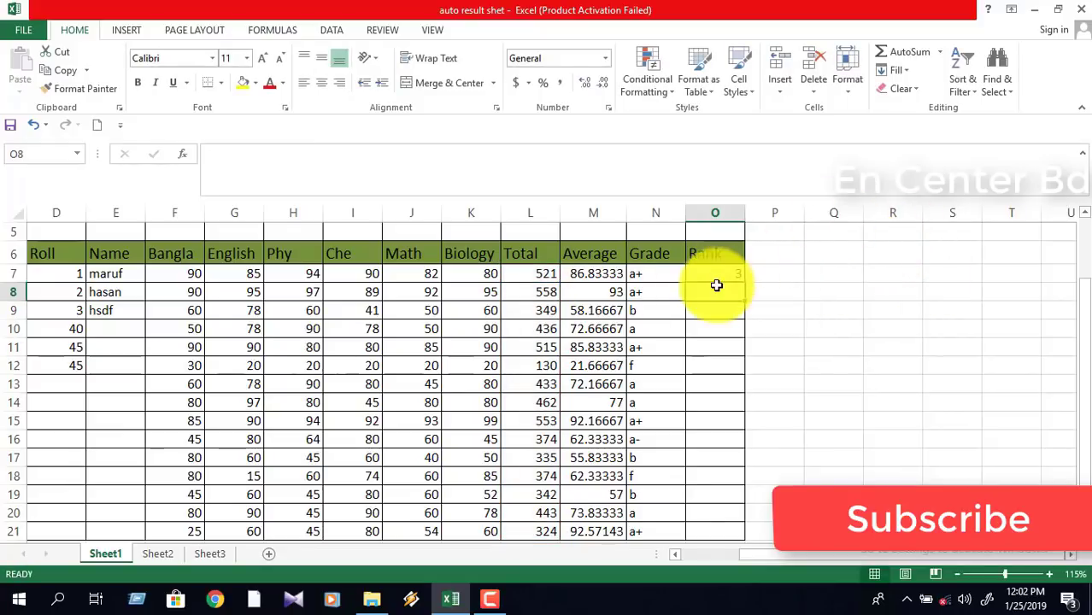
Step: Fill O7's rank formula down to O21, giving ranks 3, 1, 11 through 14
click(711, 275)
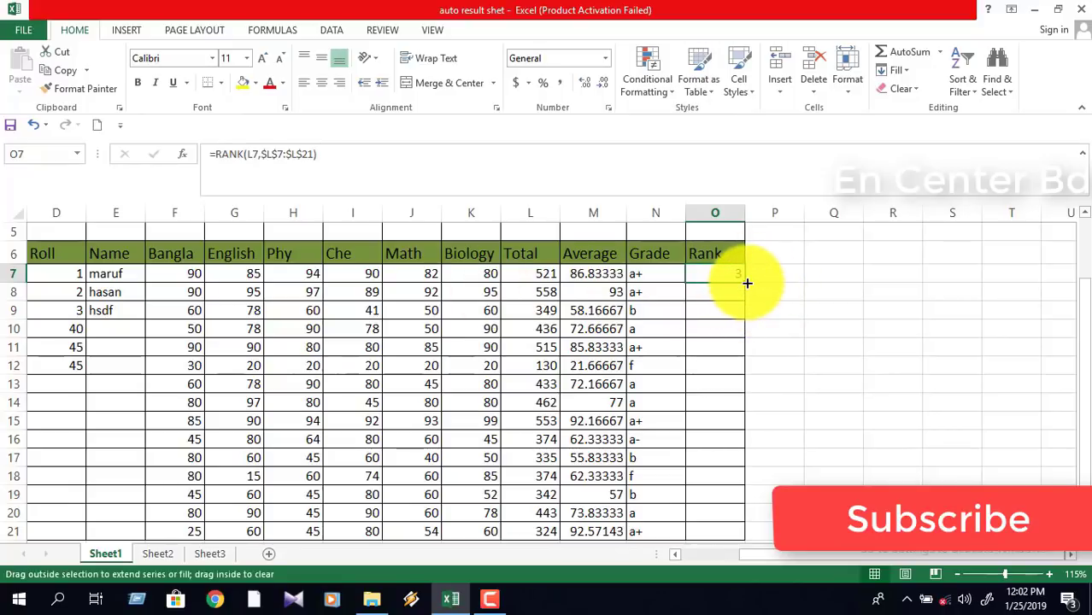
drag(743, 283, 724, 535)
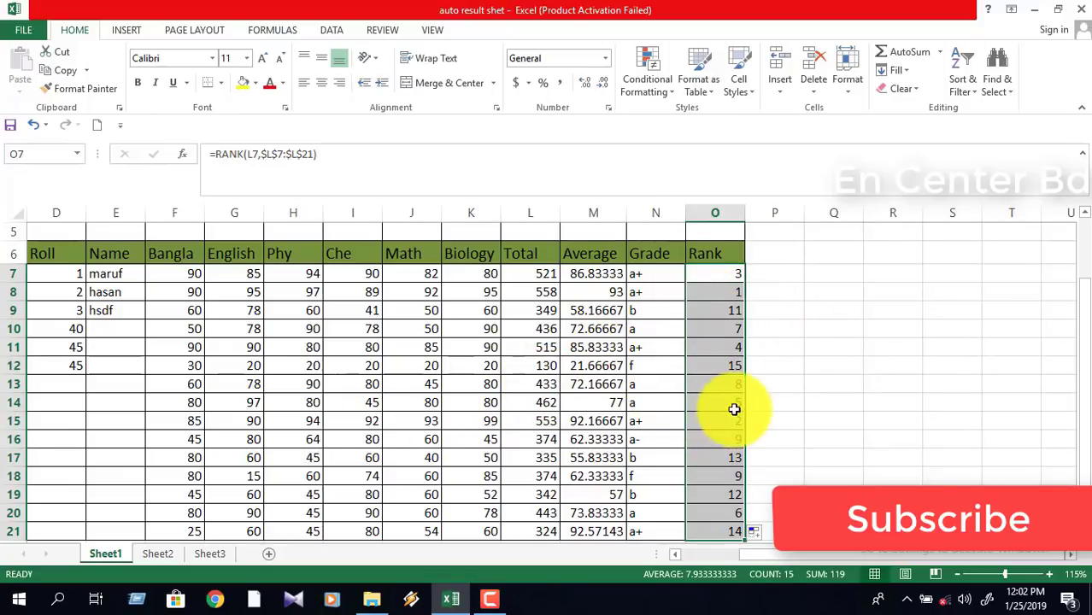
click(653, 366)
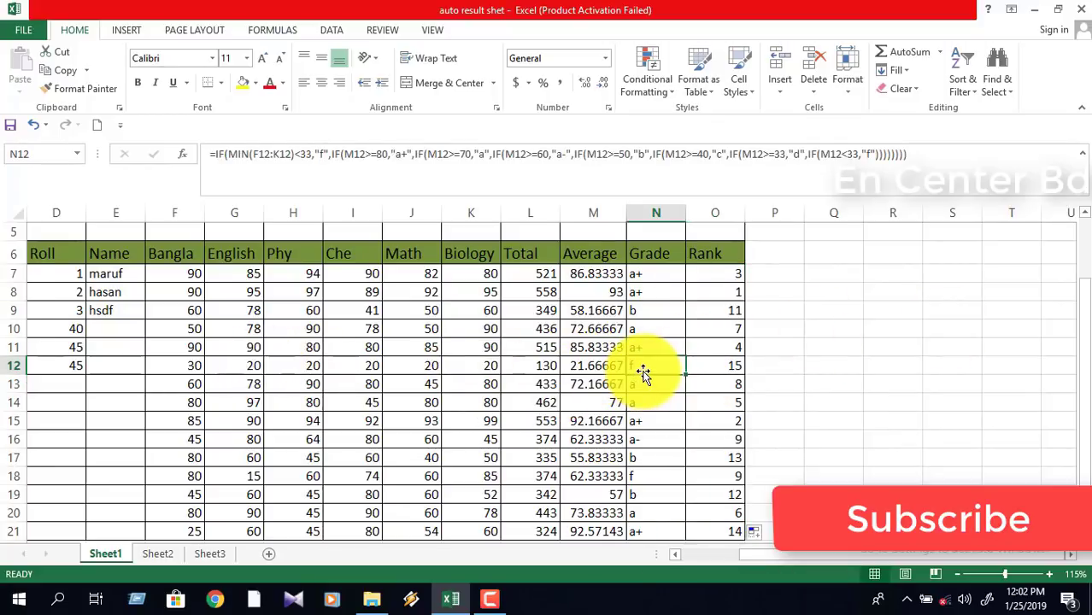
Step: Enter 58, 90, 45, 67, 55 and 64 across F12:K12, then confirm the new rank of 9
click(174, 366)
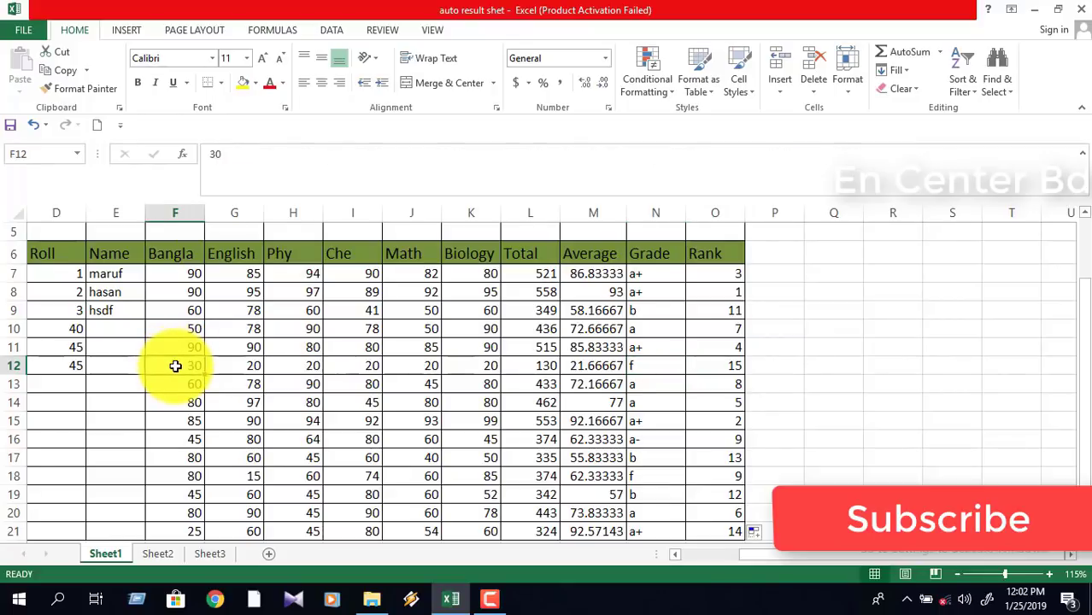
text(58)
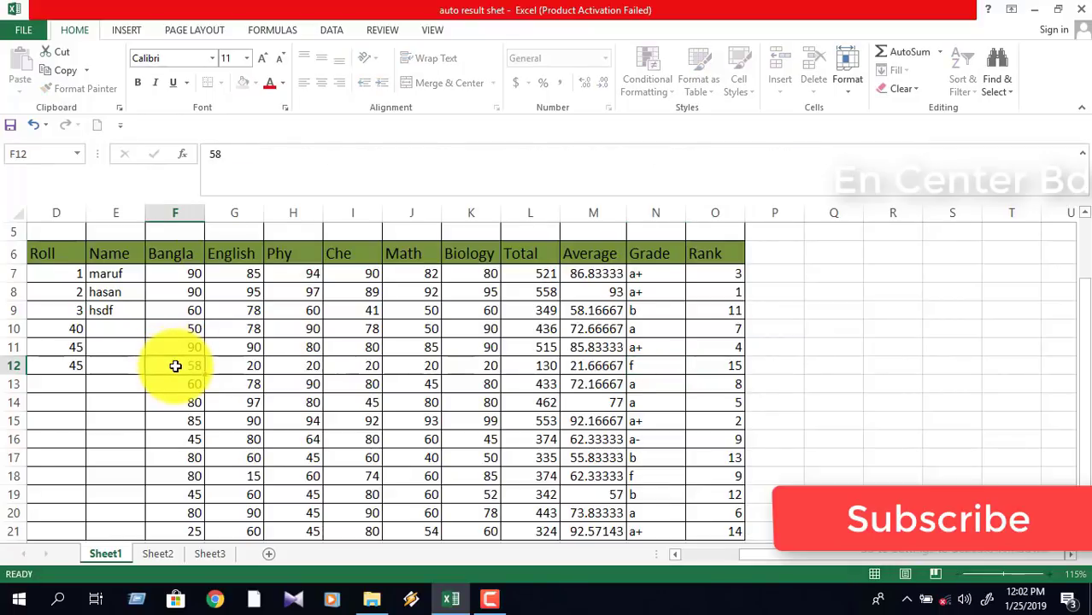
key(Tab)
text(90)
key(Tab)
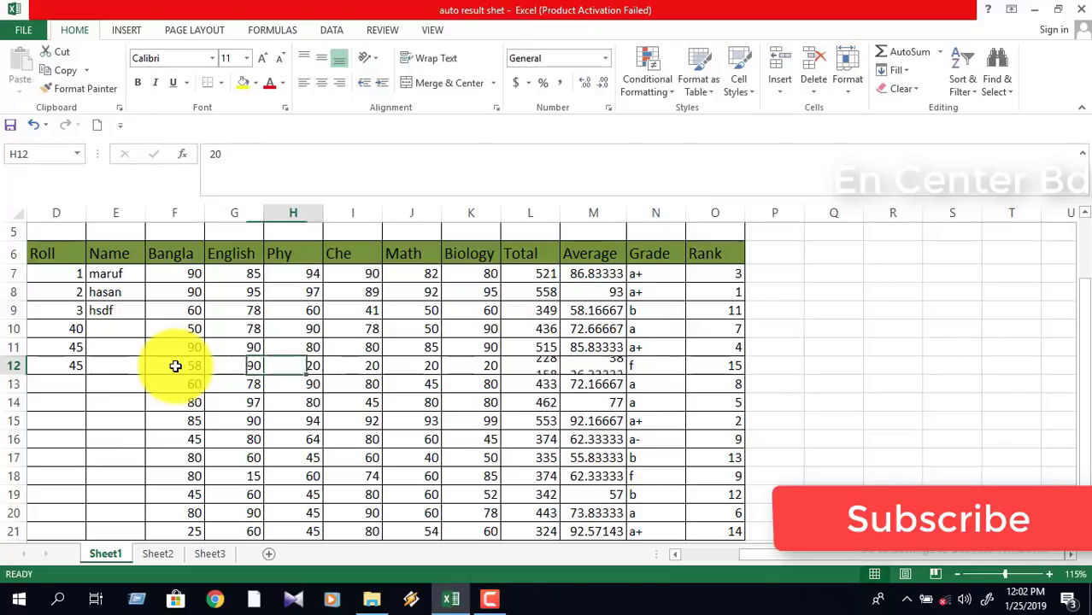
text(45)
key(Tab)
text(6)
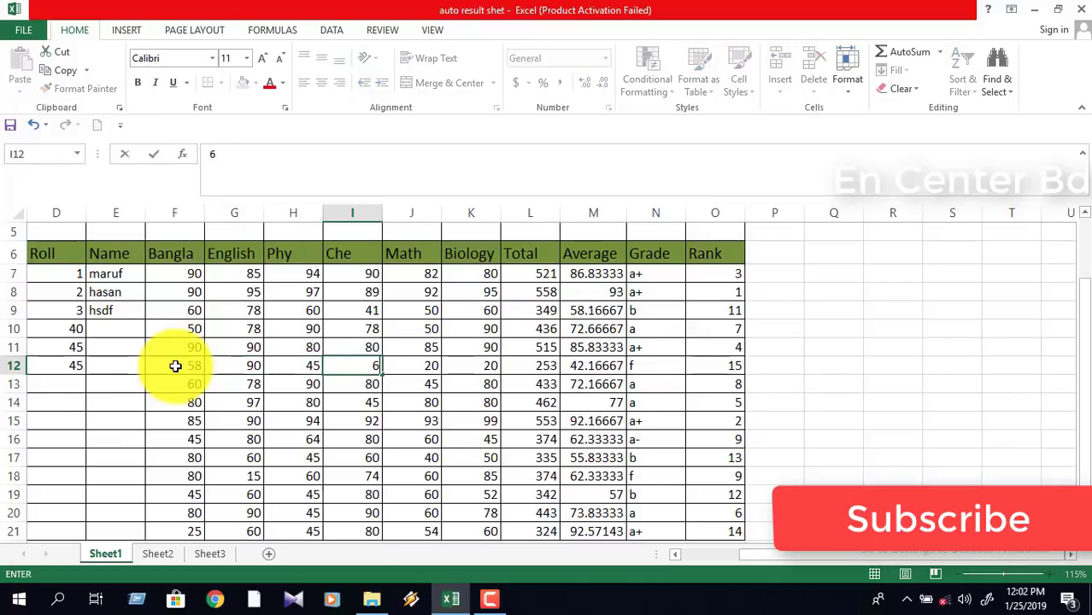
key(Tab)
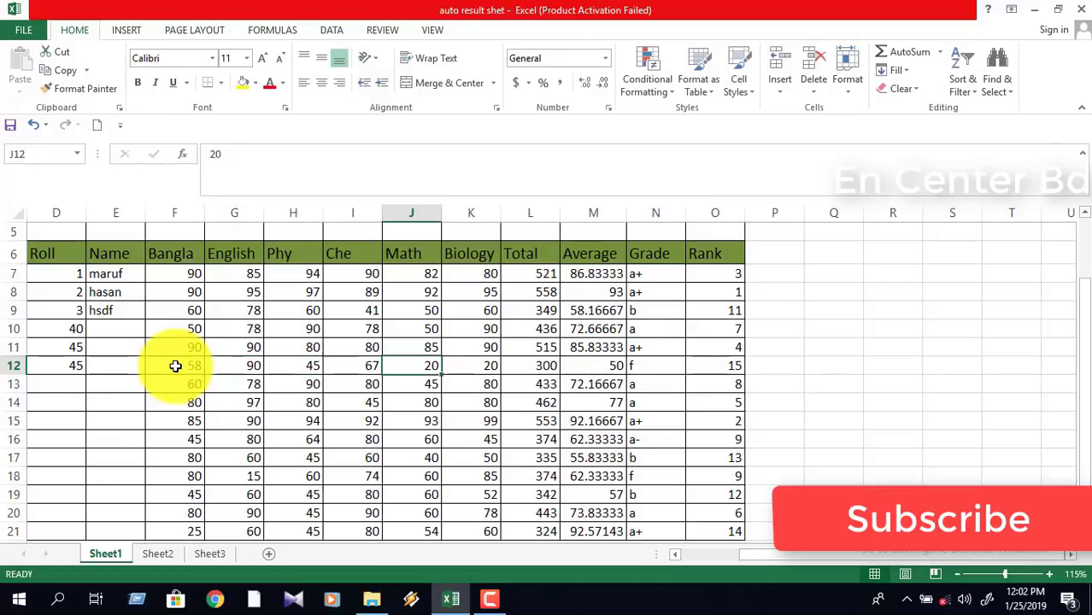
text(55)
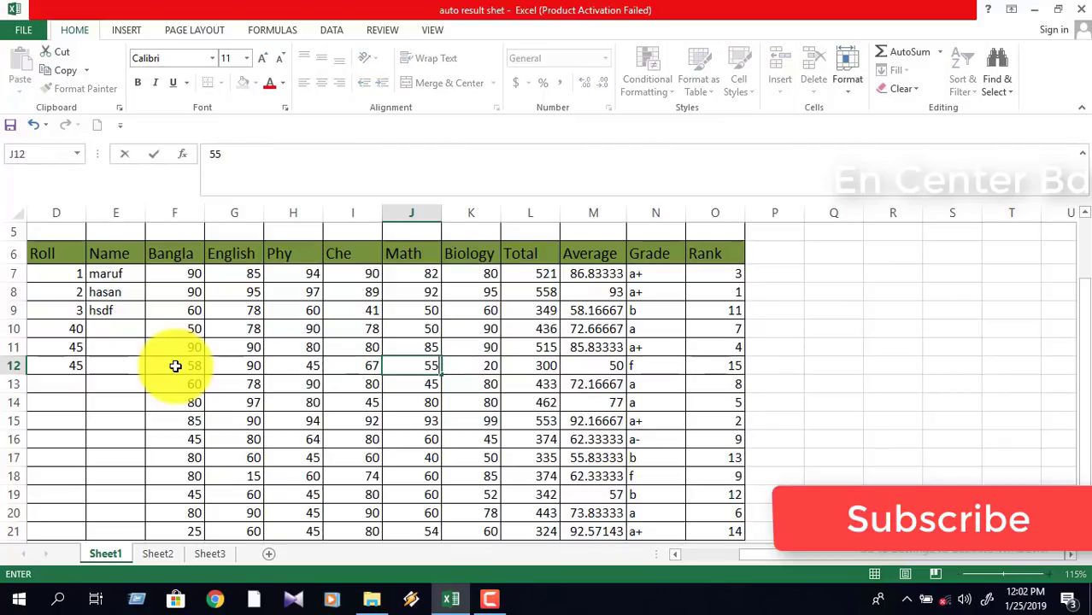
key(Tab)
text(6)
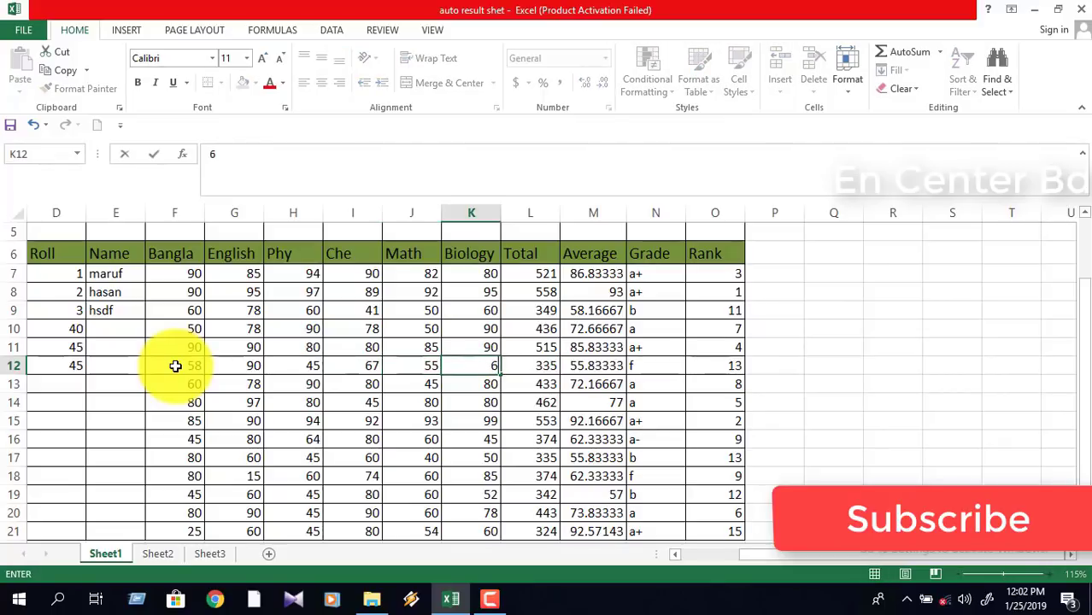
key(Tab)
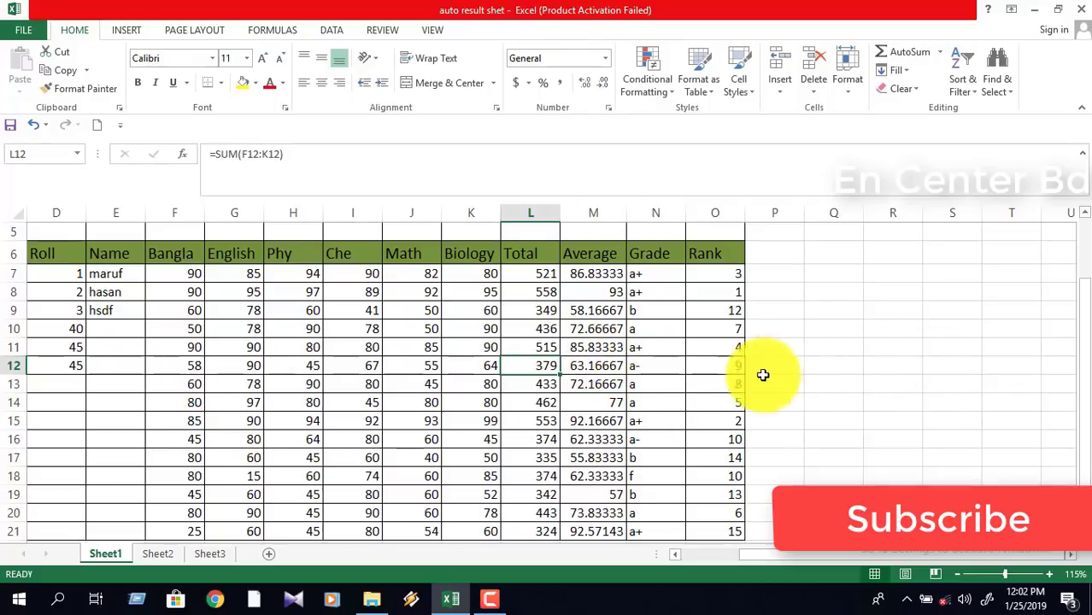
click(714, 367)
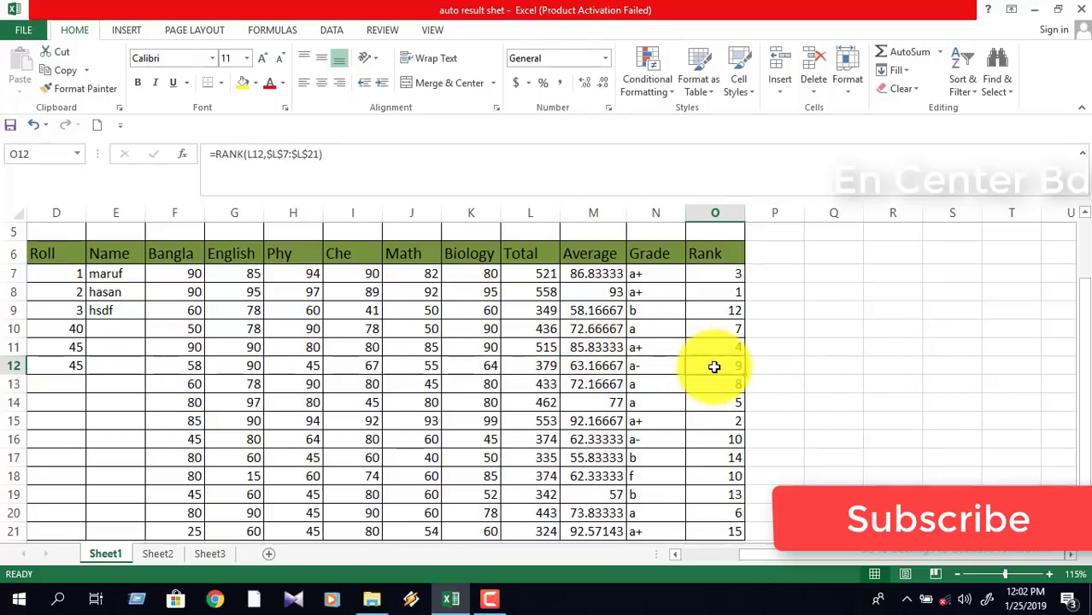